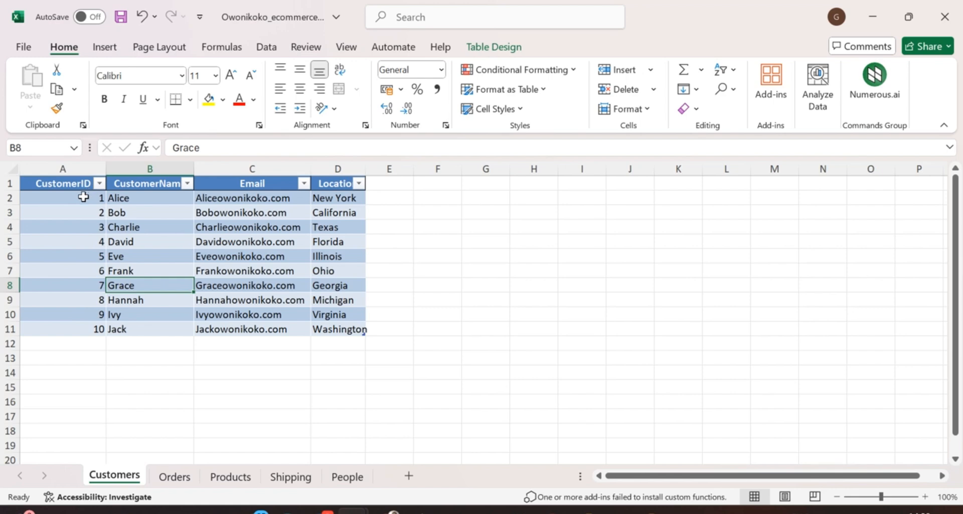
# - Review the ID, name, email and location data in the Customers table and widen the Location column to fit its contents
pyautogui.moveTo(84, 196); pyautogui.dragTo(93, 330)
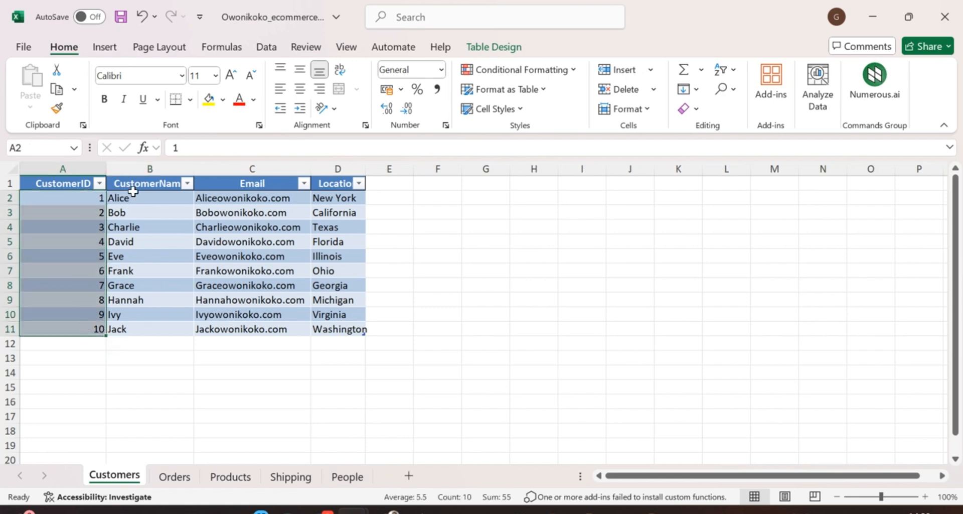
pyautogui.moveTo(133, 199); pyautogui.dragTo(129, 329)
pyautogui.moveTo(247, 203); pyautogui.dragTo(265, 328)
pyautogui.moveTo(329, 193); pyautogui.dragTo(372, 343)
pyautogui.moveTo(364, 164); pyautogui.dragTo(389, 162)
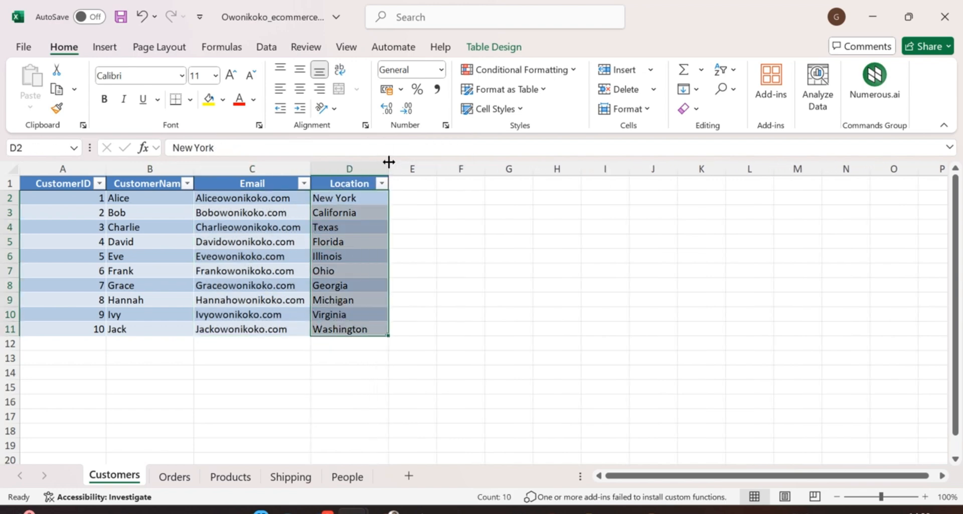
# - On the Orders sheet, examine each column in turn: OrderID, CustomerID, ProductID, OrderDate, Quantity and TotalPrice
pyautogui.click(173, 477)
pyautogui.scroll(6, 180, 397)
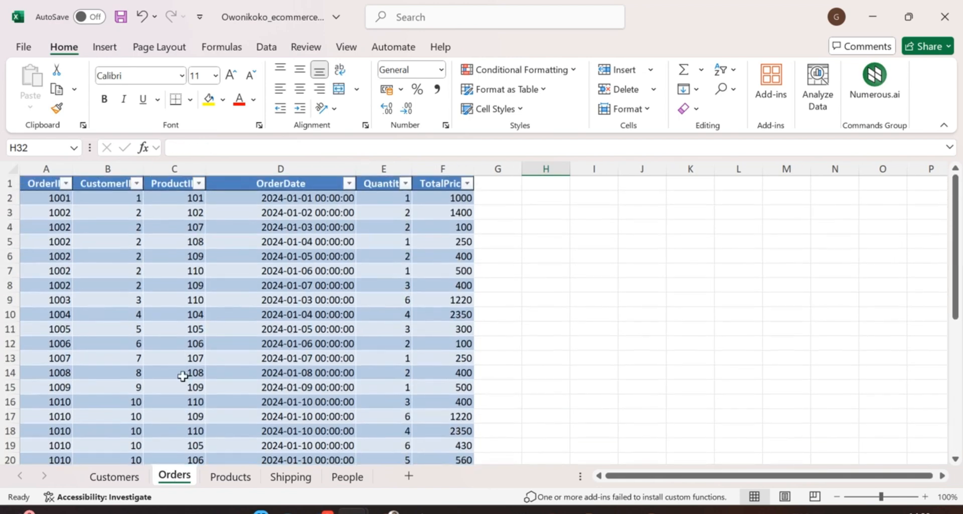
pyautogui.click(40, 186)
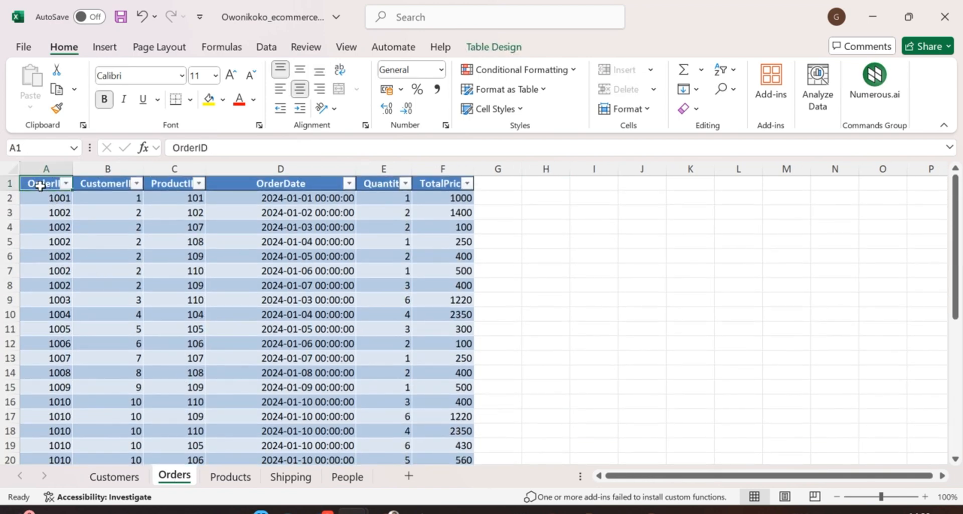
pyautogui.hotkey('ctrl', 'shift', 'Down')
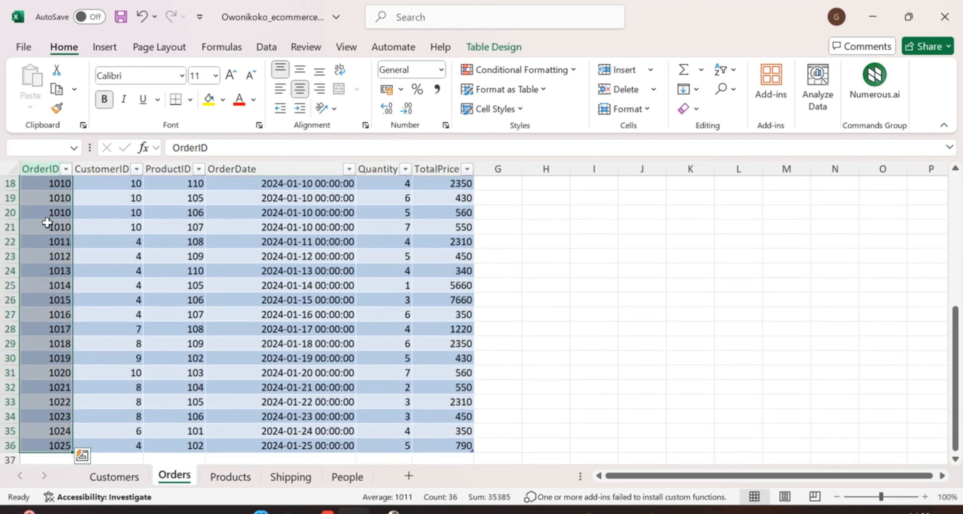
pyautogui.moveTo(955, 382); pyautogui.dragTo(955, 240)
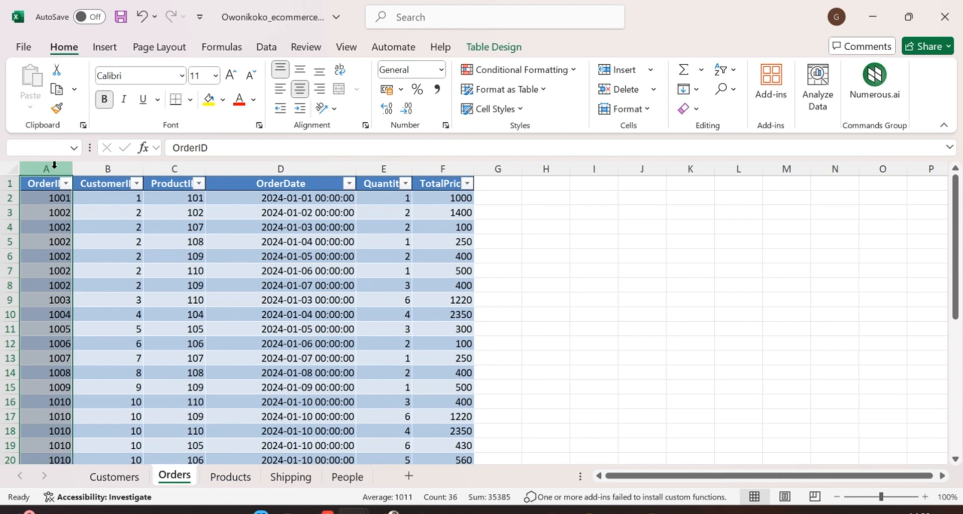
pyautogui.click(101, 169)
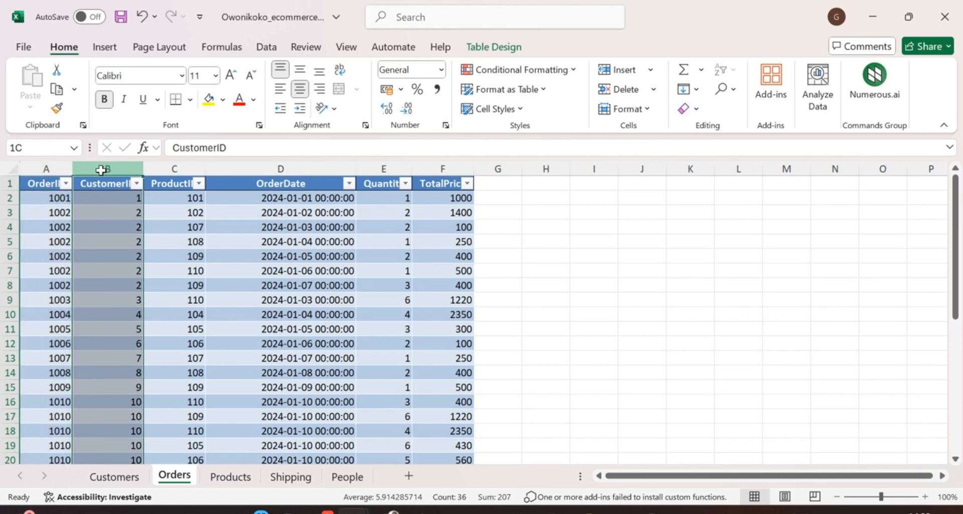
pyautogui.click(176, 169)
pyautogui.click(281, 169)
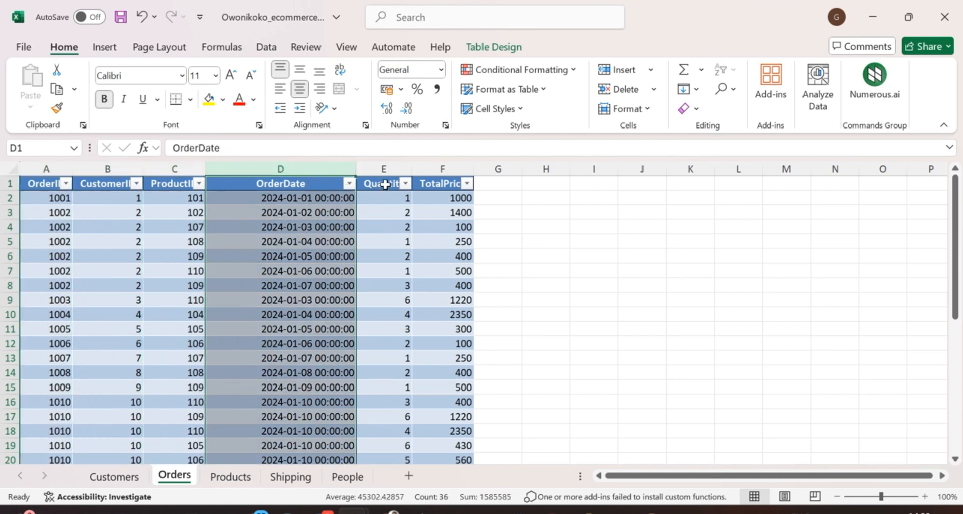
pyautogui.click(393, 170)
pyautogui.click(455, 171)
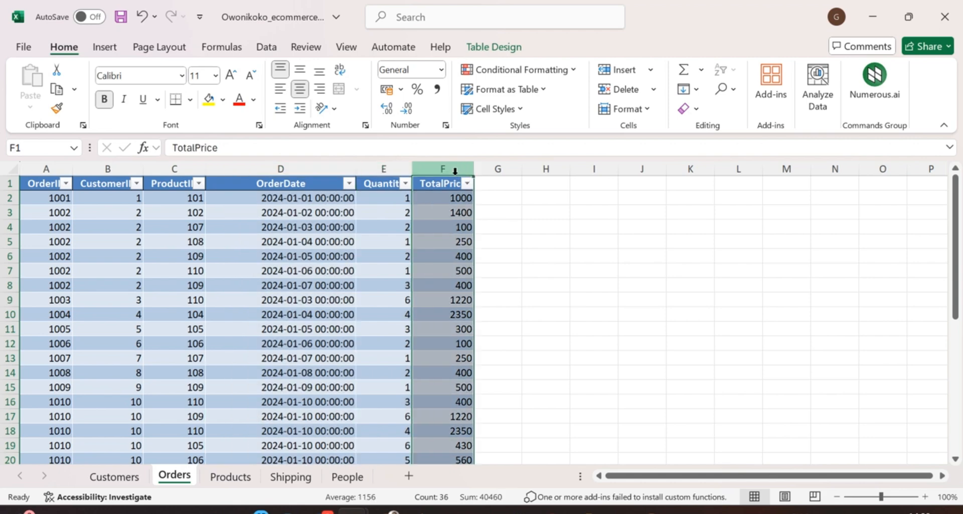
# - On the Products sheet, widen the ProductID and Category columns and review the first products' names, categories and prices
pyautogui.click(231, 478)
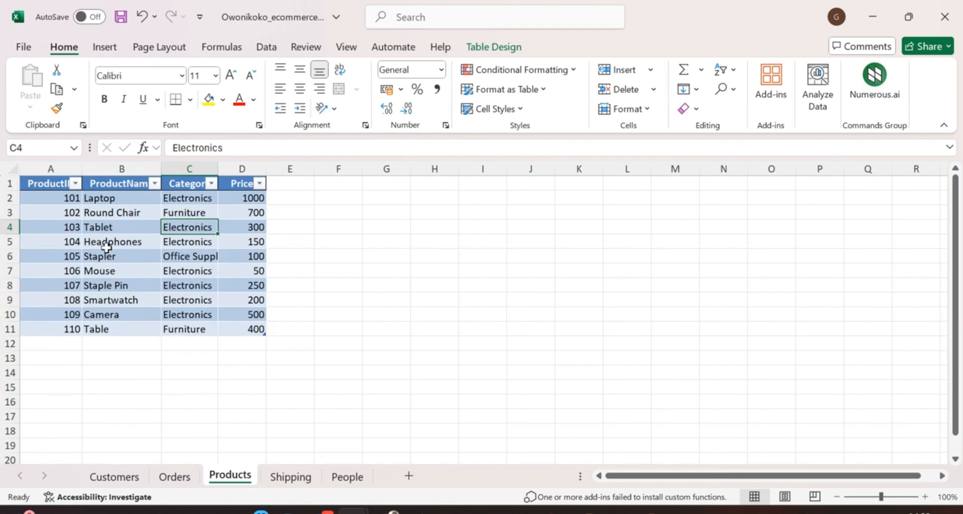
pyautogui.moveTo(78, 170); pyautogui.dragTo(89, 169)
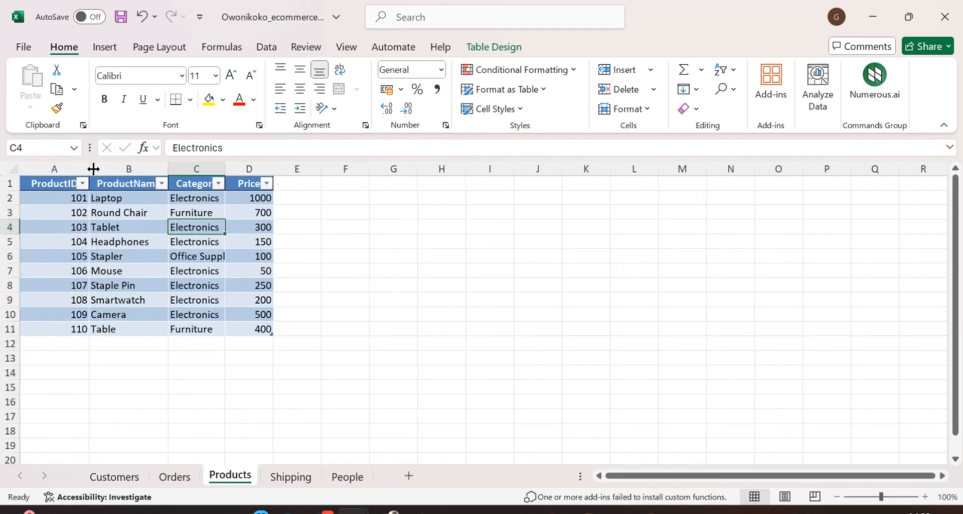
pyautogui.click(111, 197)
pyautogui.click(68, 197)
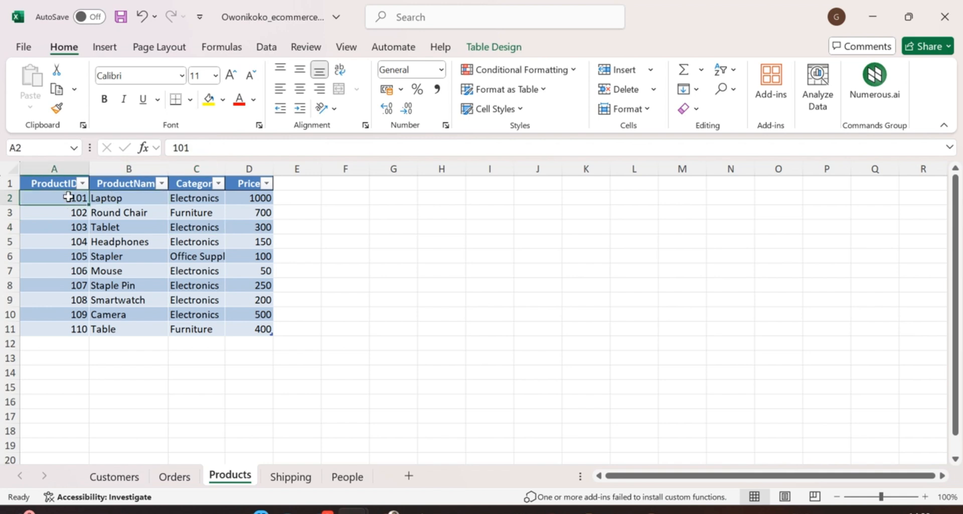
pyautogui.click(132, 198)
pyautogui.click(197, 198)
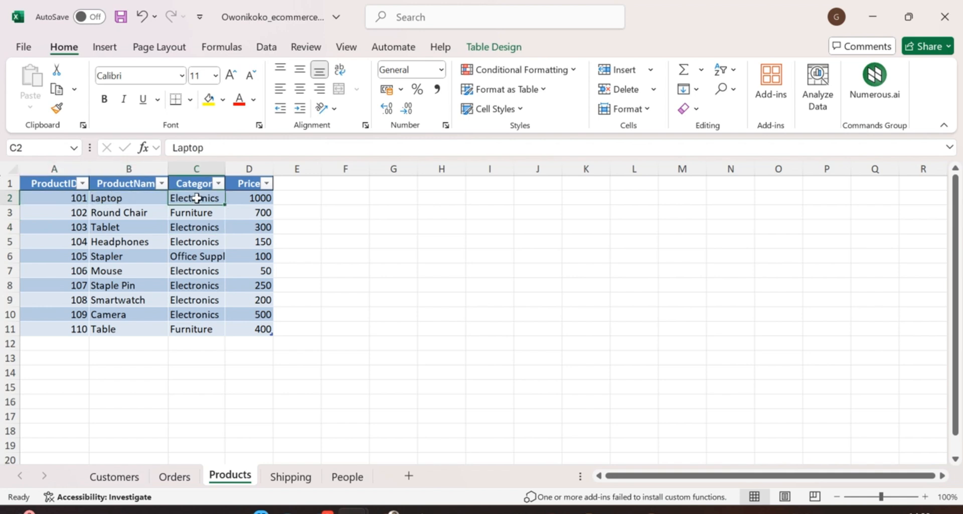
pyautogui.moveTo(225, 167); pyautogui.dragTo(249, 167)
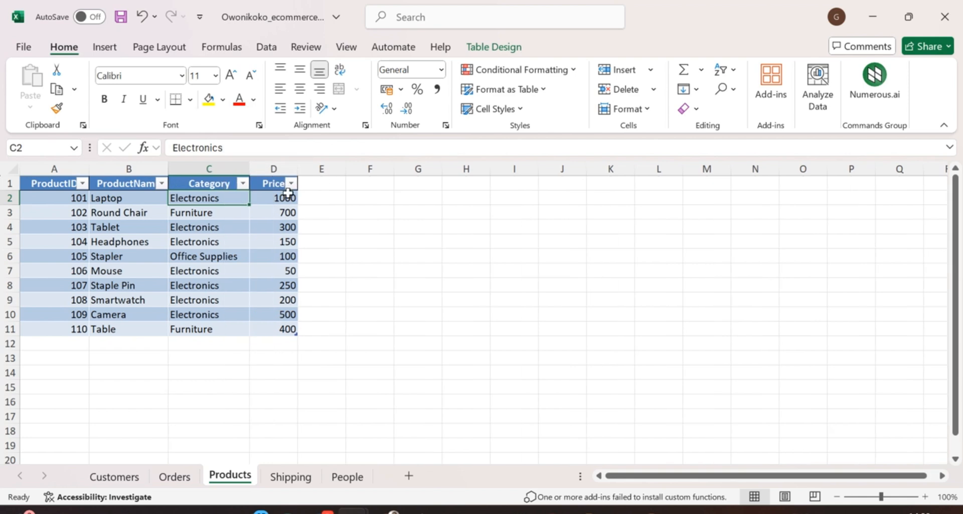
pyautogui.click(288, 197)
pyautogui.click(139, 213)
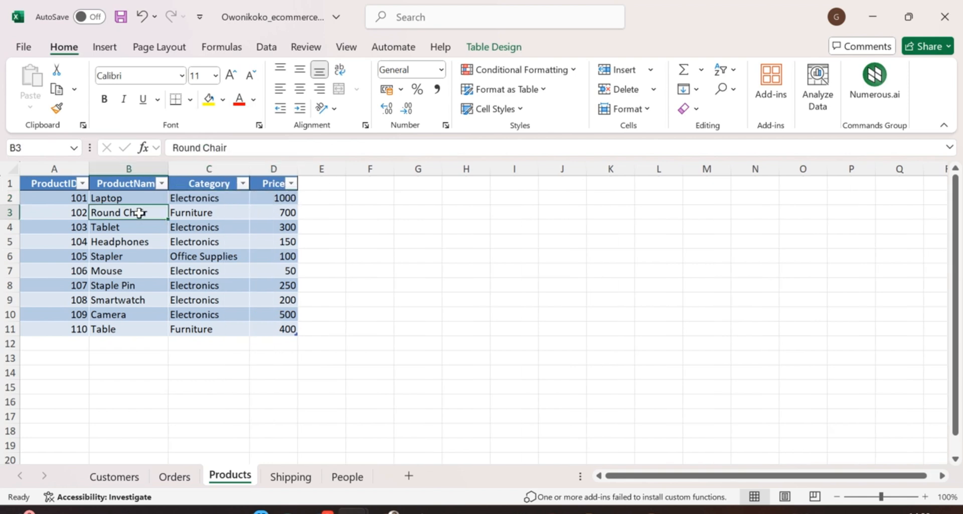
pyautogui.click(191, 213)
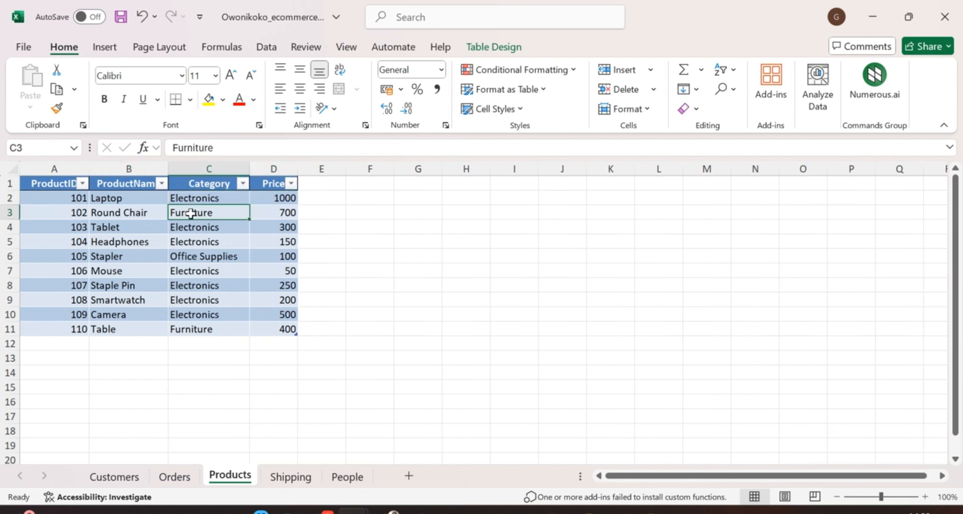
pyautogui.click(130, 229)
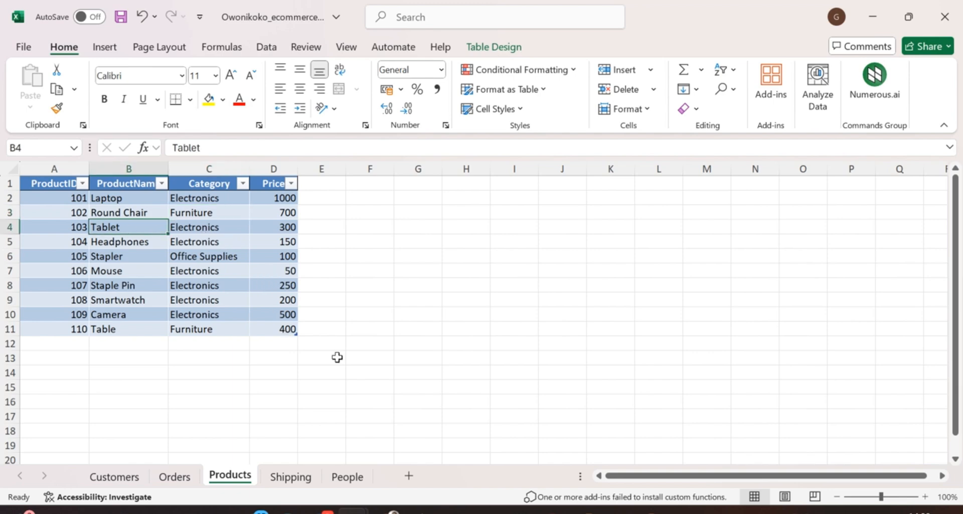
# - On the Shipping sheet, examine the ShippingID and OrderID columns from the first record to the last
pyautogui.click(296, 479)
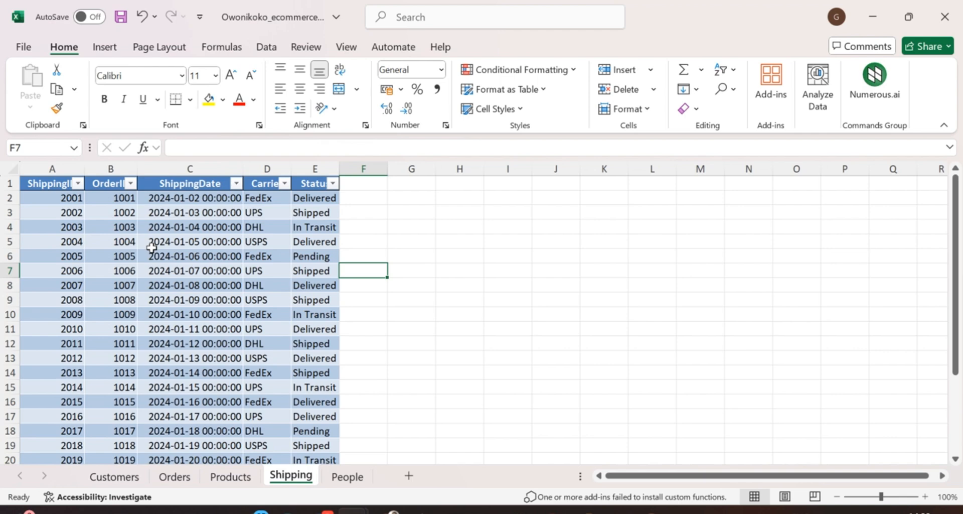
pyautogui.scroll(-1, 152, 247)
pyautogui.scroll(1, 100, 223)
pyautogui.click(75, 199)
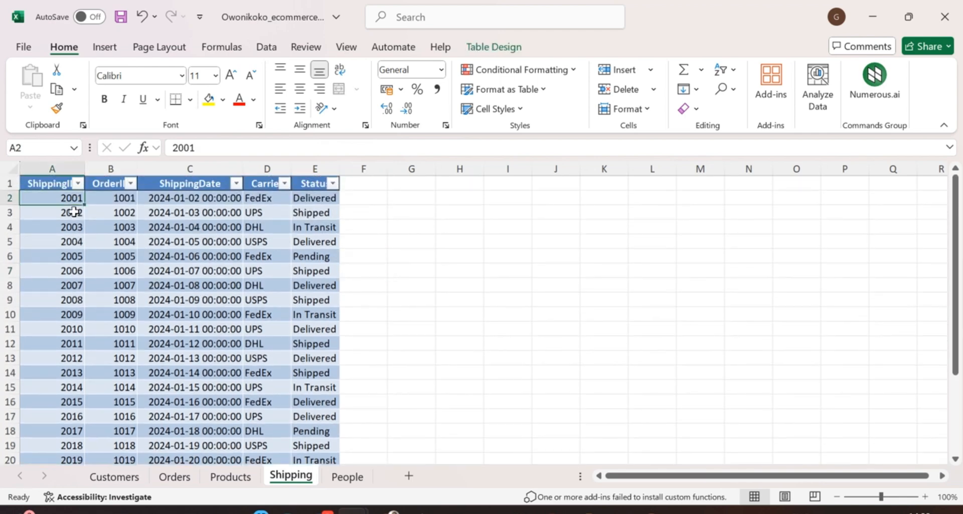
pyautogui.scroll(-6, 77, 254)
pyautogui.scroll(2, 79, 275)
pyautogui.scroll(4, 79, 275)
pyautogui.moveTo(64, 198); pyautogui.dragTo(67, 415)
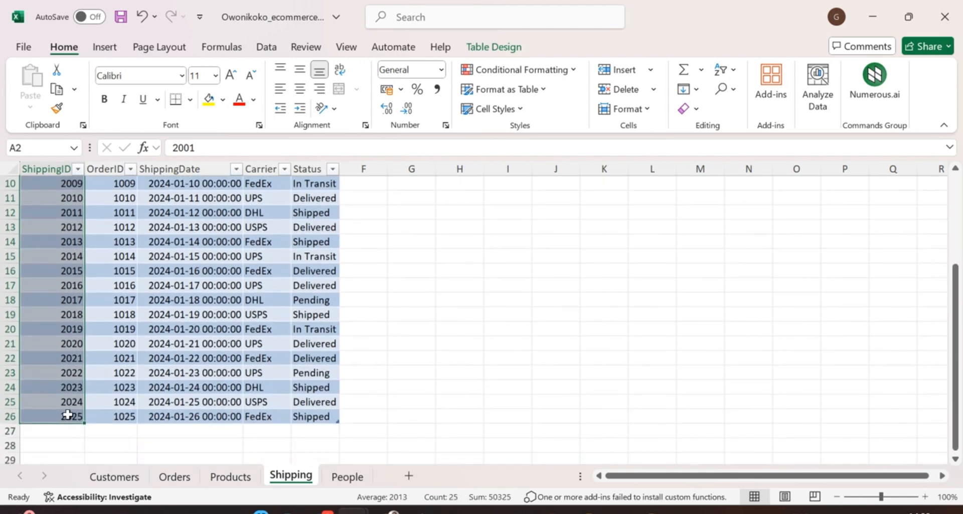
pyautogui.scroll(3, 108, 387)
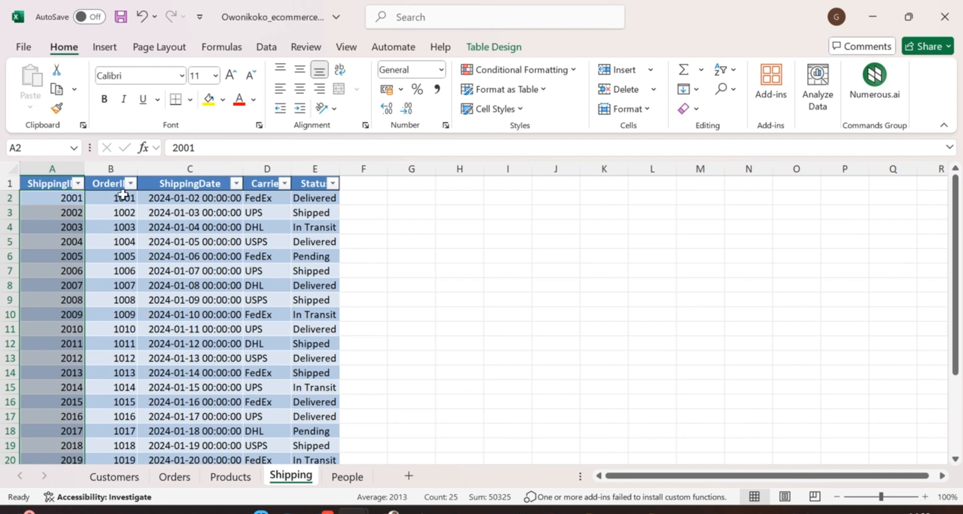
pyautogui.moveTo(123, 196); pyautogui.dragTo(120, 430)
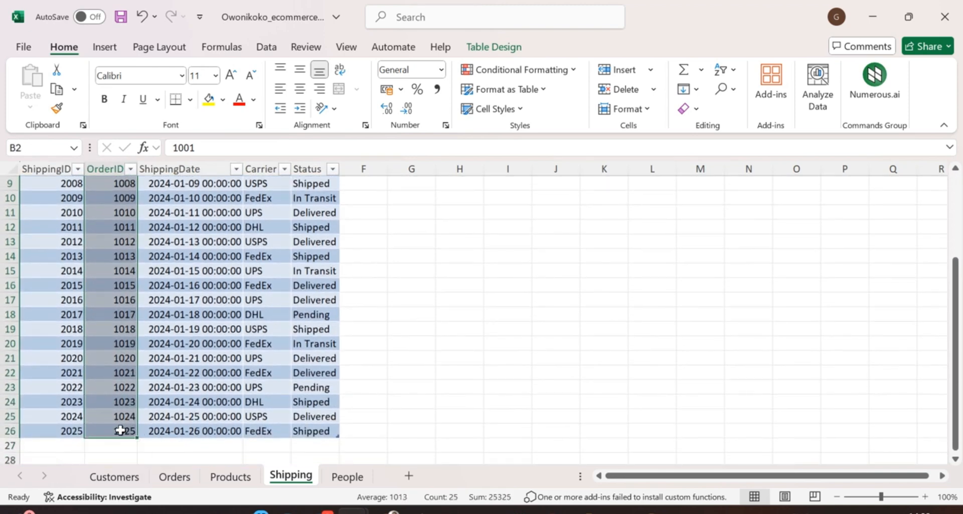
pyautogui.click(73, 430)
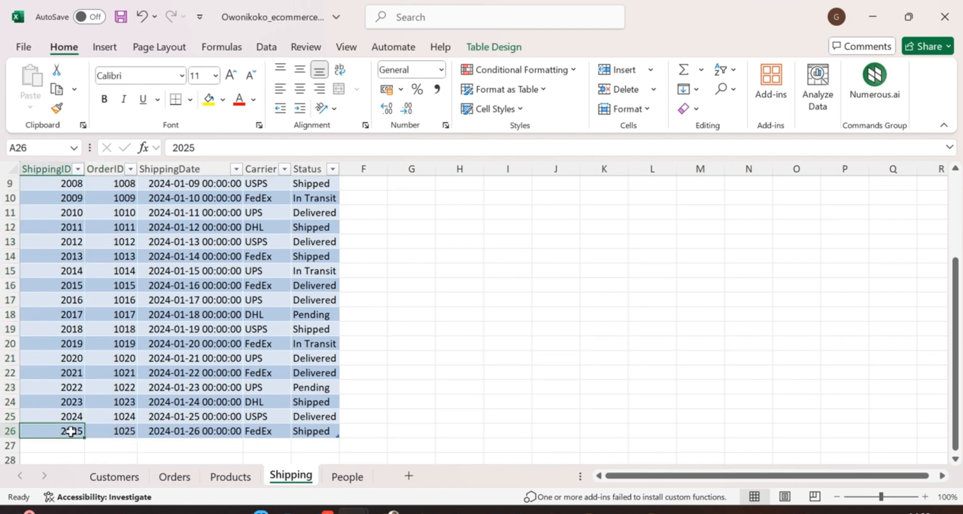
pyautogui.click(121, 431)
pyautogui.scroll(3, 188, 387)
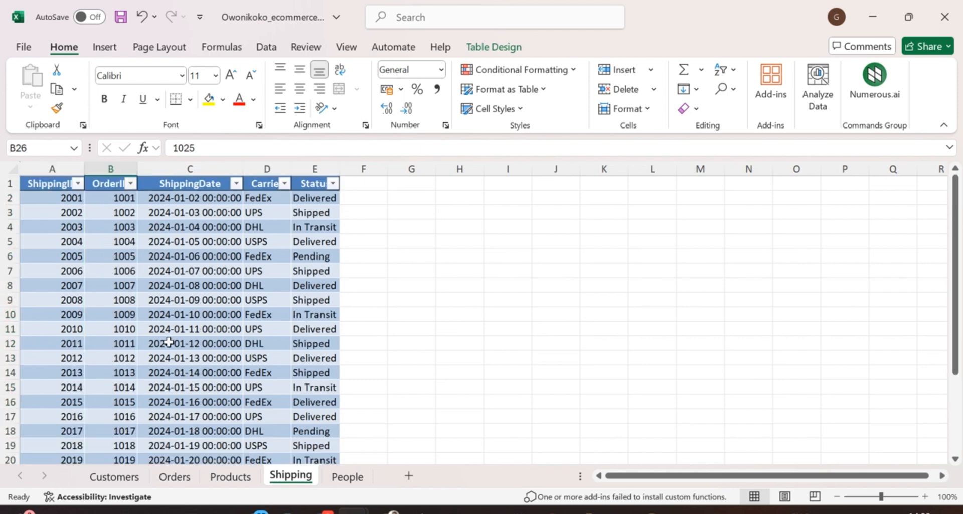
# - Review the shipping dates and carriers, and check the distinct carriers in the Carrier column's filter options
pyautogui.moveTo(189, 199); pyautogui.dragTo(210, 344)
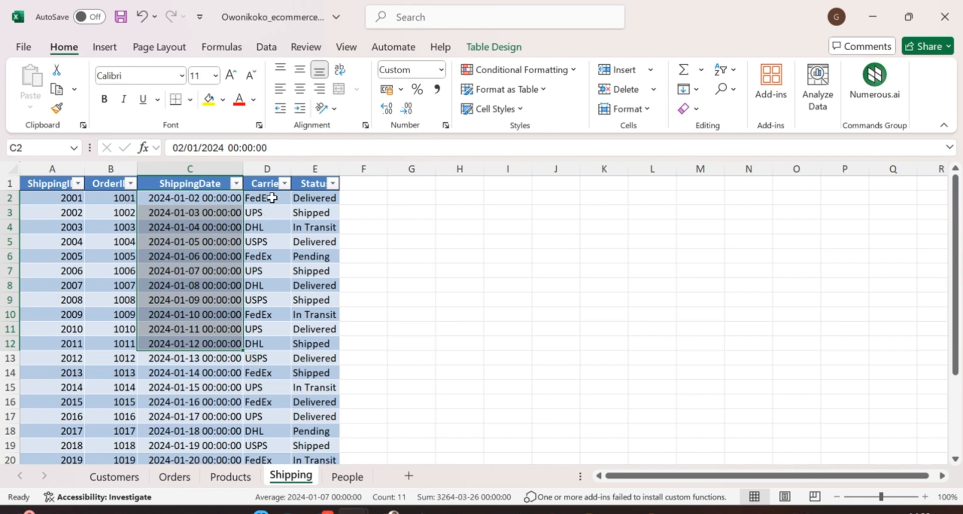
pyautogui.moveTo(269, 199); pyautogui.dragTo(271, 271)
pyautogui.click(284, 183)
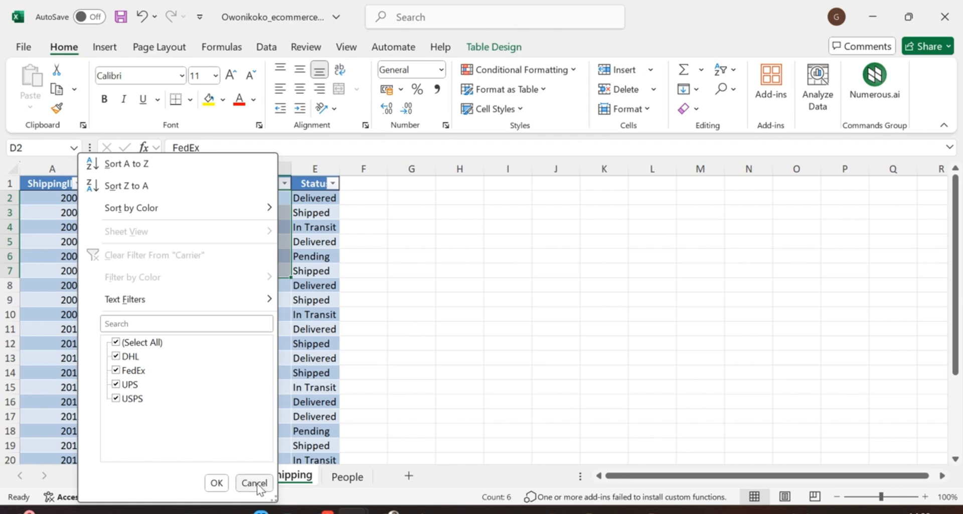
pyautogui.click(255, 482)
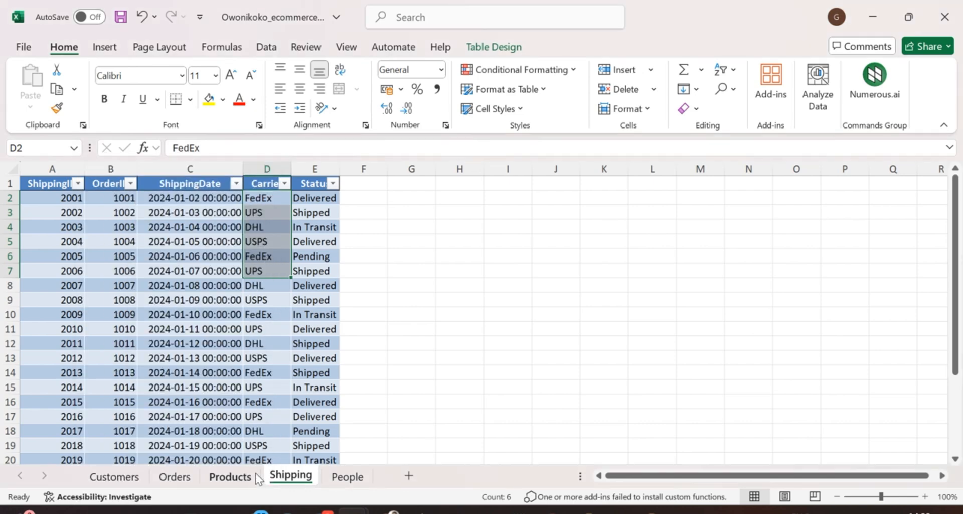
# - Widen the Status column on the Shipping sheet and check the distinct statuses in its filter options
pyautogui.moveTo(339, 173); pyautogui.dragTo(351, 174)
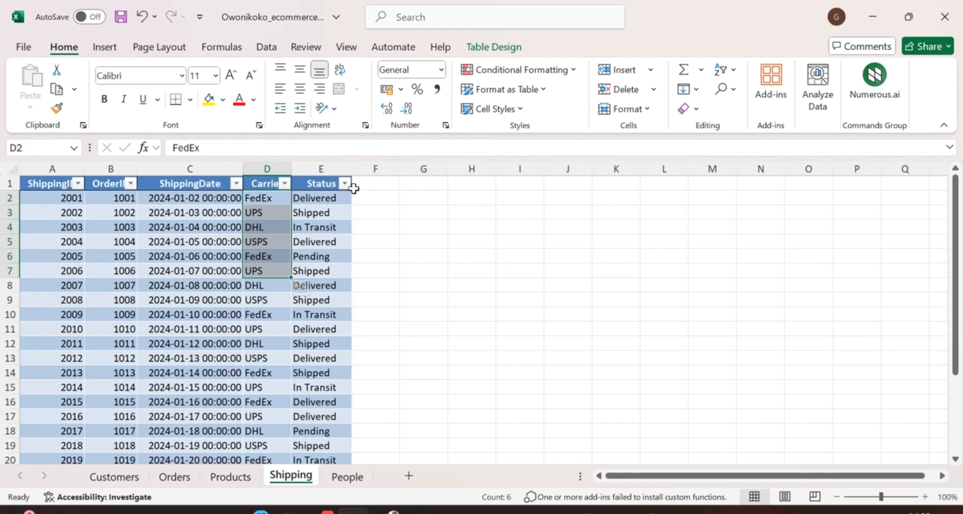
pyautogui.click(344, 184)
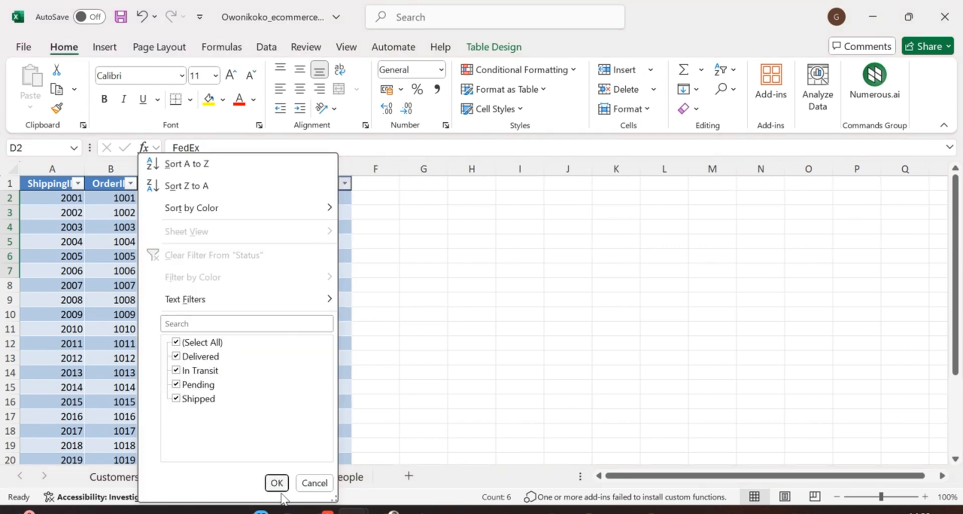
pyautogui.click(315, 485)
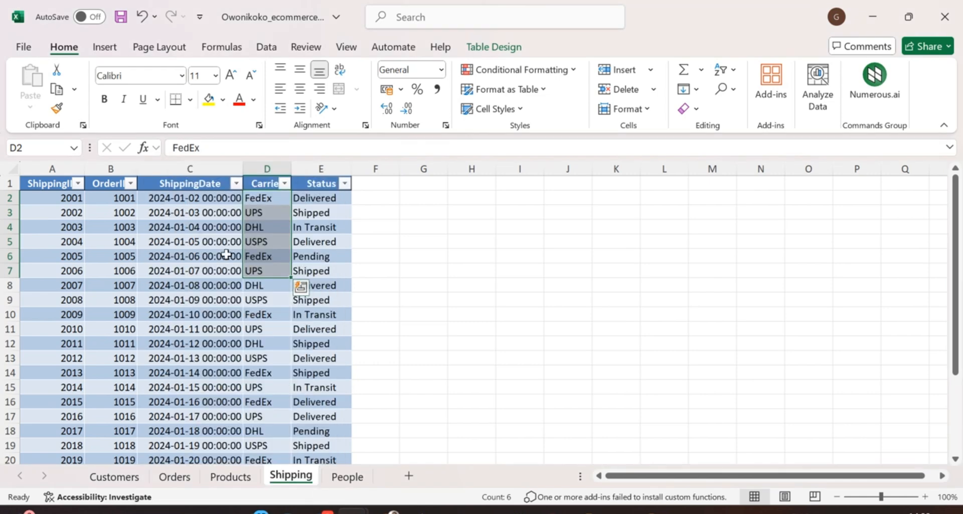
# - On the People sheet, review the employee IDs, names, roles and order IDs, and widen the OrderID column to show its full header
pyautogui.click(358, 479)
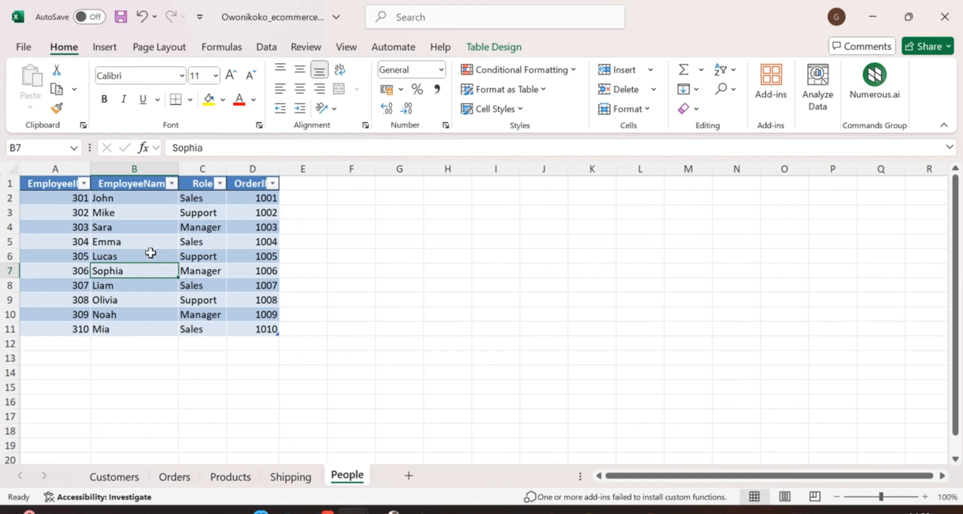
pyautogui.moveTo(69, 196); pyautogui.dragTo(67, 327)
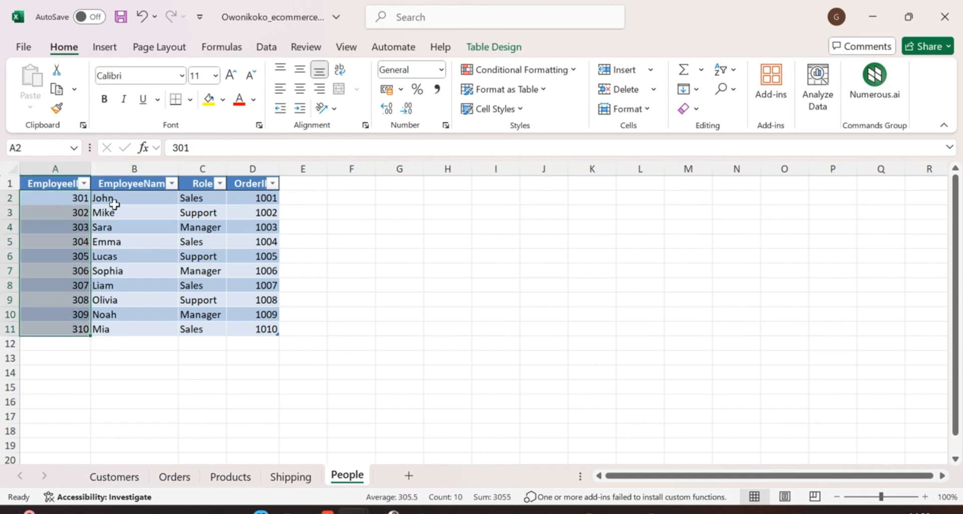
pyautogui.click(70, 197)
pyautogui.click(115, 198)
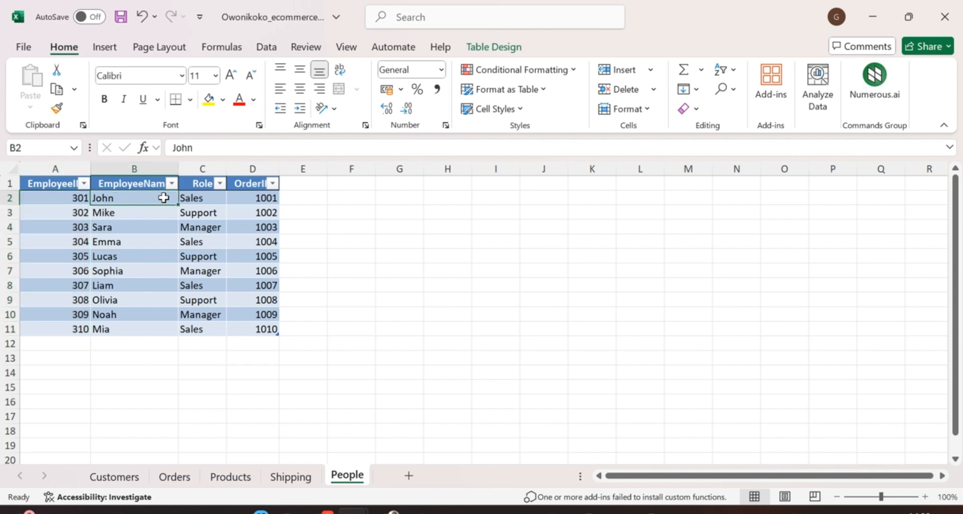
pyautogui.click(198, 197)
pyautogui.click(250, 197)
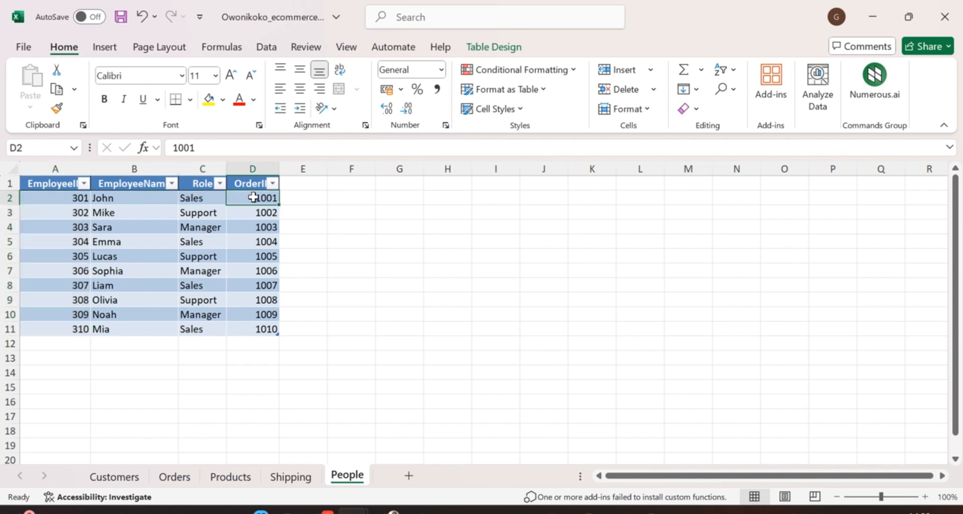
pyautogui.moveTo(280, 167); pyautogui.dragTo(298, 166)
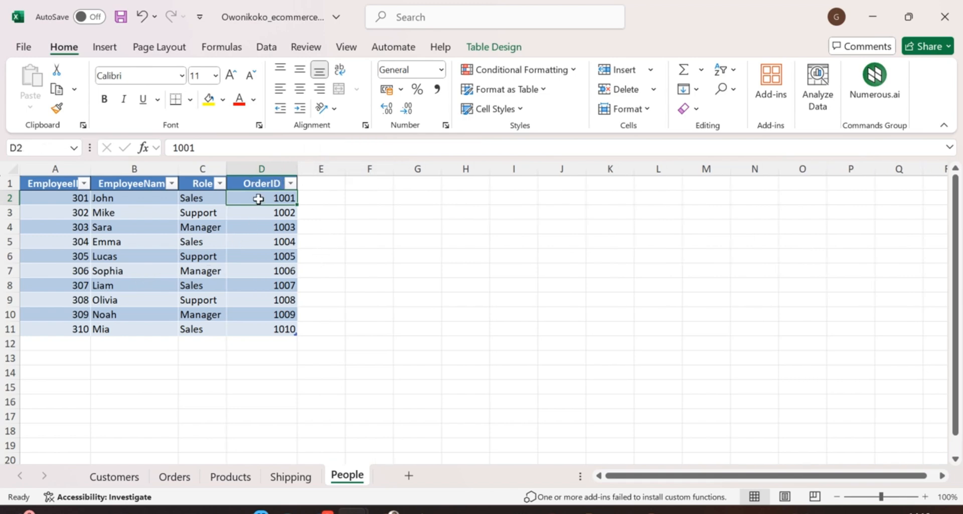
# - Review the order IDs on the People sheet from the first record to the last
pyautogui.moveTo(258, 199); pyautogui.dragTo(271, 326)
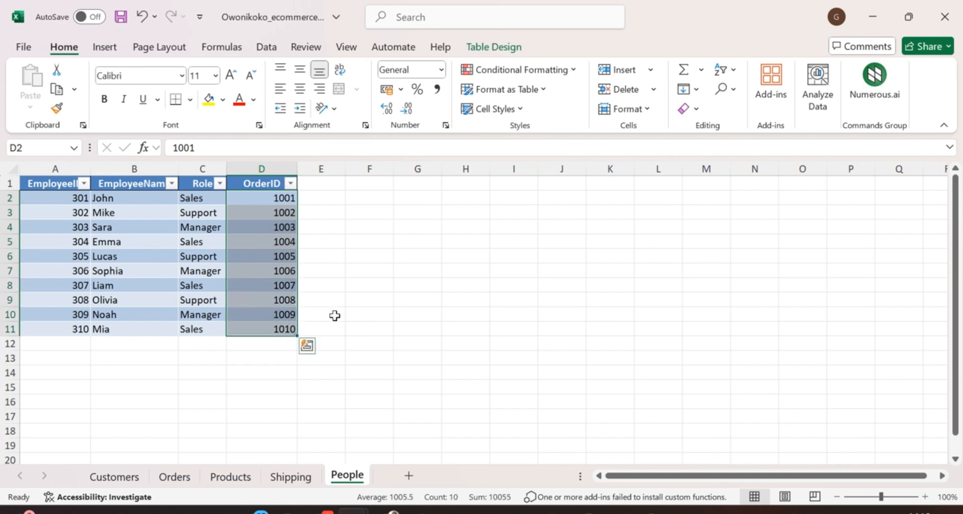
pyautogui.click(321, 230)
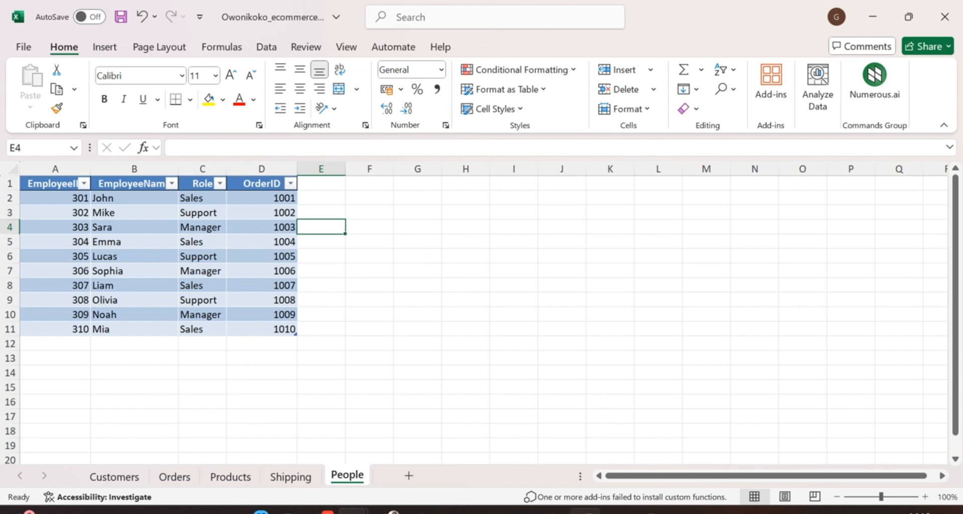
# - Switch to Power BI Desktop, start a blank report and connect it to the Excel workbook Owonikoko_ecommerce data.xlsx
pyautogui.click(585, 511)
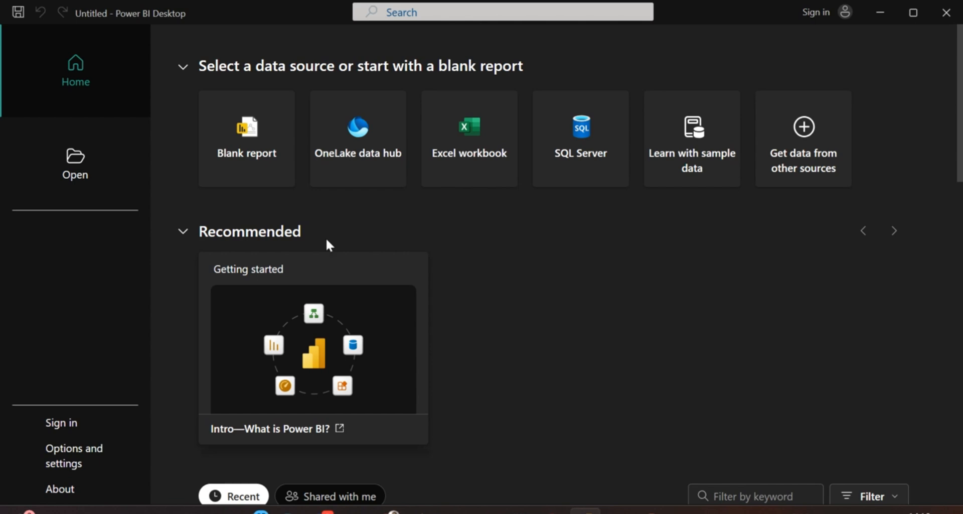
pyautogui.click(247, 156)
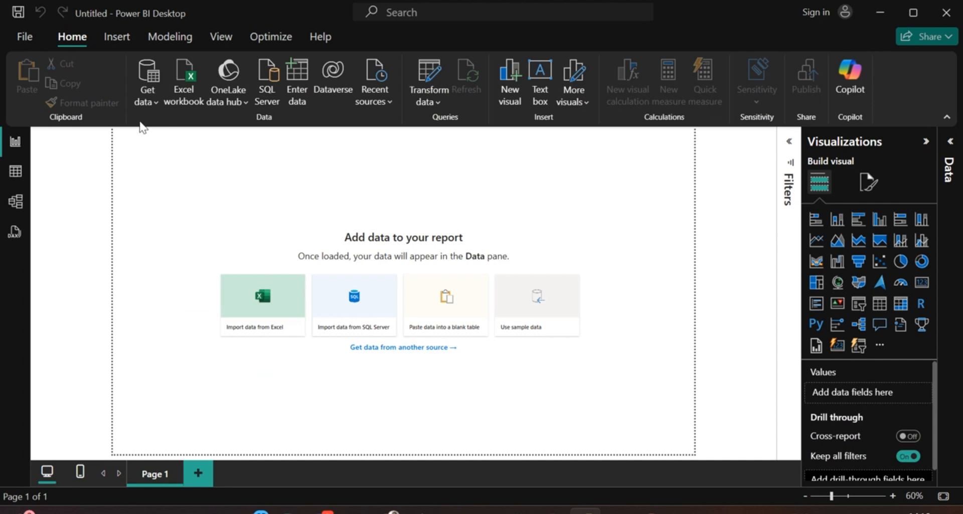
pyautogui.click(181, 92)
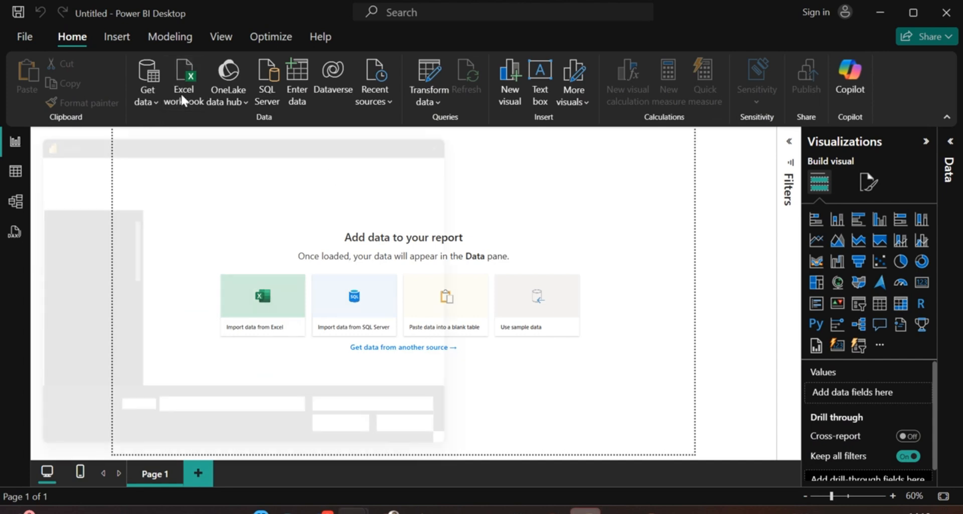
pyautogui.scroll(-1, 182, 357)
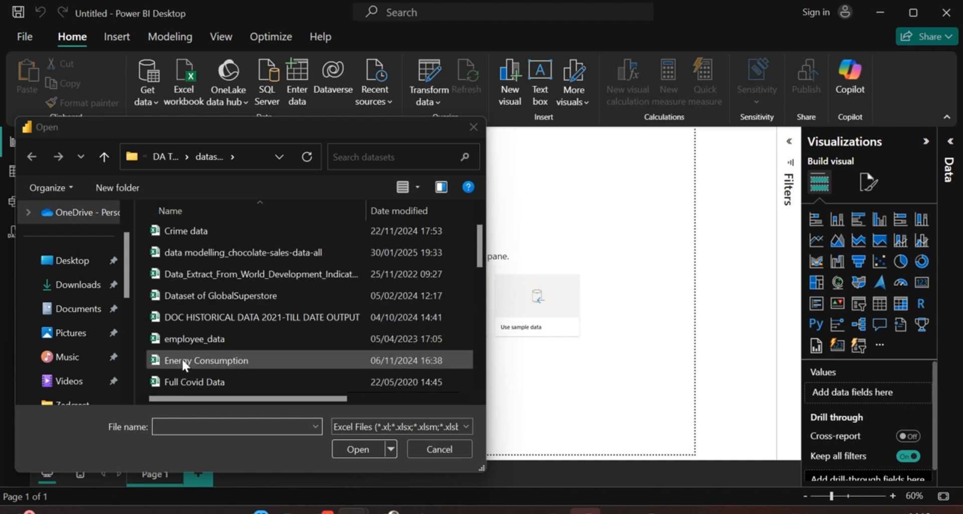
pyautogui.scroll(1, 192, 355)
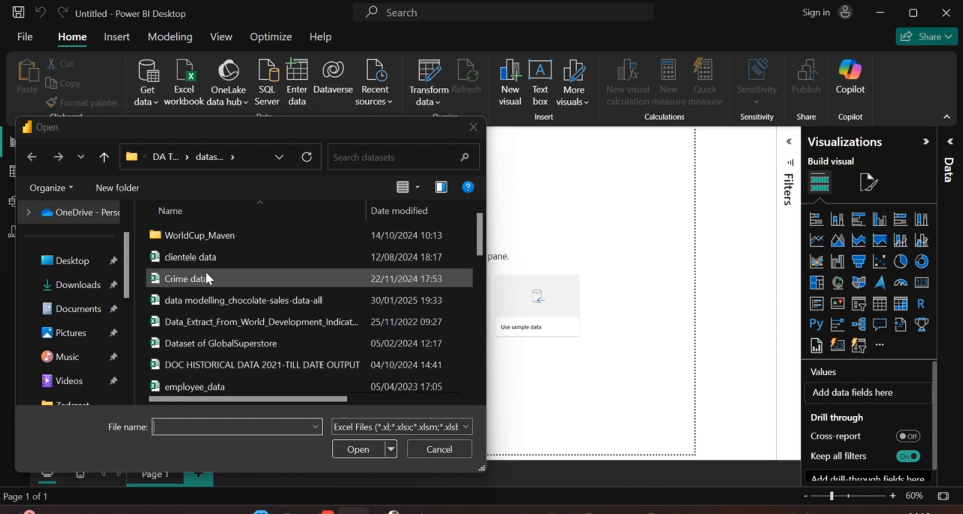
pyautogui.scroll(-2, 205, 271)
pyautogui.scroll(-3, 214, 328)
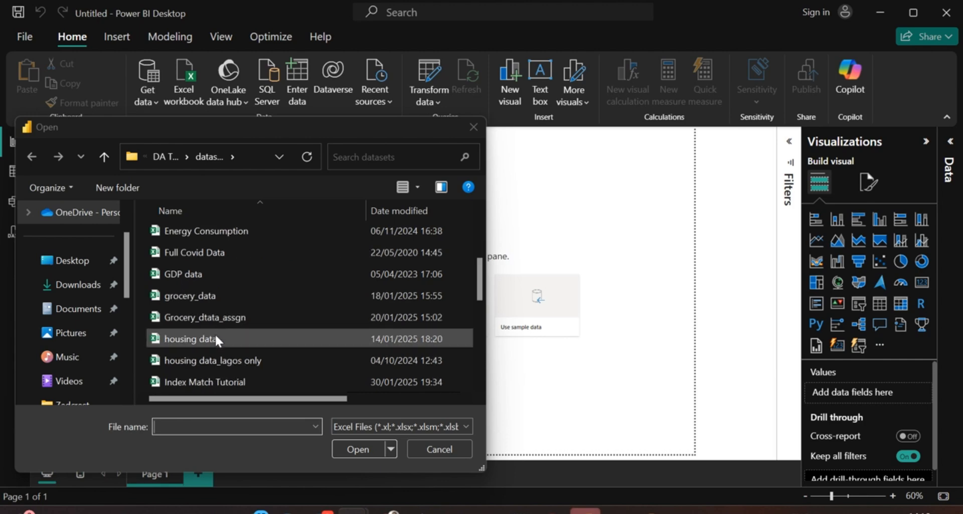
pyautogui.doubleClick(219, 339)
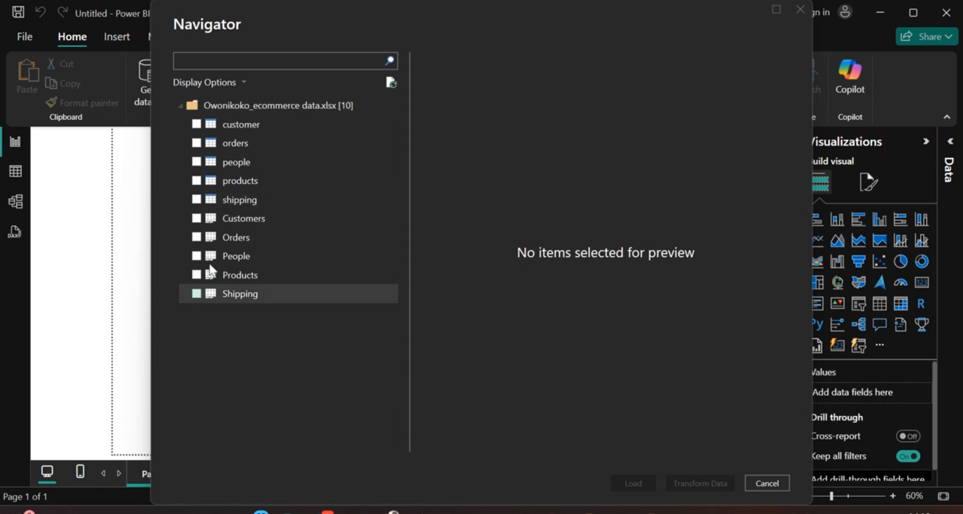
# - Select the customer, orders, people, products and shipping tables of the workbook and load them into the report
pyautogui.click(197, 124)
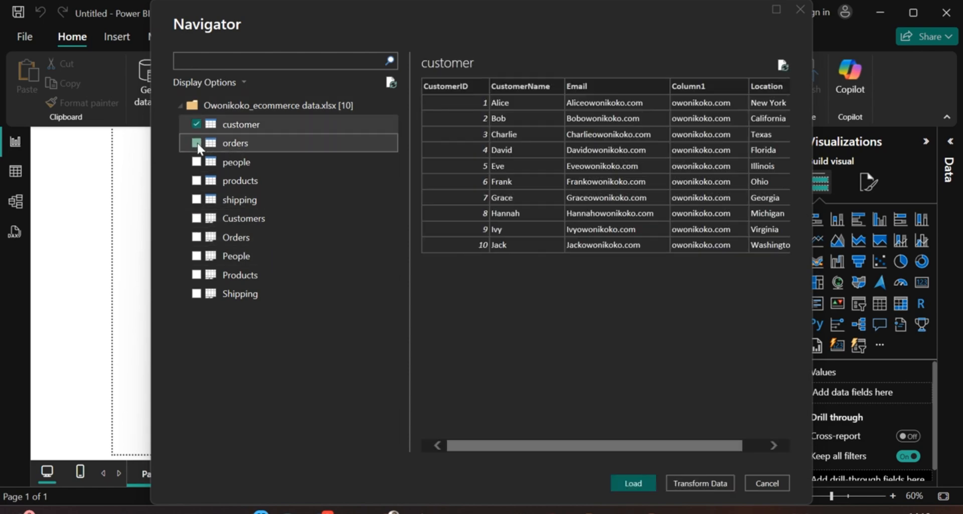
pyautogui.click(197, 143)
pyautogui.click(197, 162)
pyautogui.click(196, 180)
pyautogui.click(196, 200)
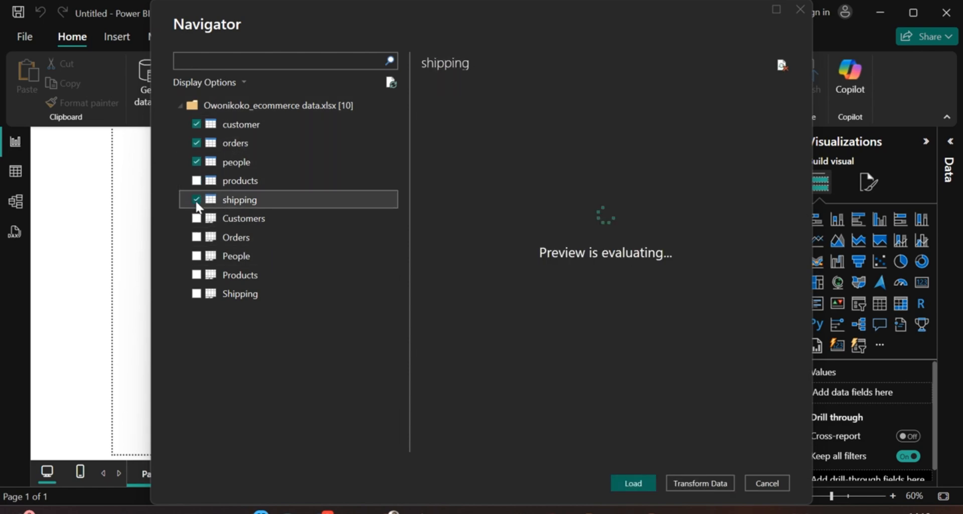
pyautogui.click(198, 181)
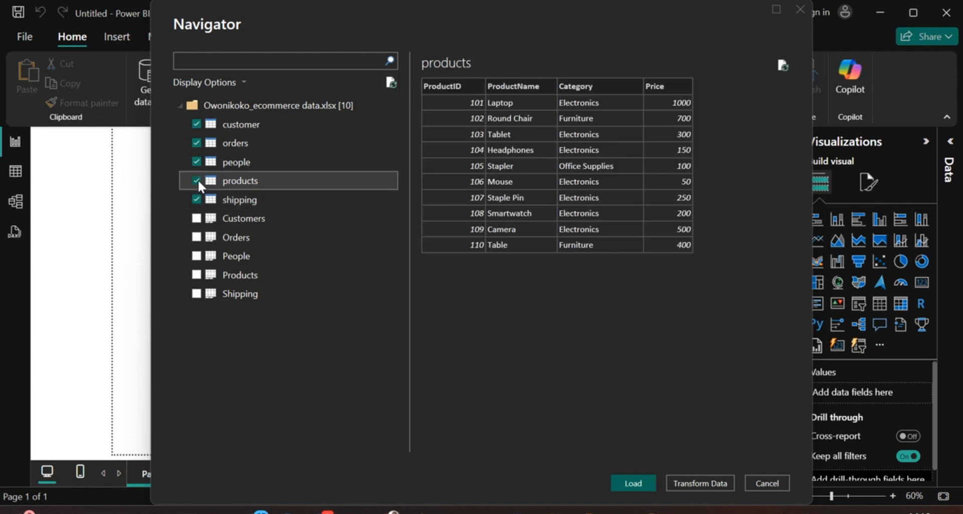
pyautogui.click(642, 483)
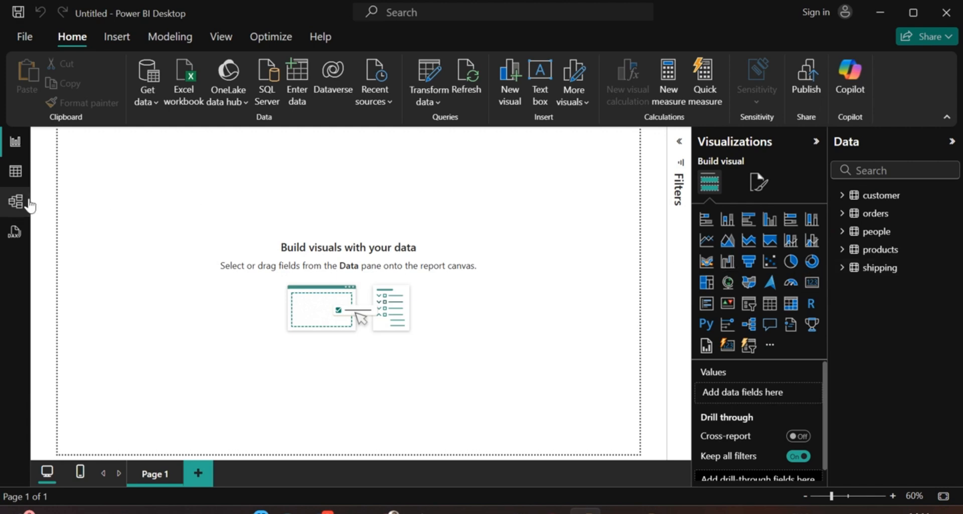
# - Review the loaded data of the customer, orders, people, products and shipping tables in the table view
pyautogui.click(15, 173)
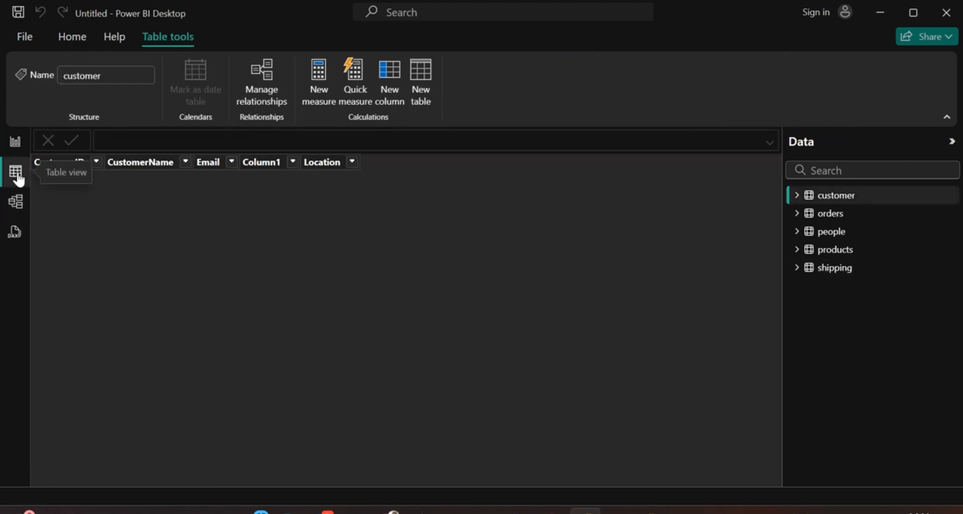
pyautogui.click(832, 215)
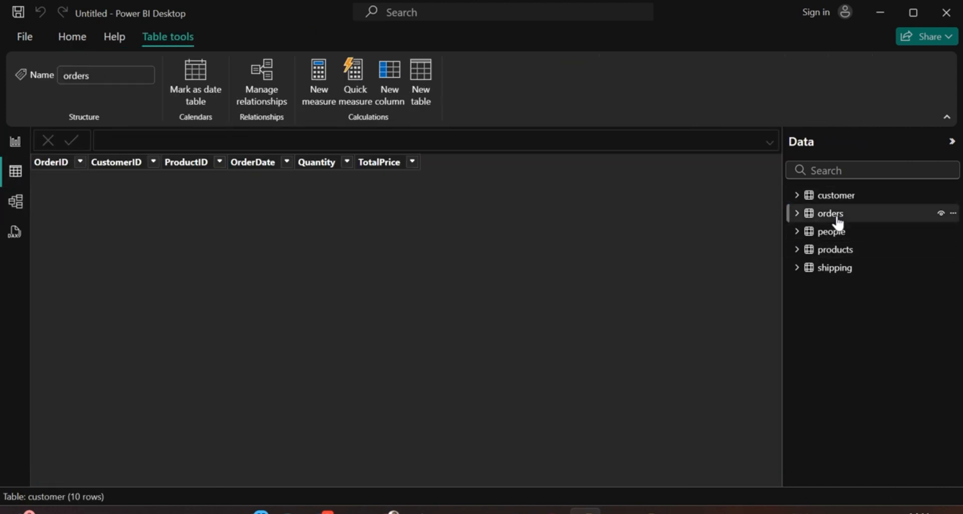
pyautogui.click(835, 235)
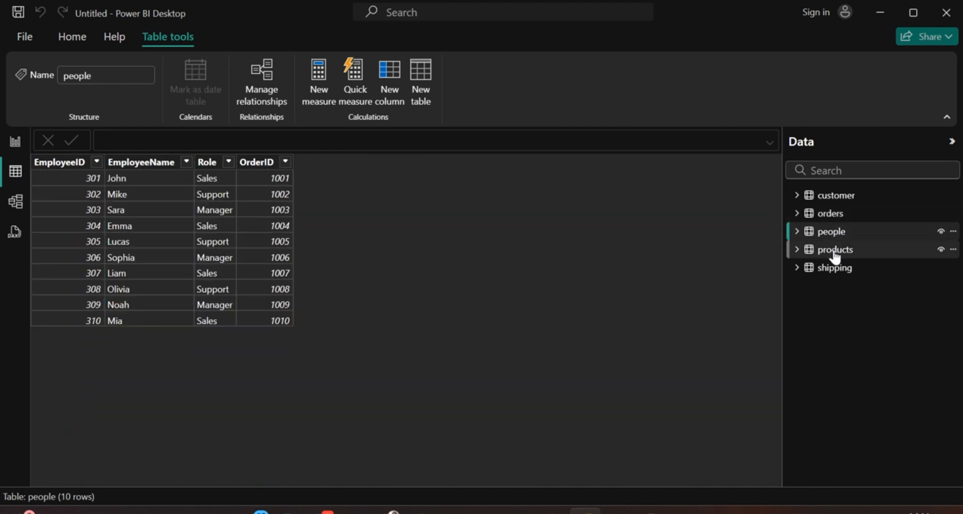
pyautogui.click(835, 251)
pyautogui.click(833, 269)
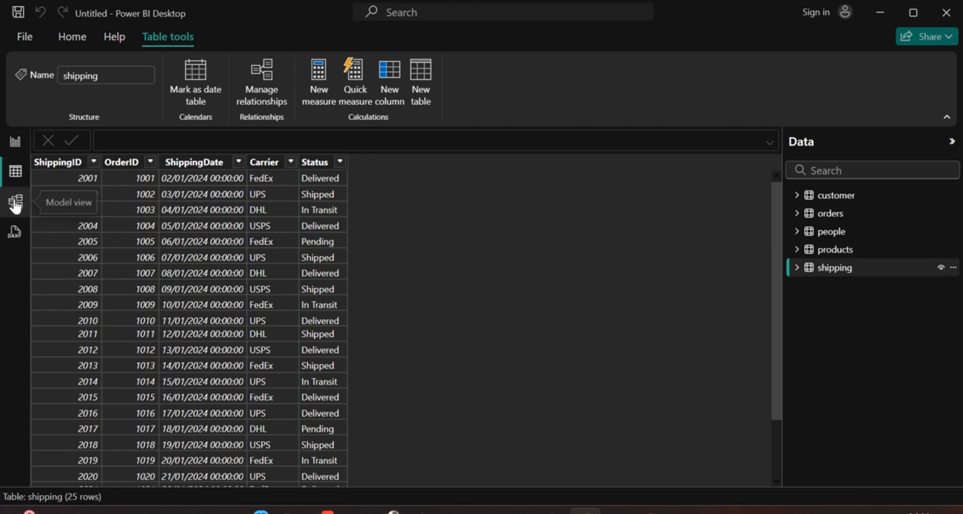
# - Open the model view of the loaded tables and collapse the Properties and Data panes to enlarge the diagram area
pyautogui.click(15, 203)
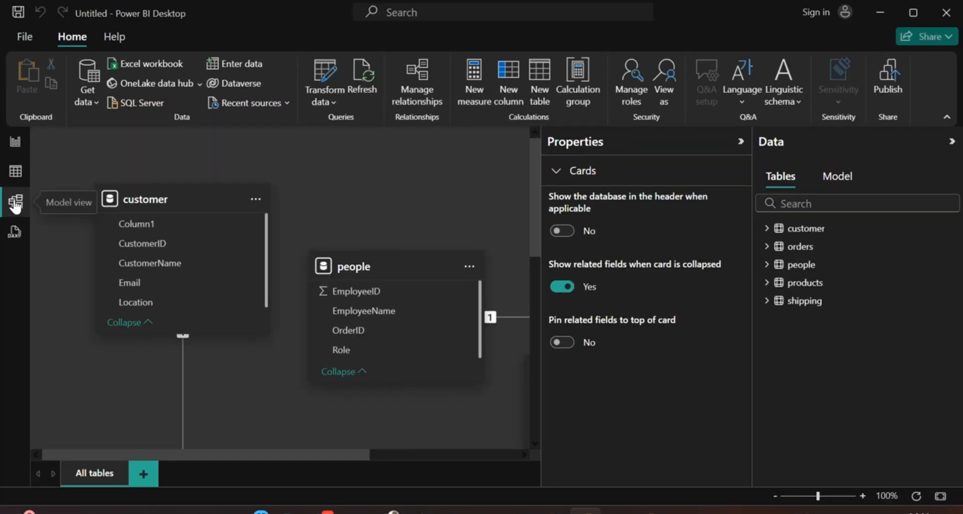
pyautogui.moveTo(324, 455); pyautogui.dragTo(205, 460)
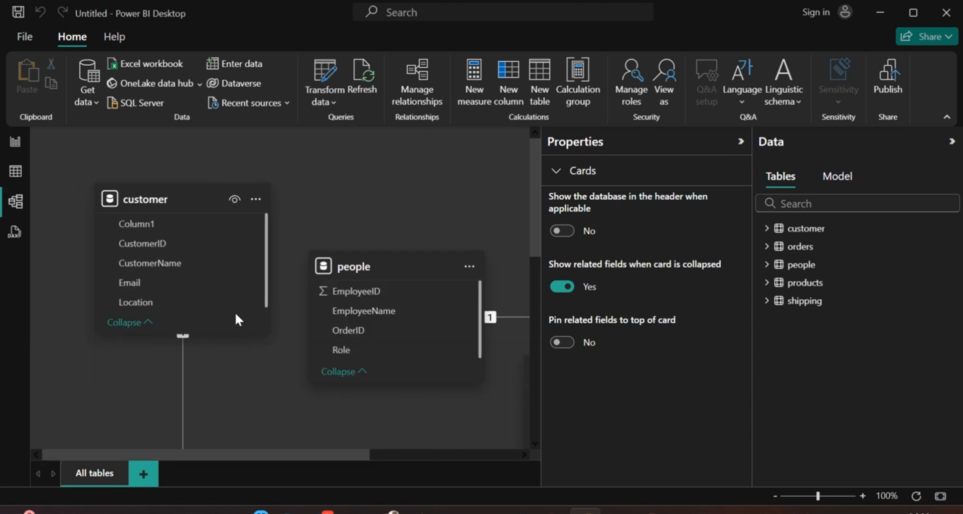
pyautogui.scroll(-10, 234, 340)
pyautogui.scroll(7, 241, 391)
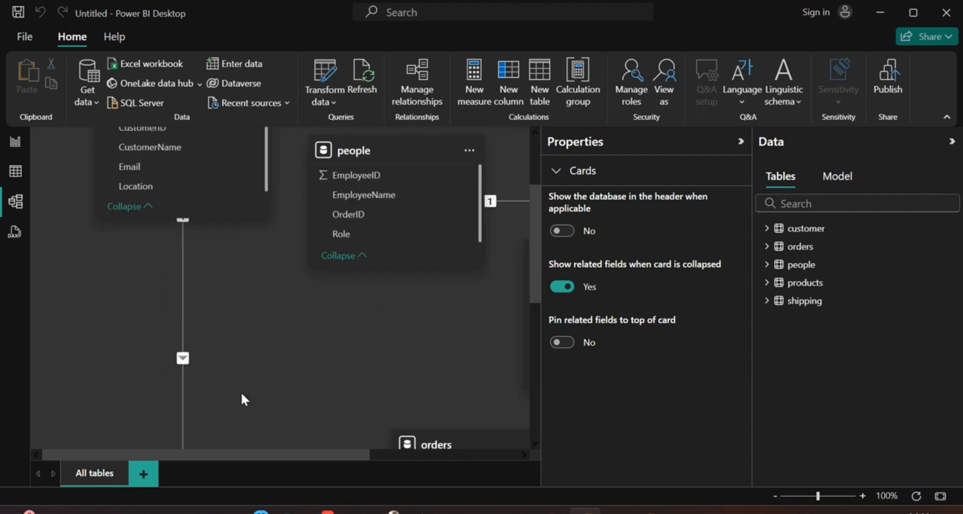
pyautogui.scroll(3, 242, 394)
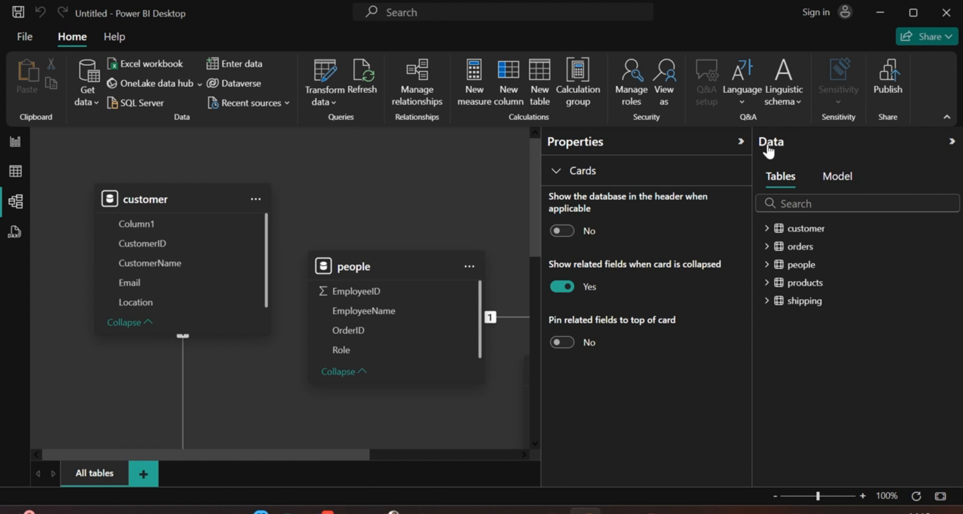
pyautogui.click(740, 142)
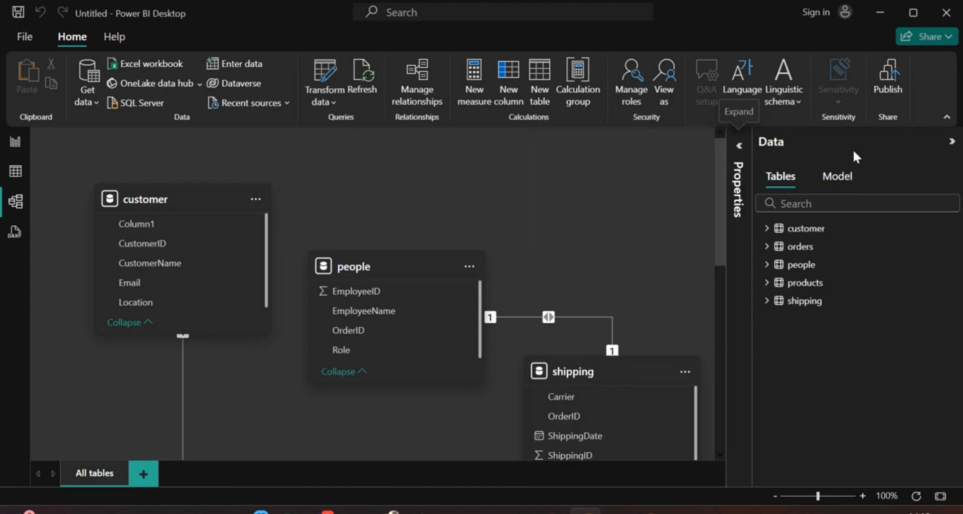
pyautogui.click(952, 141)
pyautogui.moveTo(905, 182); pyautogui.dragTo(876, 177)
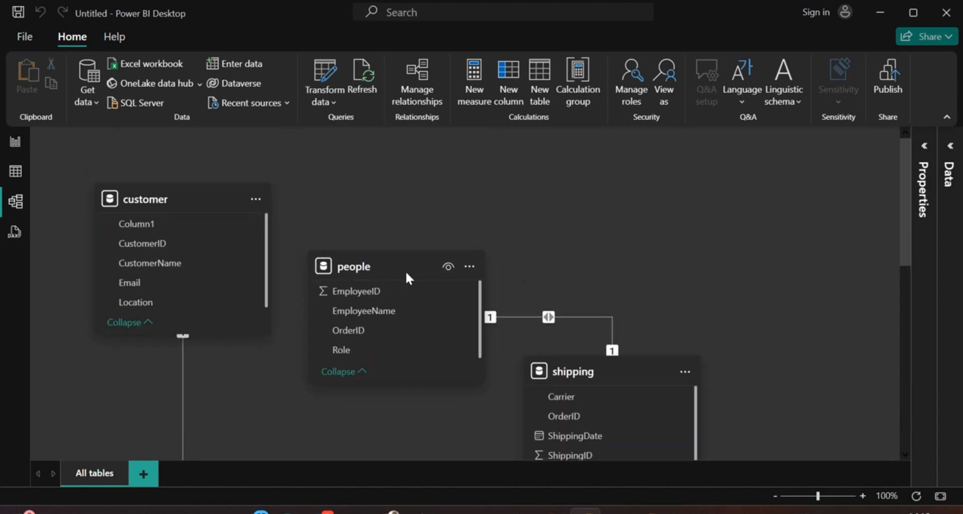
# - Move the people card to the far right of the diagram, level with customer, and the shipping card below it
pyautogui.moveTo(394, 266); pyautogui.dragTo(776, 164)
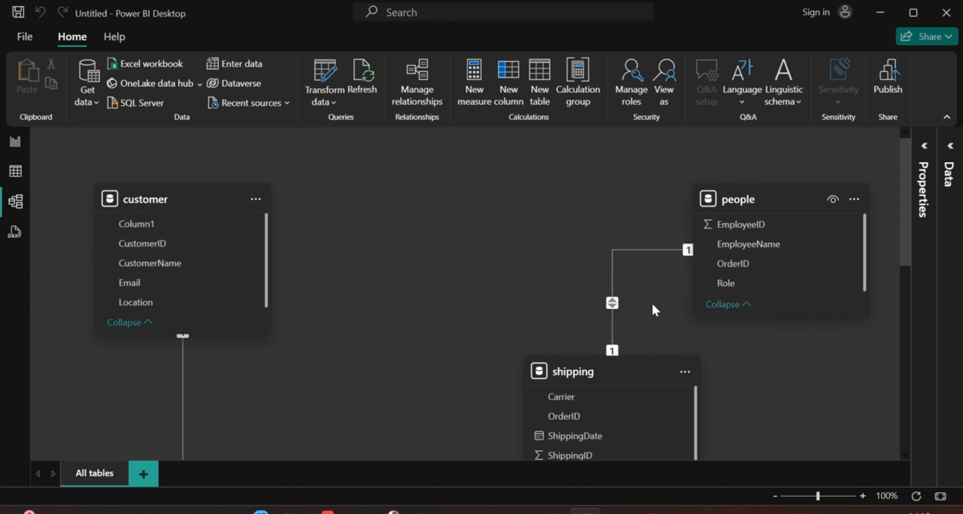
pyautogui.moveTo(607, 371); pyautogui.dragTo(735, 454)
# - Move the orders card up to the middle of the diagram and place the products card at the lower left, beneath customer
pyautogui.scroll(-5, 464, 297)
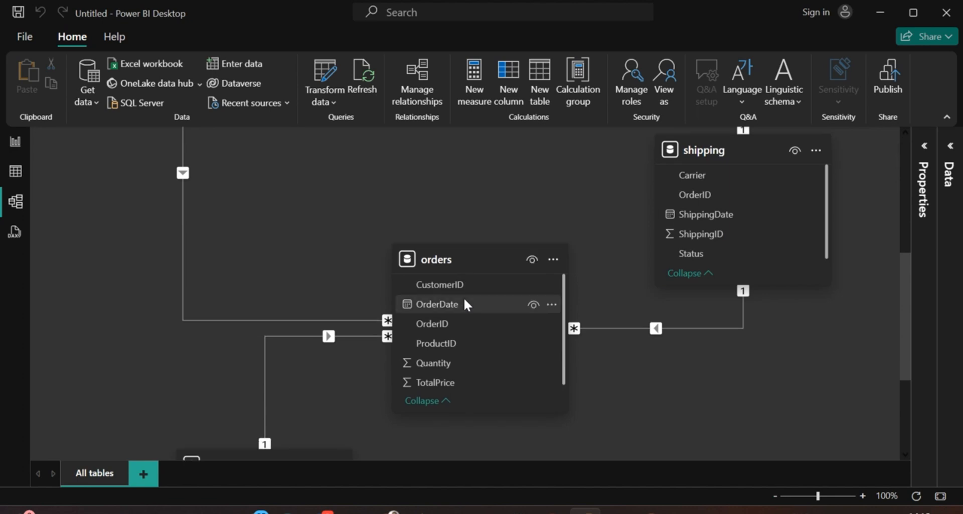
pyautogui.scroll(3, 462, 311)
pyautogui.moveTo(459, 404); pyautogui.dragTo(447, 214)
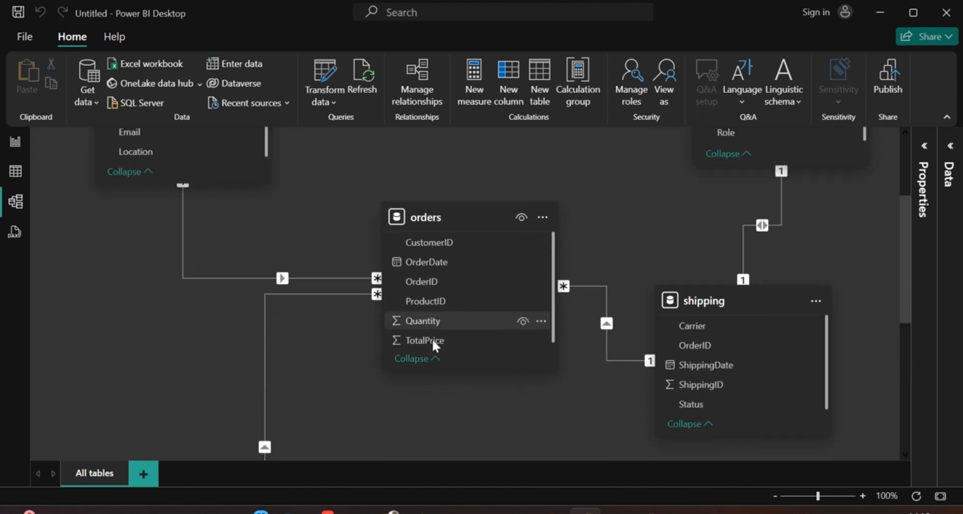
pyautogui.scroll(-7, 432, 338)
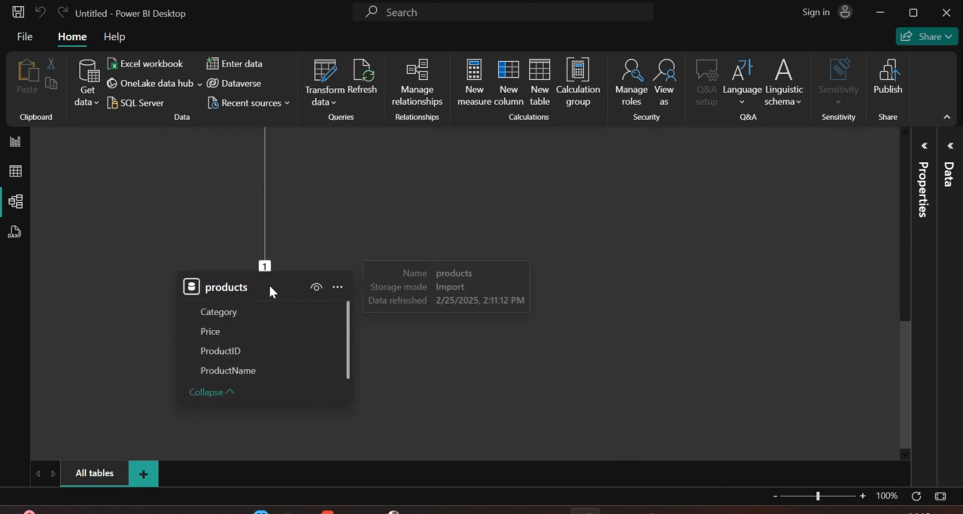
pyautogui.moveTo(269, 285); pyautogui.dragTo(182, 374)
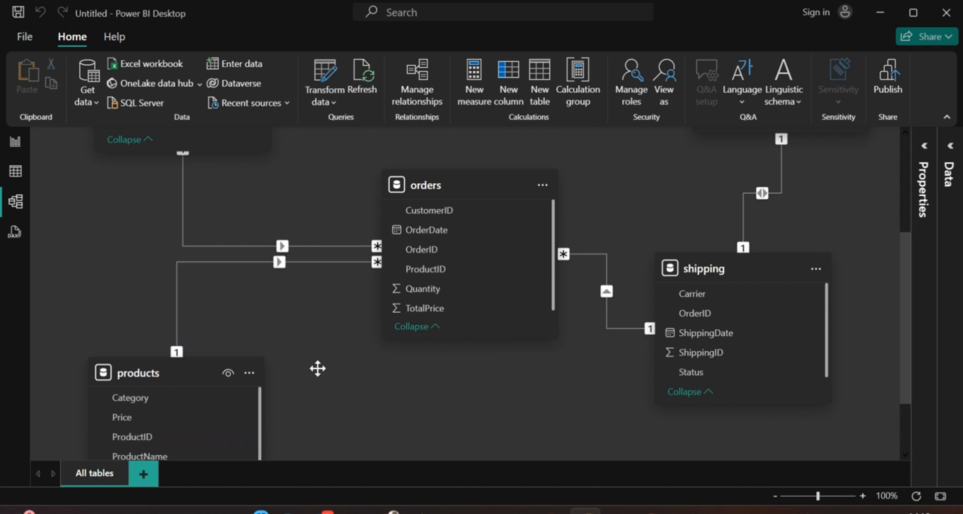
# - Shift the shipping card farther right of orders and move the people card slightly left in the model diagram
pyautogui.scroll(3, 547, 357)
pyautogui.scroll(-3, 547, 356)
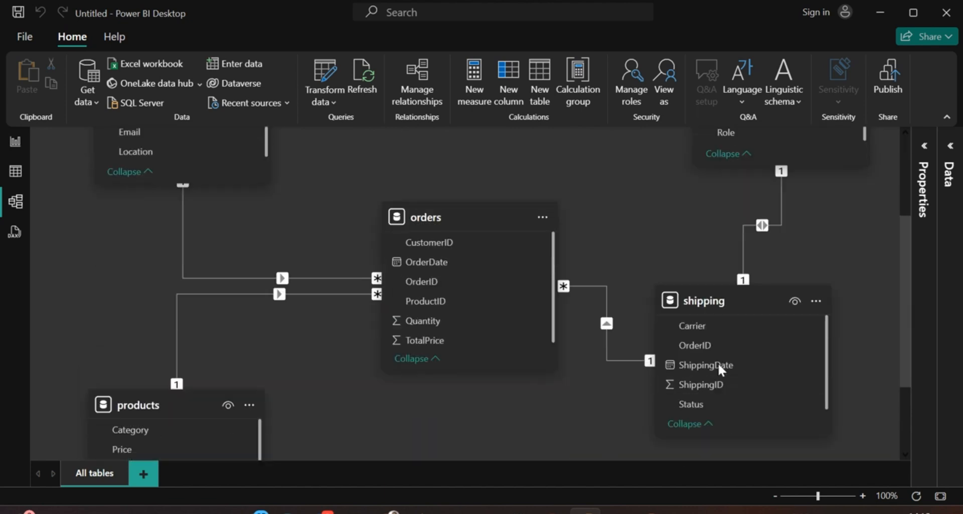
pyautogui.moveTo(715, 300); pyautogui.dragTo(786, 310)
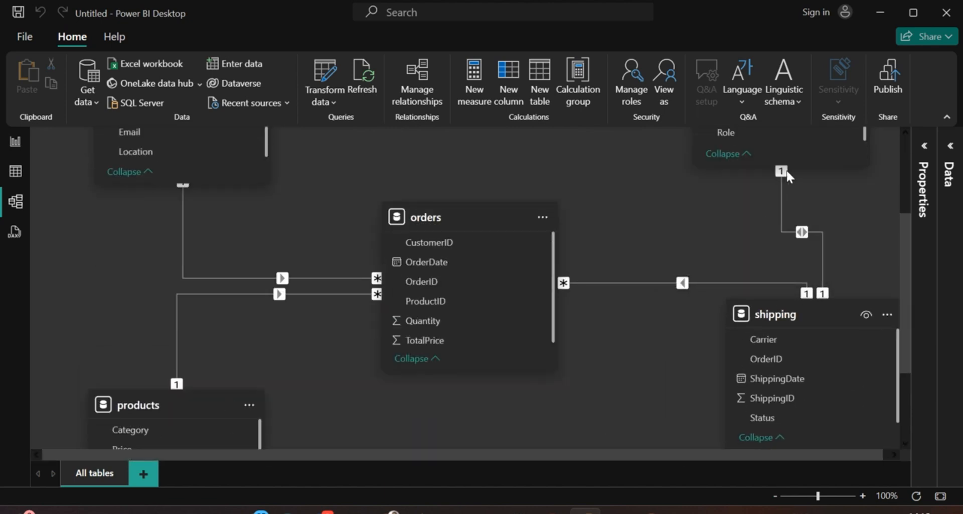
pyautogui.moveTo(791, 149); pyautogui.dragTo(726, 157)
pyautogui.scroll(3, 829, 199)
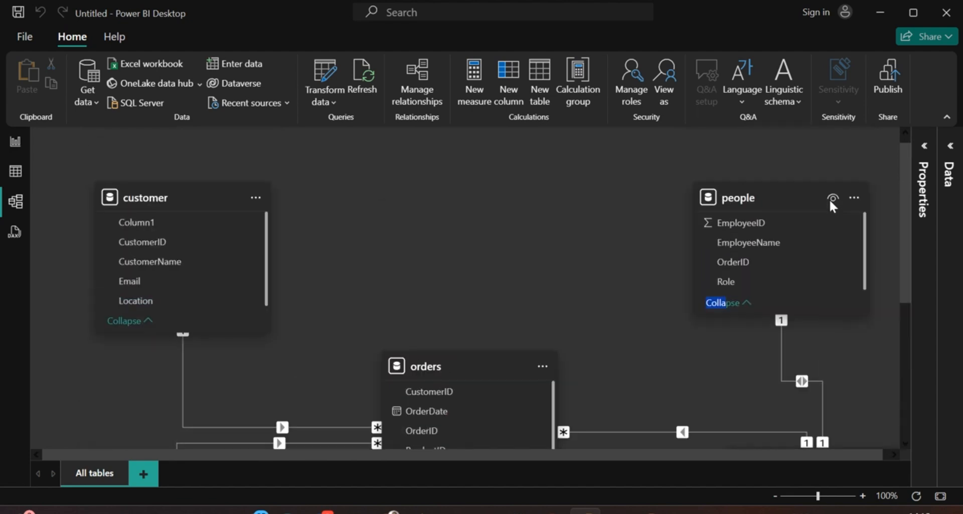
pyautogui.moveTo(784, 198); pyautogui.dragTo(691, 191)
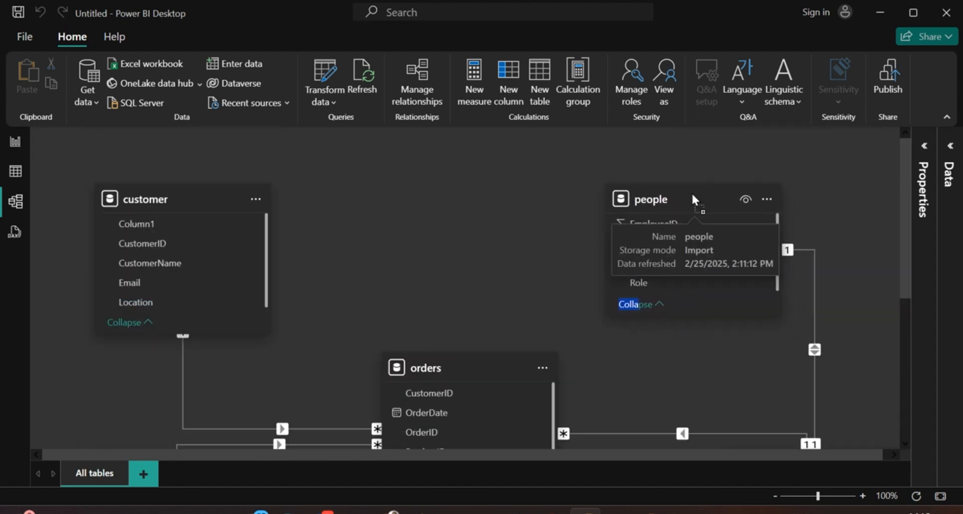
# - Move the shipping card down to the lower right of the diagram, roughly level with the products card
pyautogui.scroll(-4, 705, 306)
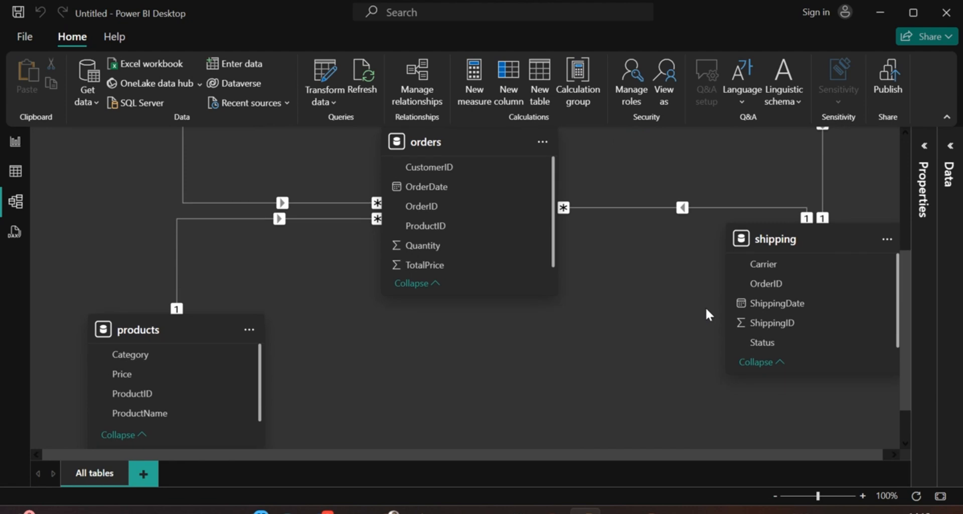
pyautogui.click(793, 346)
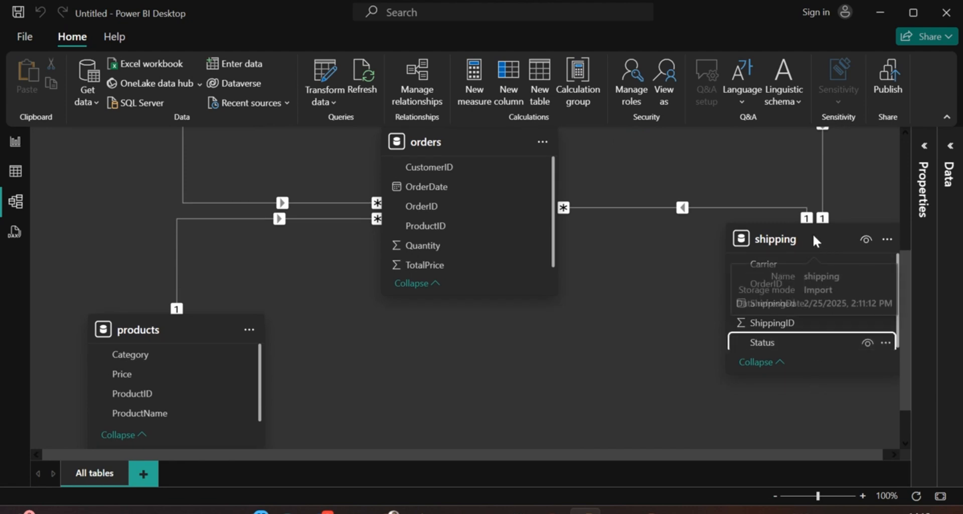
pyautogui.moveTo(813, 236); pyautogui.dragTo(789, 363)
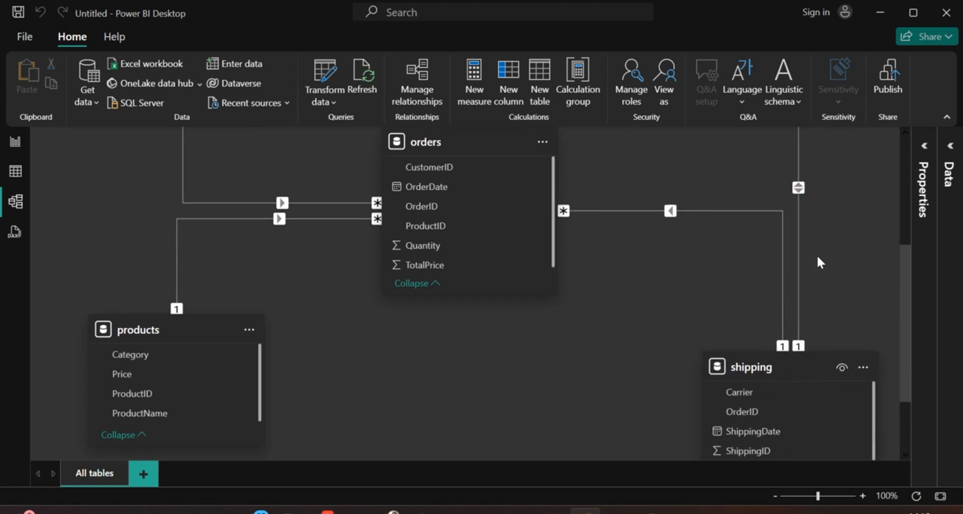
# - Shift the customer card slightly left in the model diagram, keeping it level with the people card
pyautogui.scroll(4, 810, 248)
pyautogui.scroll(-1, 810, 249)
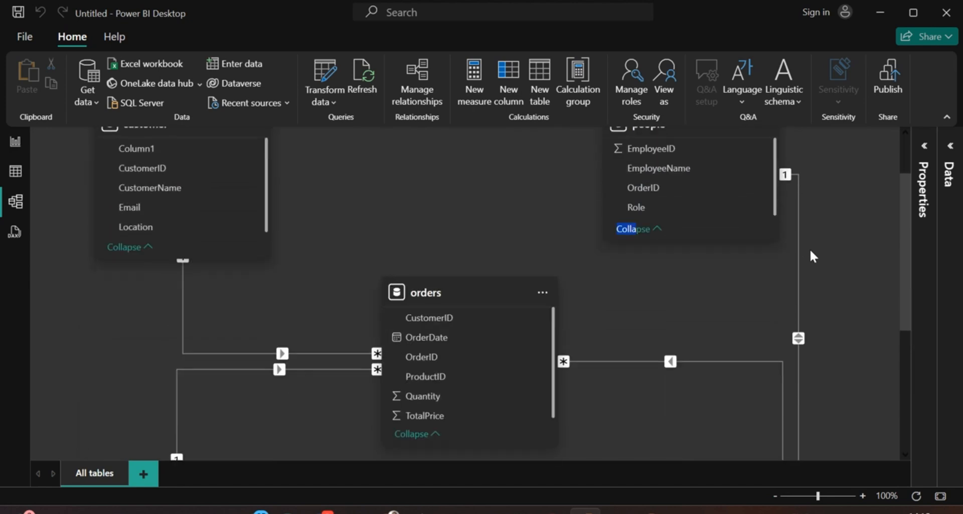
pyautogui.scroll(1, 522, 193)
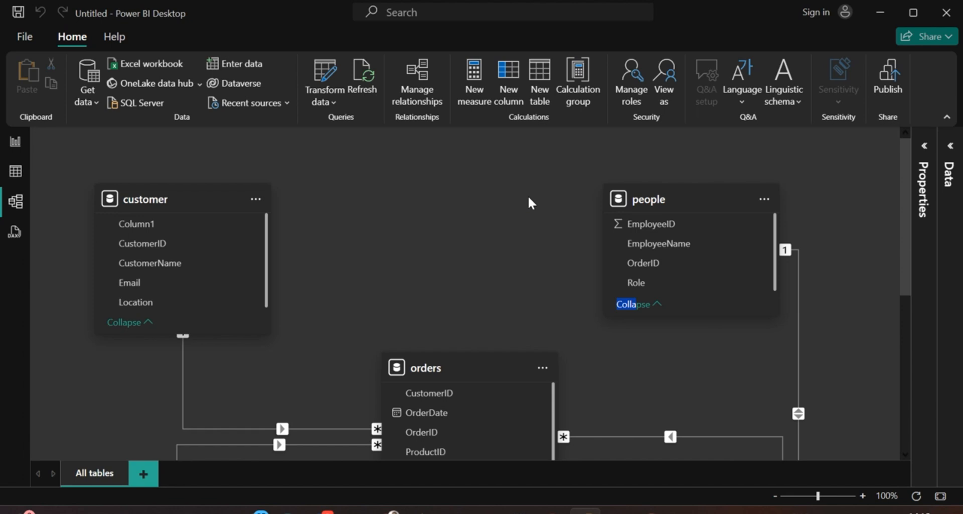
pyautogui.click(225, 305)
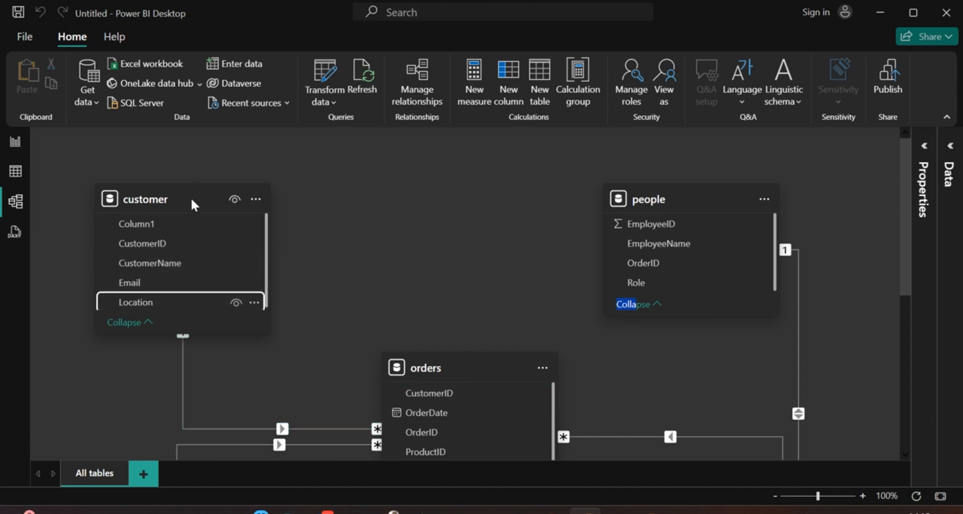
pyautogui.moveTo(191, 201); pyautogui.dragTo(189, 163)
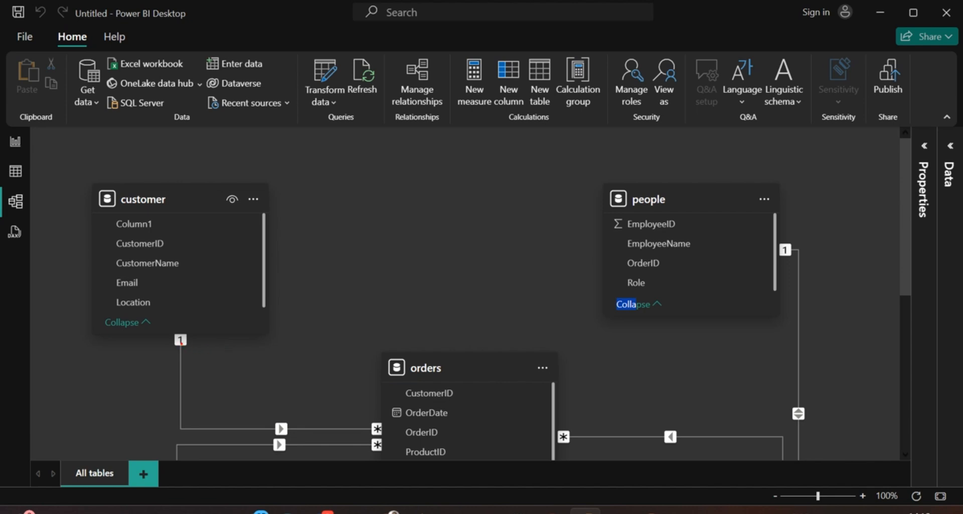
# - Examine the relationship line between customer and orders and select the CustomerID field in the customer card
pyautogui.moveTo(180, 368)
pyautogui.mouseDown()
pyautogui.moveTo(186, 419)
pyautogui.moveTo(361, 419)
pyautogui.mouseUp()
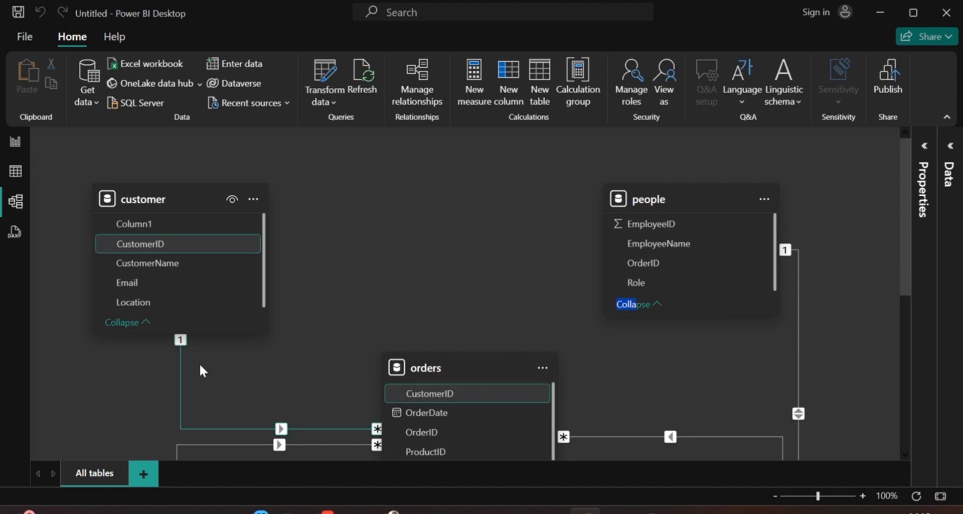
pyautogui.moveTo(176, 332); pyautogui.dragTo(172, 347)
pyautogui.moveTo(355, 424); pyautogui.dragTo(371, 430)
pyautogui.click(155, 243)
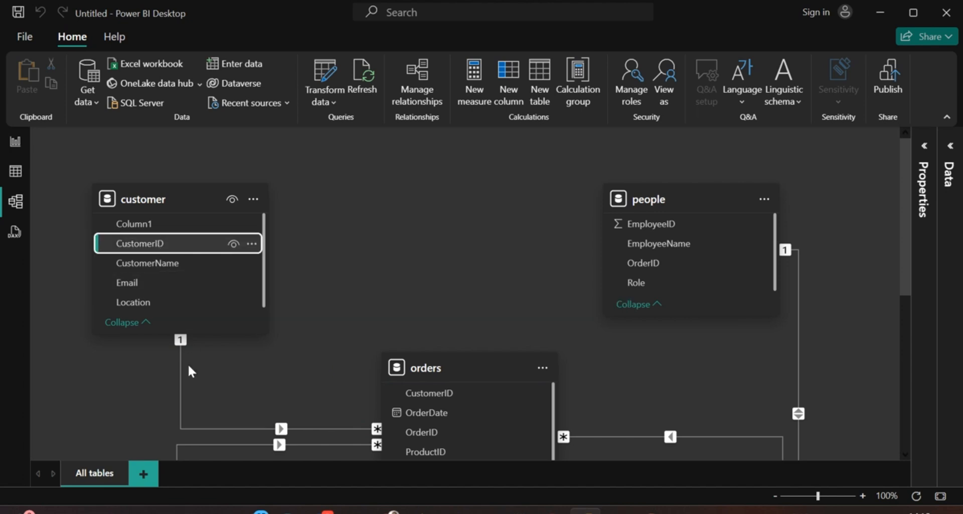
# - Set the cross-filter direction of the orders–customer relationship to Both and save it, after reviewing its matched CustomerID columns
pyautogui.doubleClick(181, 356)
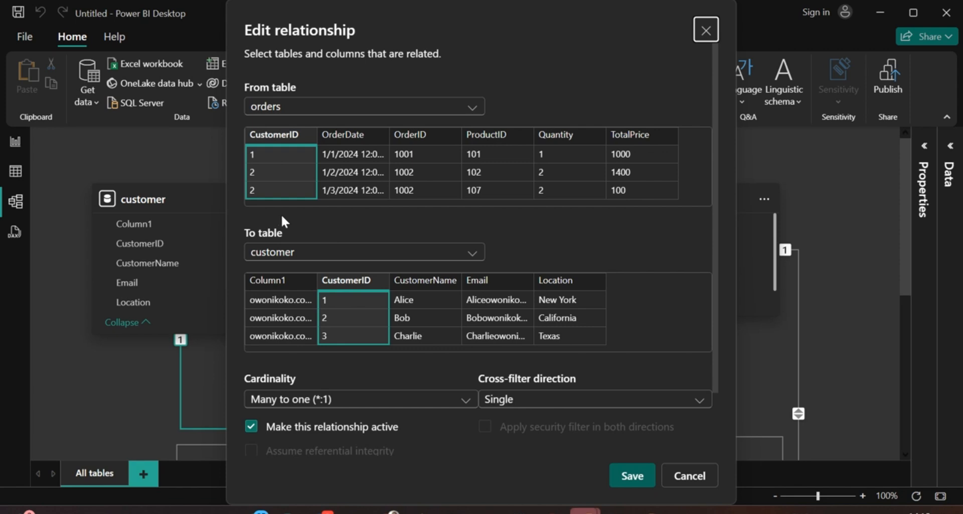
pyautogui.moveTo(239, 127)
pyautogui.mouseDown()
pyautogui.moveTo(301, 147)
pyautogui.moveTo(323, 207)
pyautogui.mouseUp()
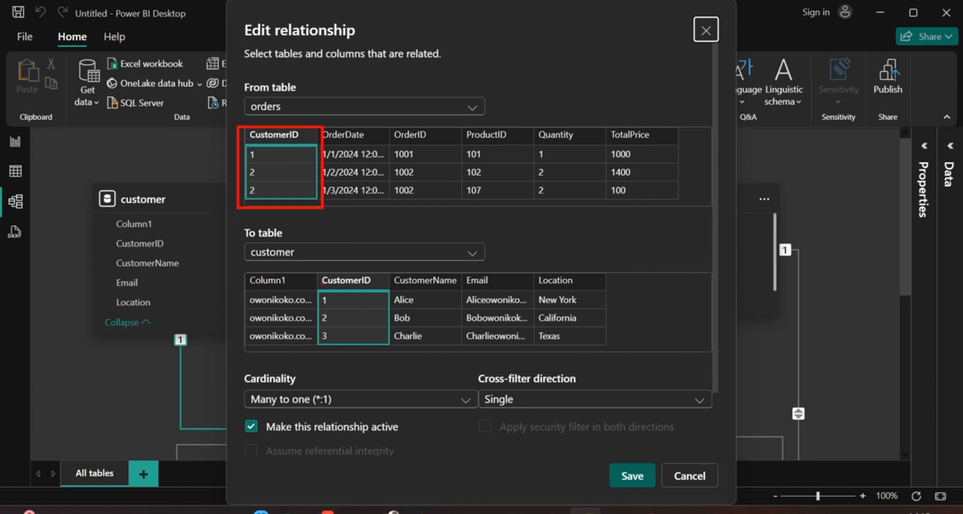
pyautogui.moveTo(309, 273)
pyautogui.mouseDown()
pyautogui.moveTo(391, 330)
pyautogui.moveTo(393, 352)
pyautogui.mouseUp()
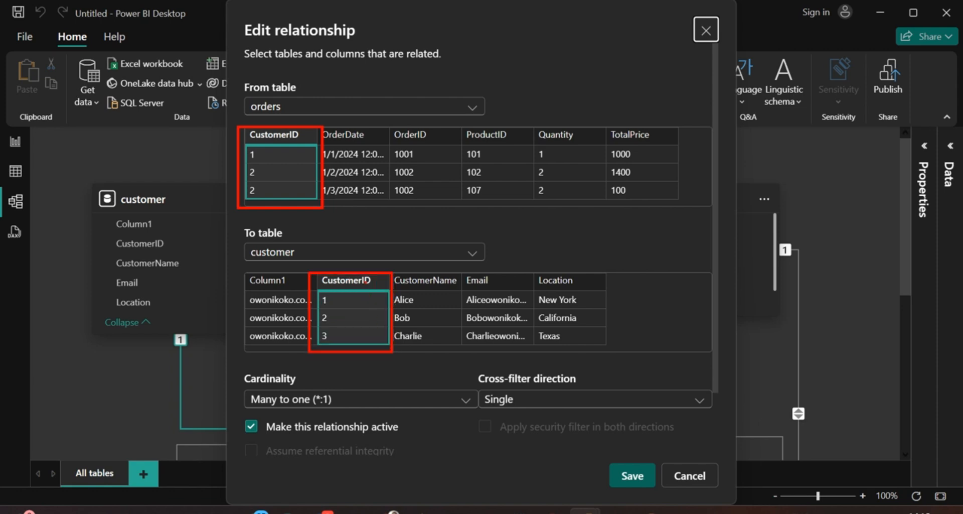
pyautogui.moveTo(360, 281)
pyautogui.mouseDown()
pyautogui.moveTo(209, 189)
pyautogui.moveTo(256, 140)
pyautogui.mouseUp()
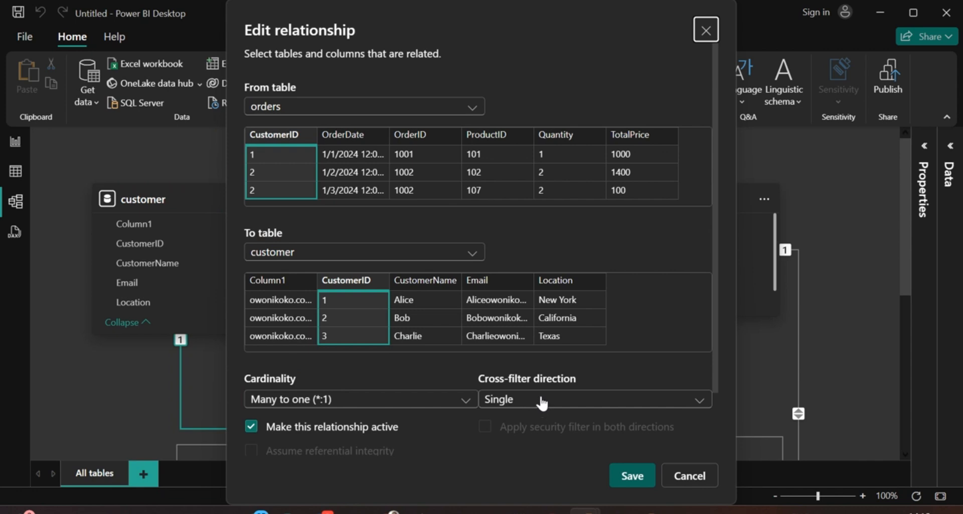
pyautogui.moveTo(423, 9); pyautogui.dragTo(627, 11)
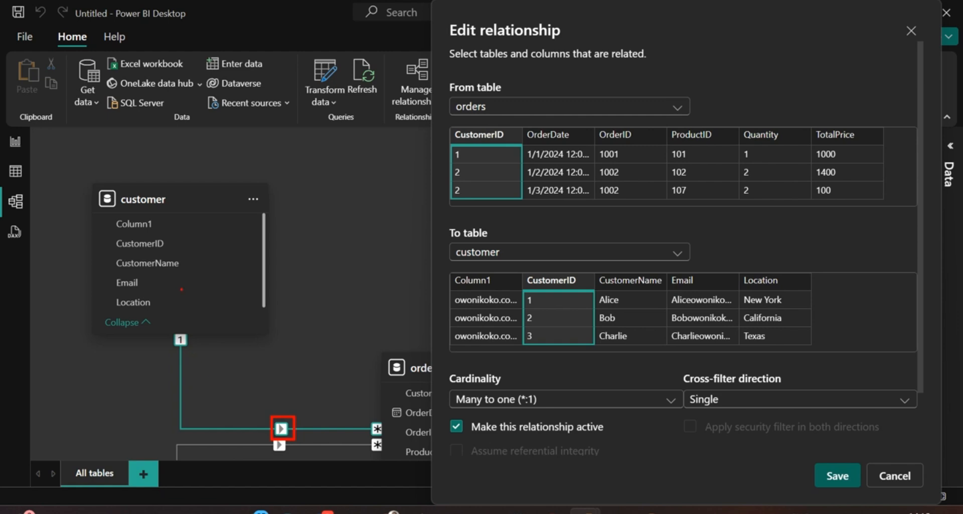
pyautogui.moveTo(179, 218)
pyautogui.mouseDown()
pyautogui.moveTo(153, 196)
pyautogui.moveTo(83, 286)
pyautogui.moveTo(181, 268)
pyautogui.moveTo(166, 213)
pyautogui.mouseUp()
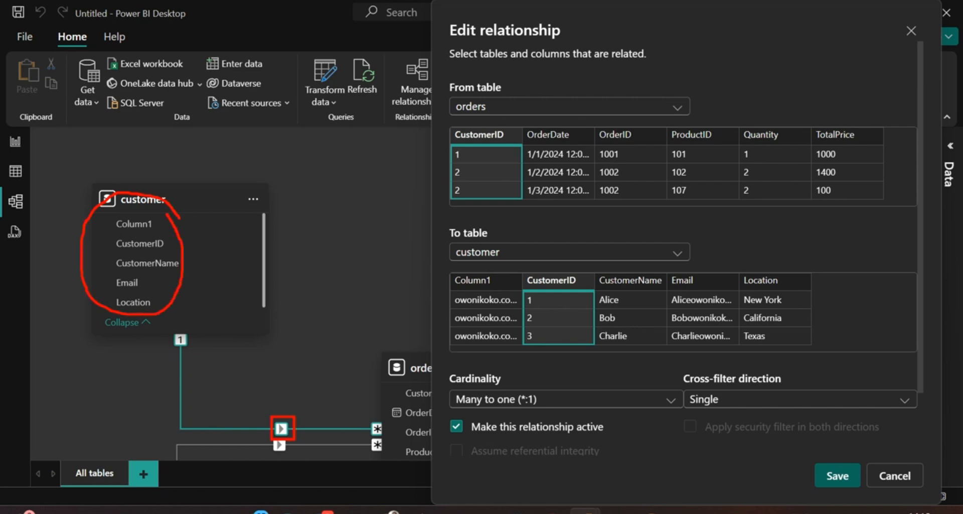
pyautogui.moveTo(406, 346)
pyautogui.mouseDown()
pyautogui.moveTo(419, 401)
pyautogui.moveTo(413, 360)
pyautogui.mouseUp()
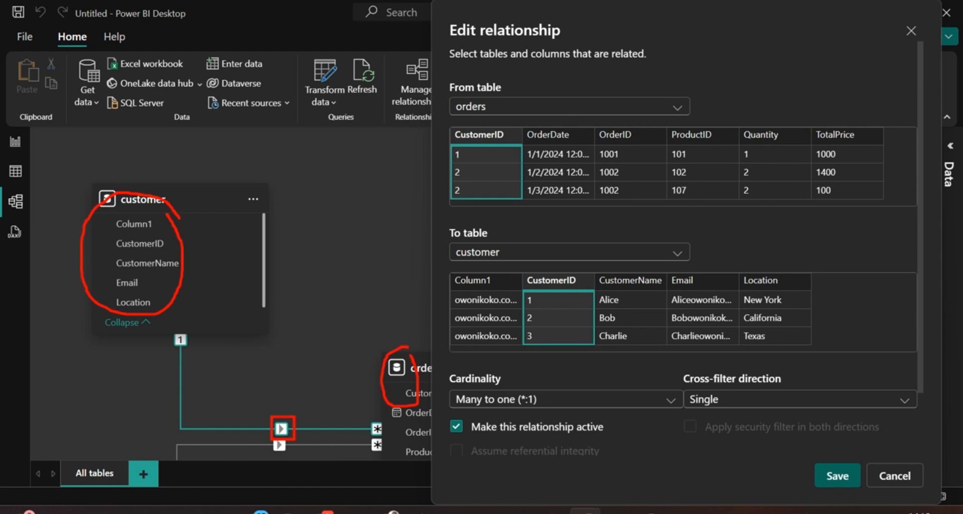
pyautogui.press('Escape')
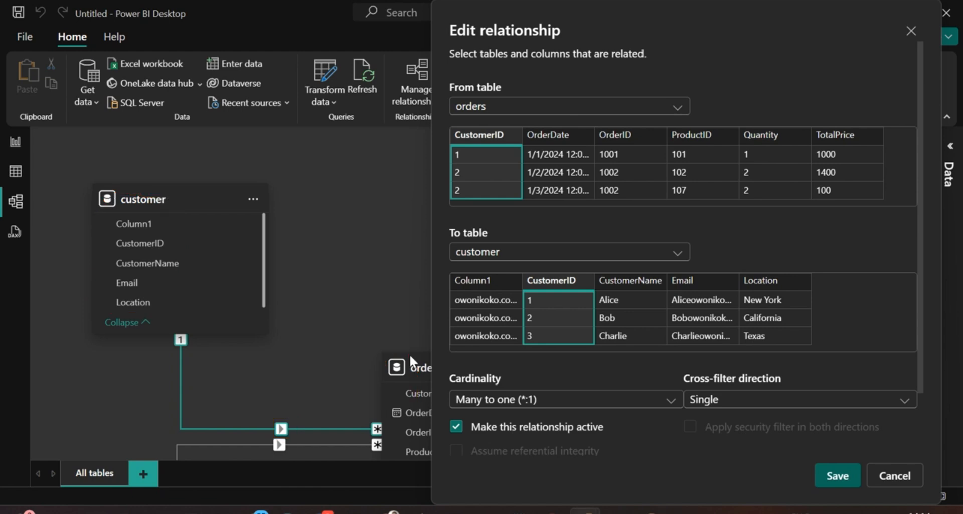
pyautogui.click(902, 399)
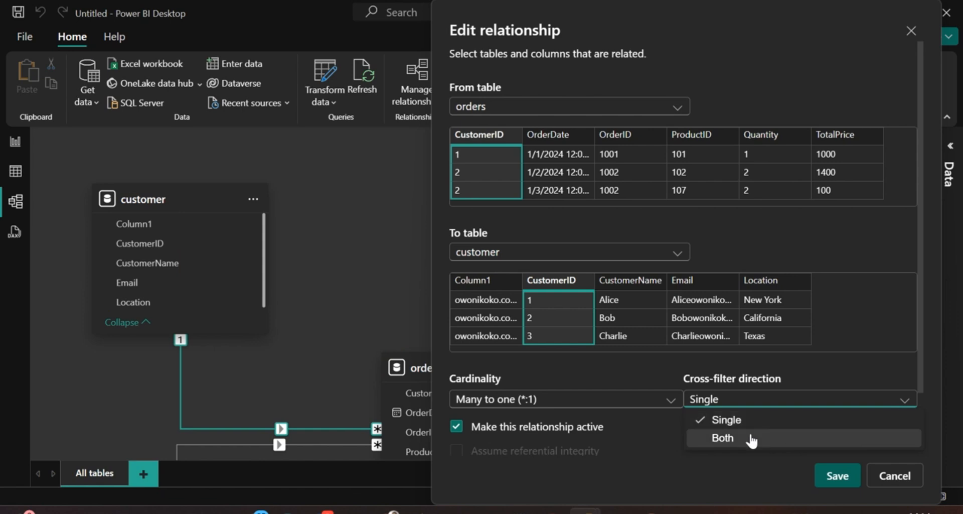
pyautogui.click(751, 439)
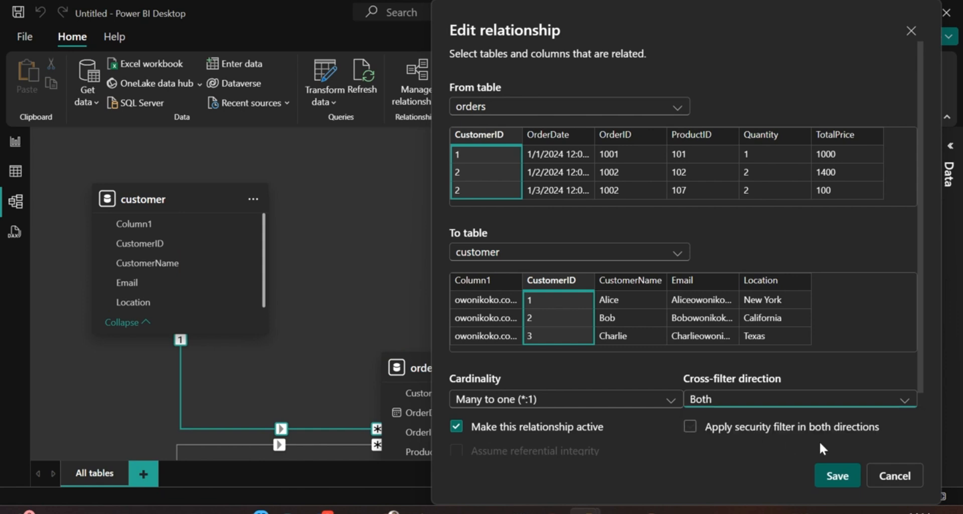
pyautogui.click(829, 474)
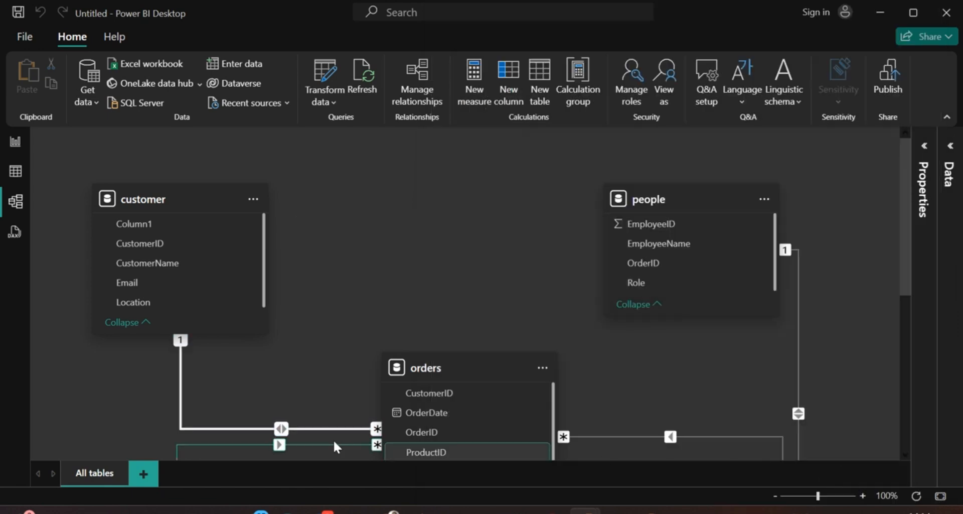
pyautogui.moveTo(265, 413)
pyautogui.mouseDown()
pyautogui.moveTo(299, 441)
pyautogui.moveTo(364, 427)
pyautogui.mouseUp()
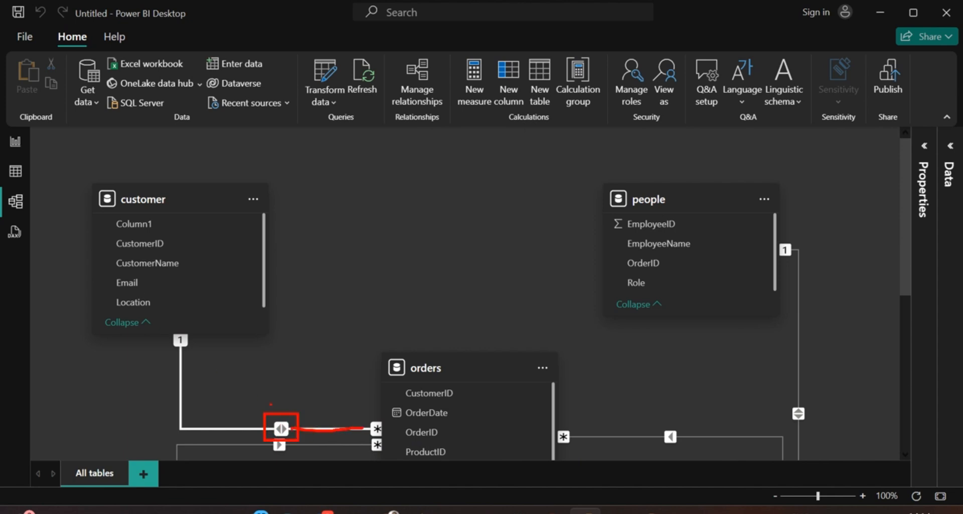
pyautogui.moveTo(366, 428); pyautogui.dragTo(380, 428)
pyautogui.moveTo(279, 429)
pyautogui.mouseDown()
pyautogui.moveTo(206, 428)
pyautogui.moveTo(182, 388)
pyautogui.moveTo(187, 354)
pyautogui.mouseUp()
pyautogui.press('Escape')
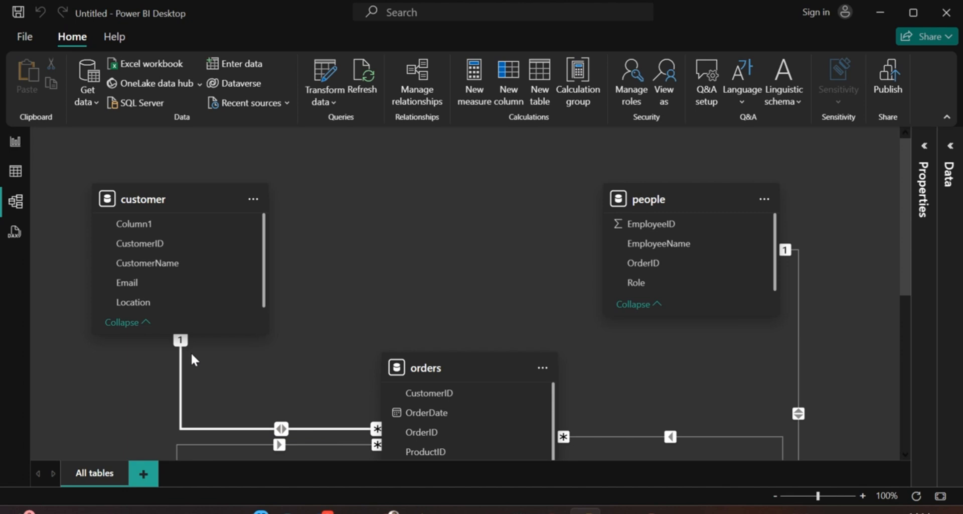
# - Set the cross-filter direction of the orders–customer relationship back to Single and save it
pyautogui.rightClick(305, 429)
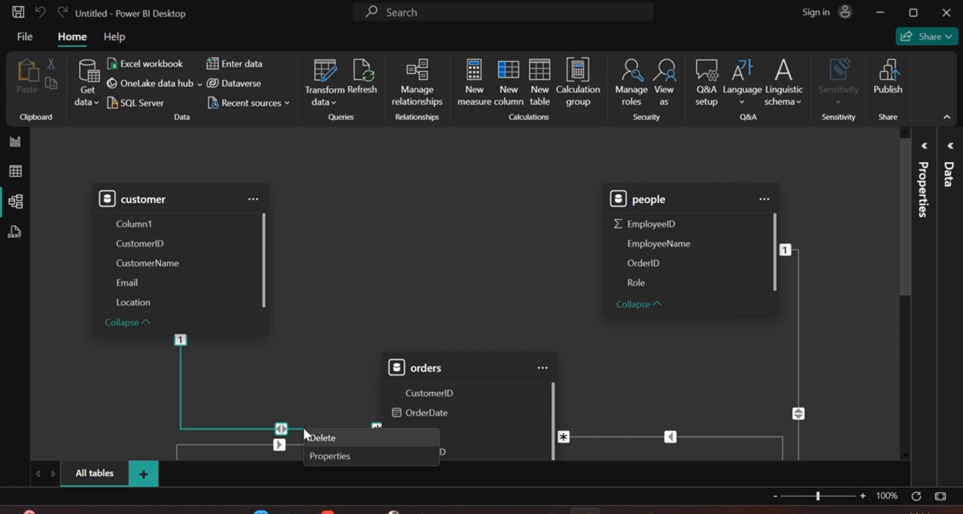
pyautogui.click(327, 456)
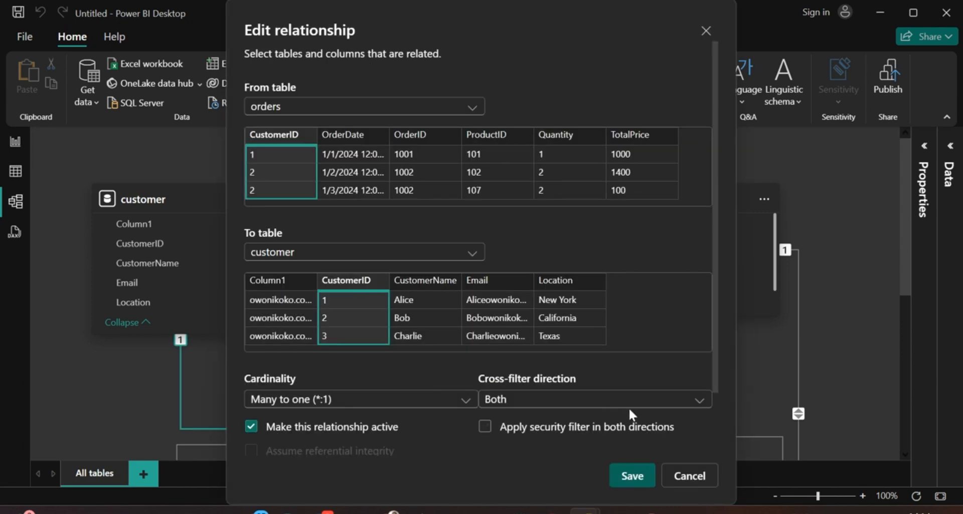
pyautogui.click(645, 407)
pyautogui.click(567, 425)
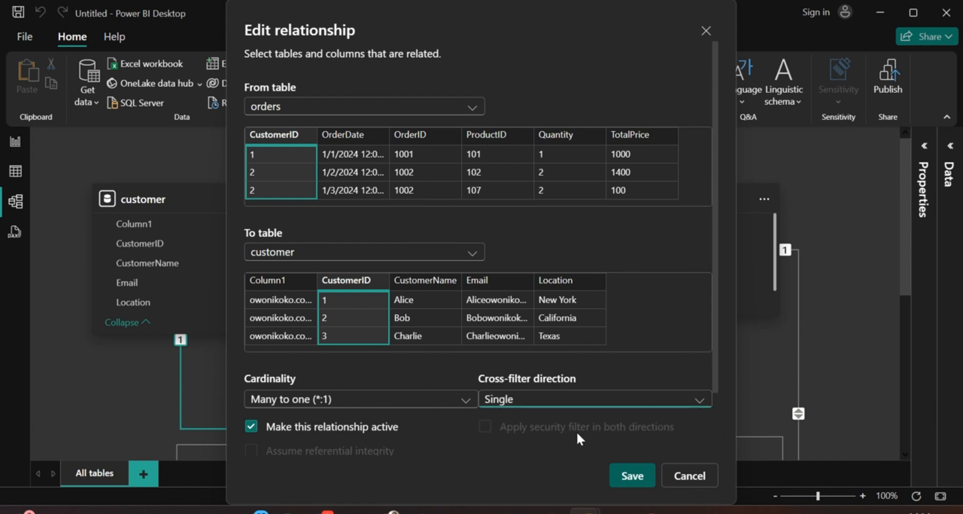
pyautogui.click(630, 475)
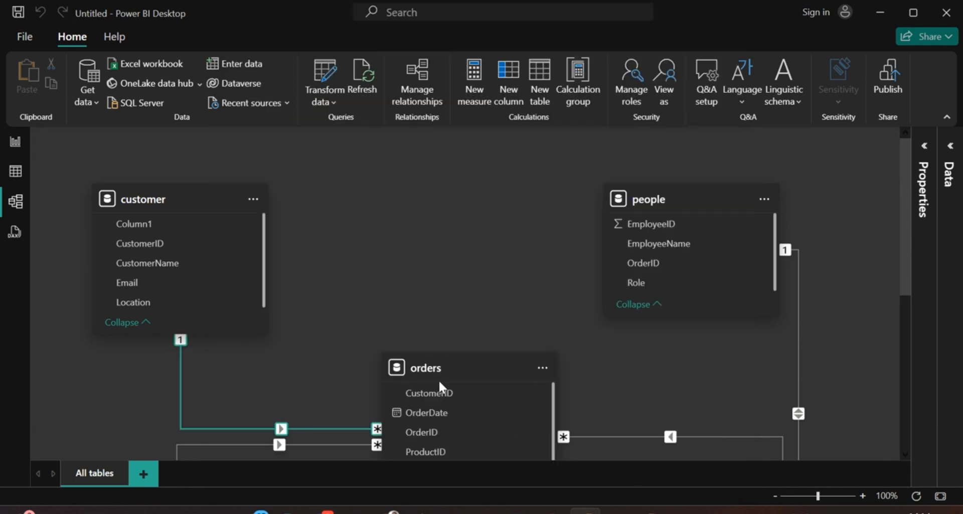
# - Examine the relationship lines linking products to orders and shipping to orders in the model diagram
pyautogui.scroll(-5, 259, 281)
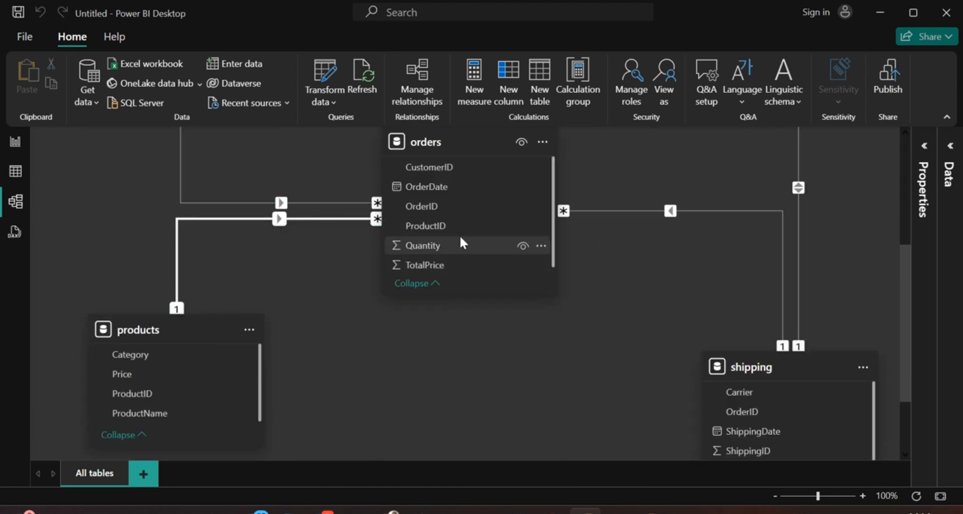
pyautogui.click(279, 219)
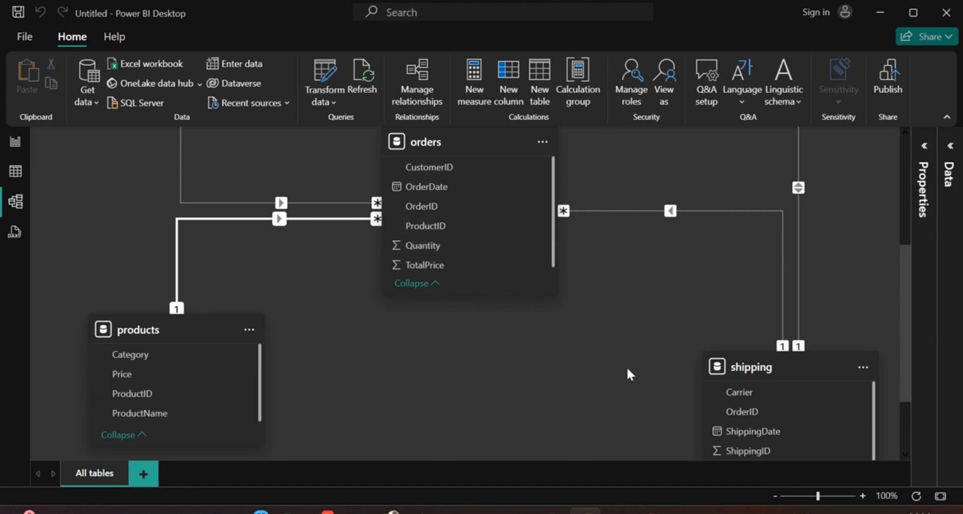
pyautogui.click(692, 210)
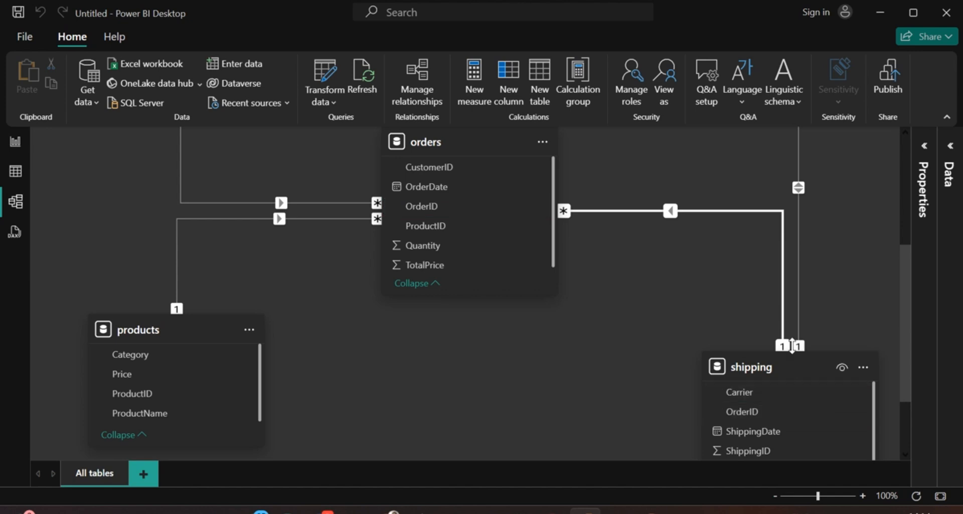
# - Trace the relationship line between the people and shipping cards to examine its OrderID fields, cardinality and filter direction
pyautogui.scroll(5, 792, 345)
pyautogui.scroll(-3, 791, 348)
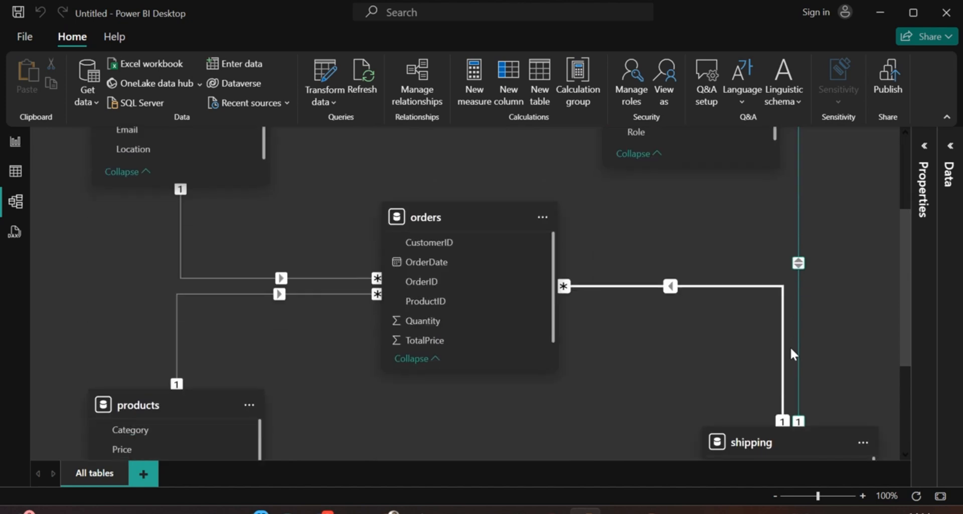
pyautogui.scroll(1, 804, 420)
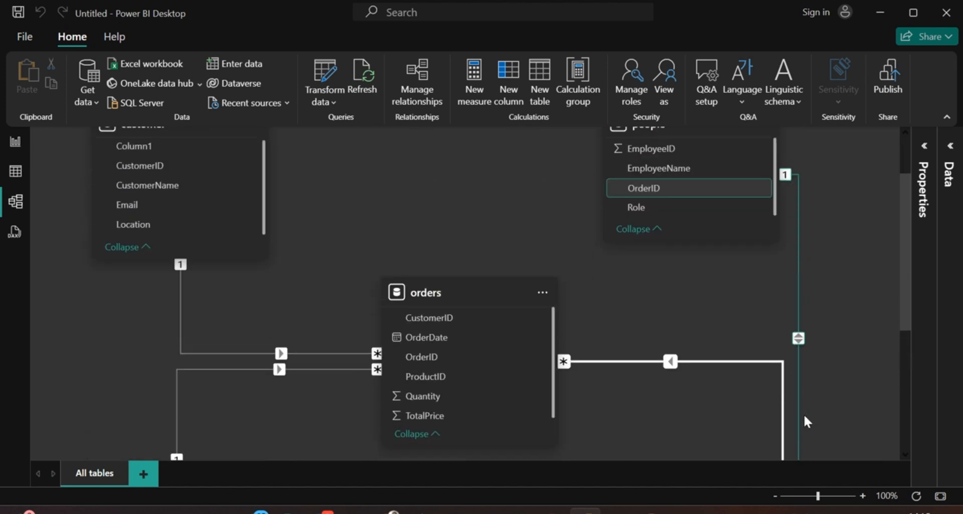
pyautogui.scroll(-2, 804, 417)
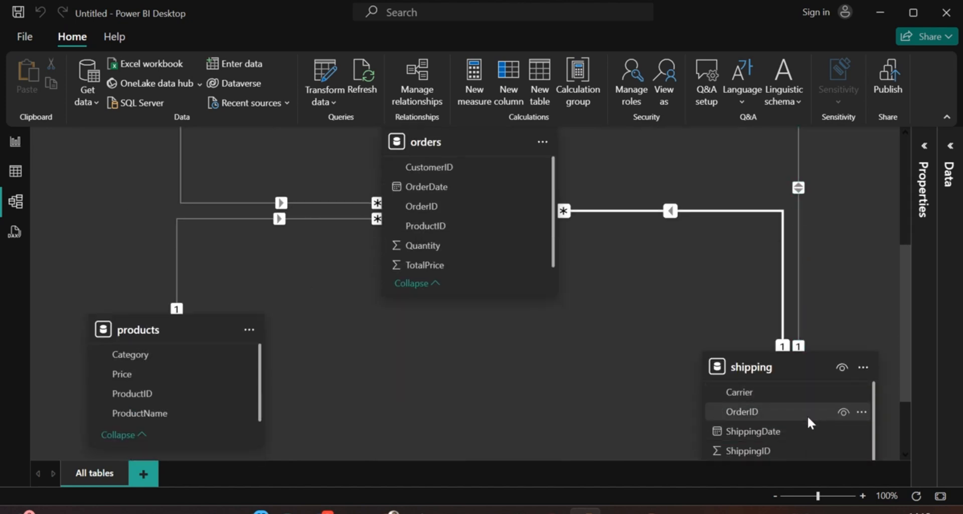
pyautogui.scroll(3, 807, 409)
pyautogui.scroll(-4, 807, 426)
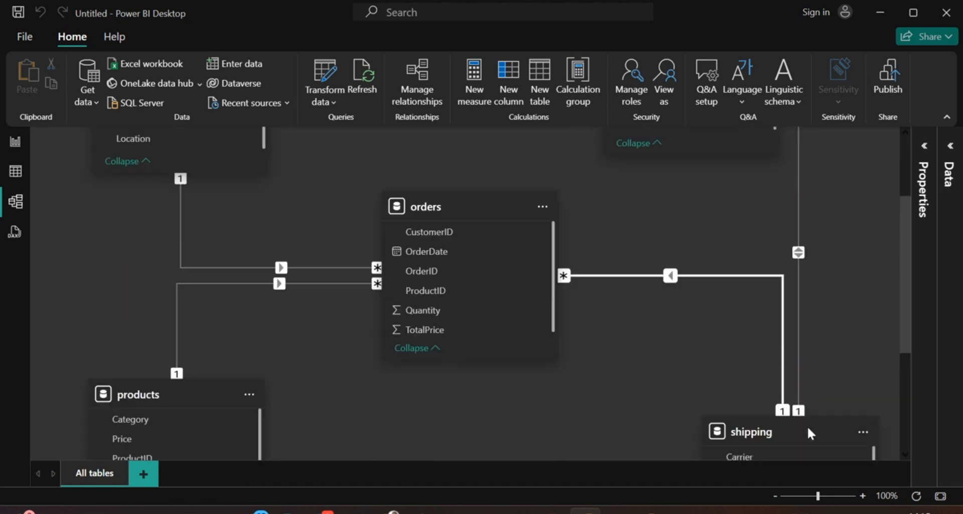
pyautogui.scroll(4, 795, 390)
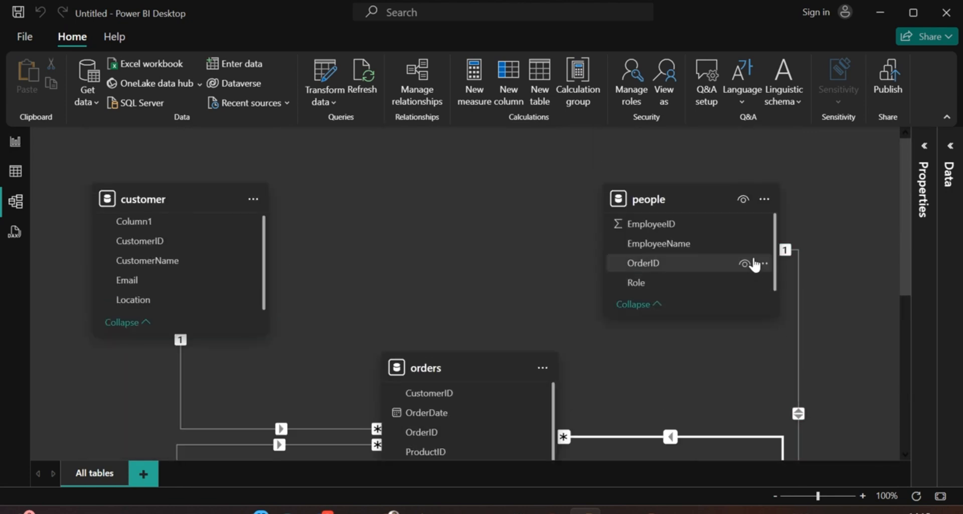
pyautogui.scroll(-1, 822, 371)
pyautogui.scroll(1, 821, 371)
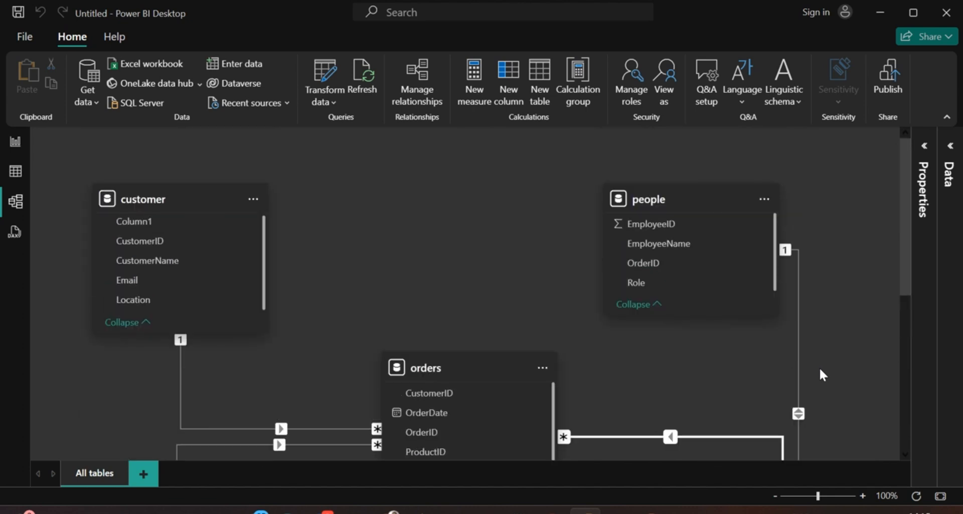
pyautogui.scroll(-2, 821, 374)
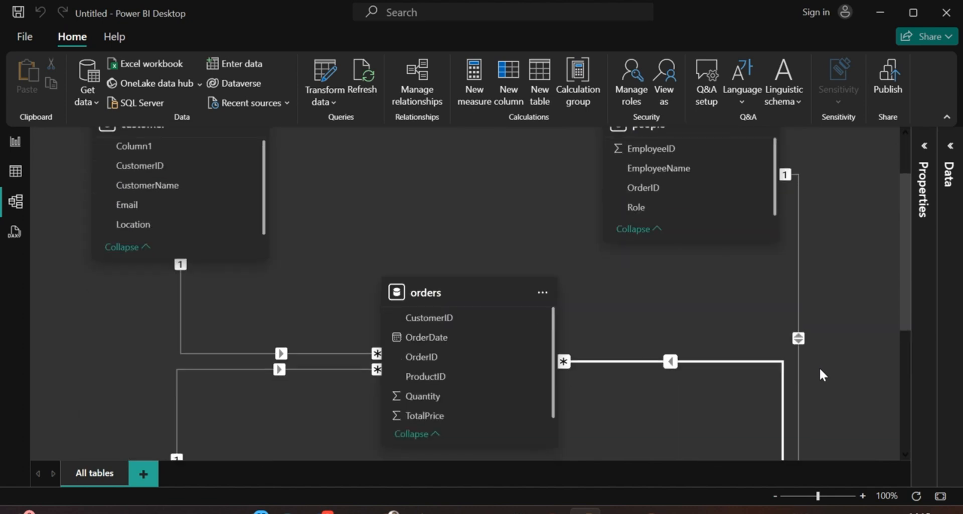
pyautogui.scroll(2, 821, 370)
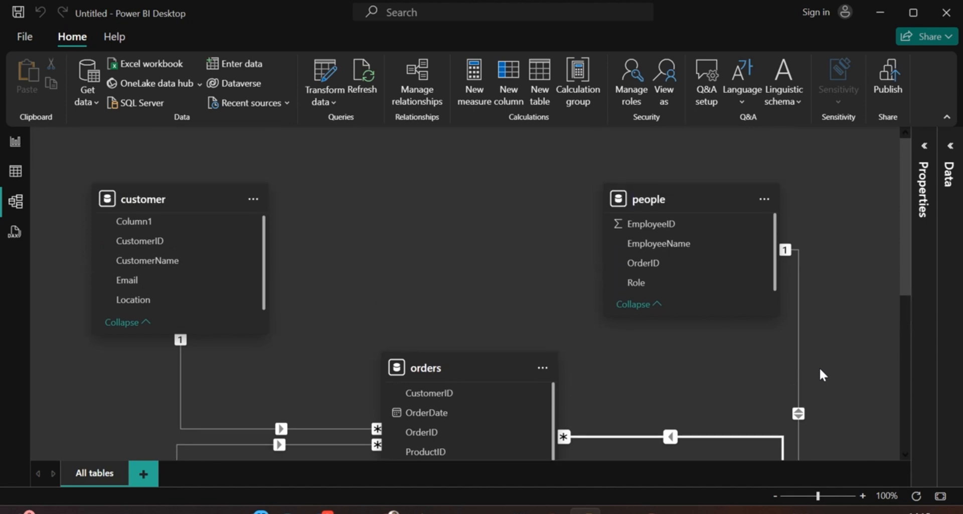
# - Collapse the field list of the people card in the model diagram
pyautogui.click(659, 314)
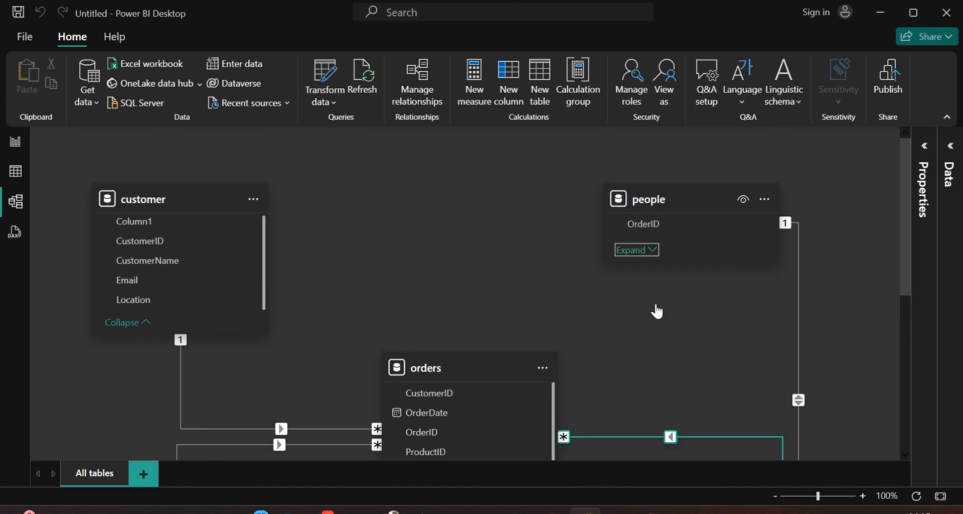
# - Expand the people card's field list and compare its OrderID field with the OrderID field in orders
pyautogui.click(652, 257)
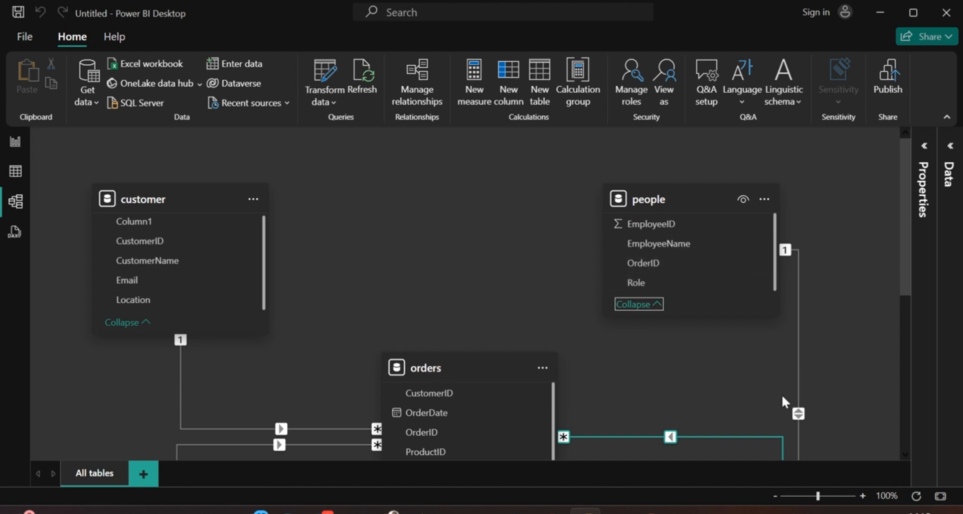
pyautogui.scroll(-3, 808, 408)
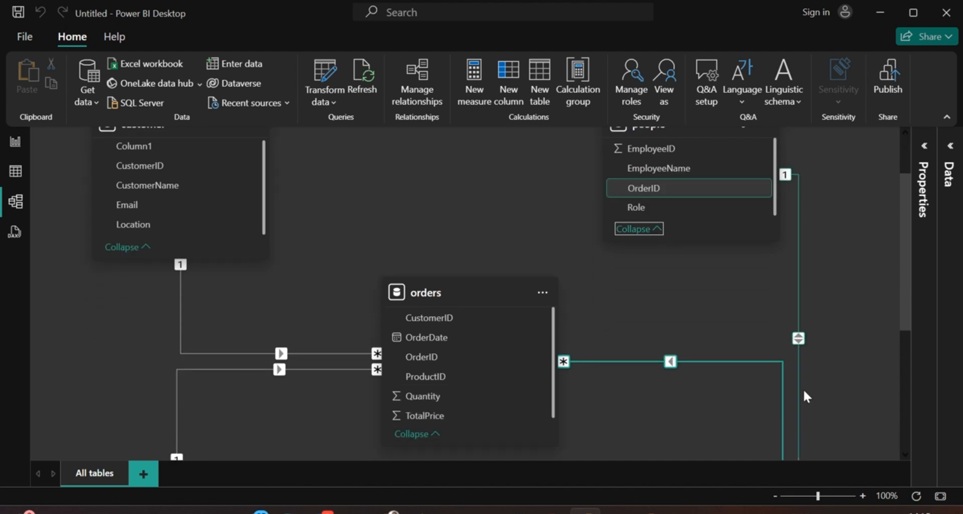
pyautogui.scroll(3, 805, 397)
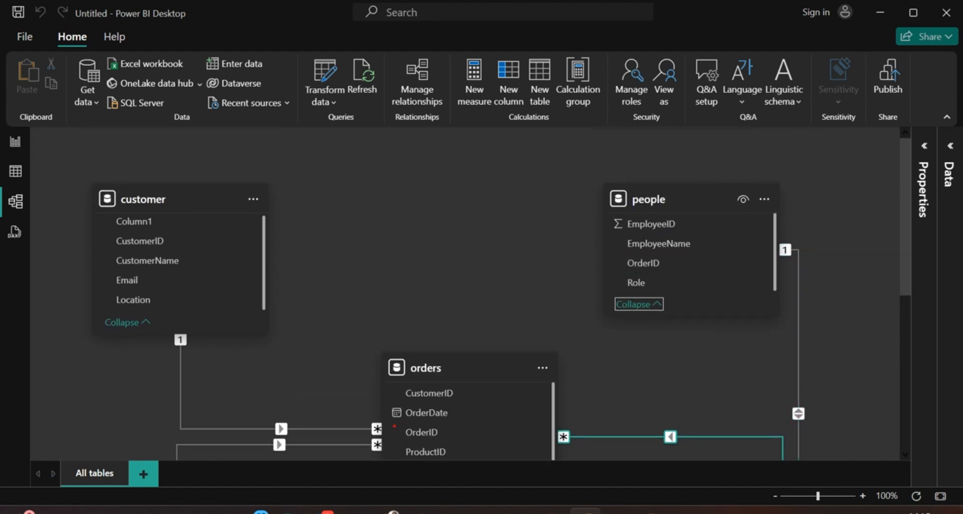
pyautogui.moveTo(394, 426); pyautogui.dragTo(451, 440)
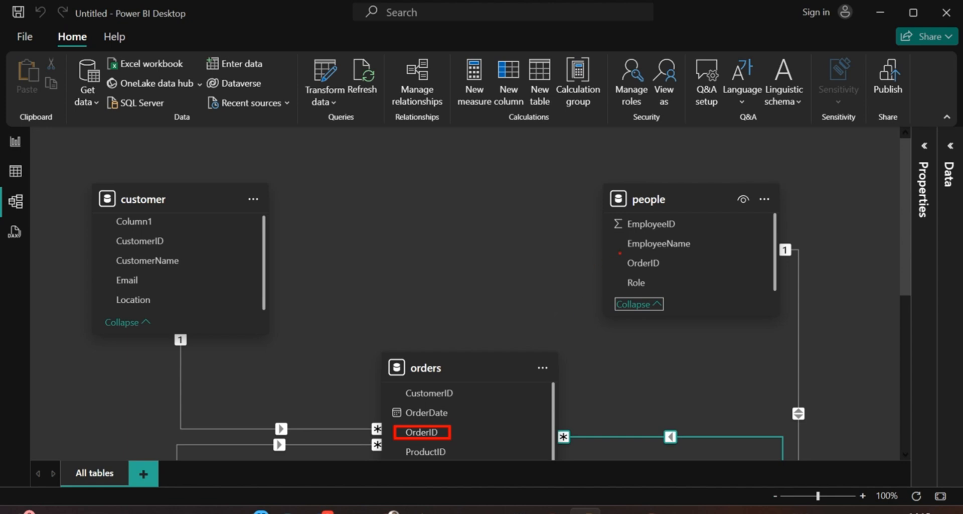
pyautogui.moveTo(620, 252)
pyautogui.mouseDown()
pyautogui.moveTo(627, 266)
pyautogui.moveTo(684, 270)
pyautogui.mouseUp()
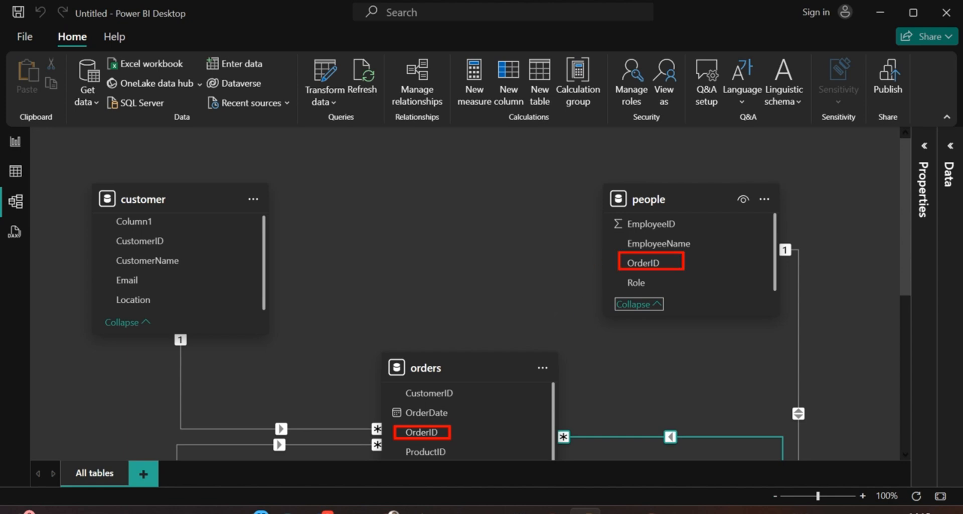
pyautogui.moveTo(628, 259)
pyautogui.mouseDown()
pyautogui.moveTo(581, 402)
pyautogui.moveTo(555, 435)
pyautogui.mouseUp()
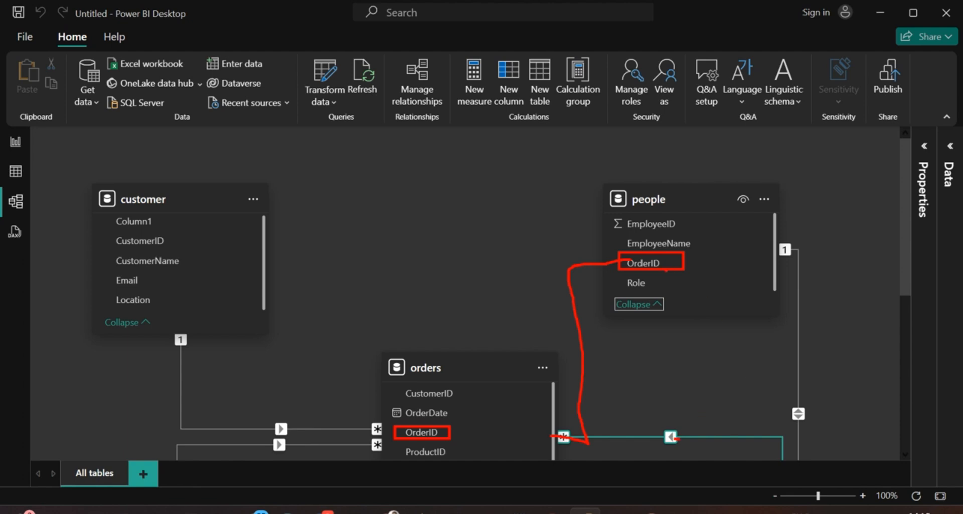
pyautogui.press('Escape')
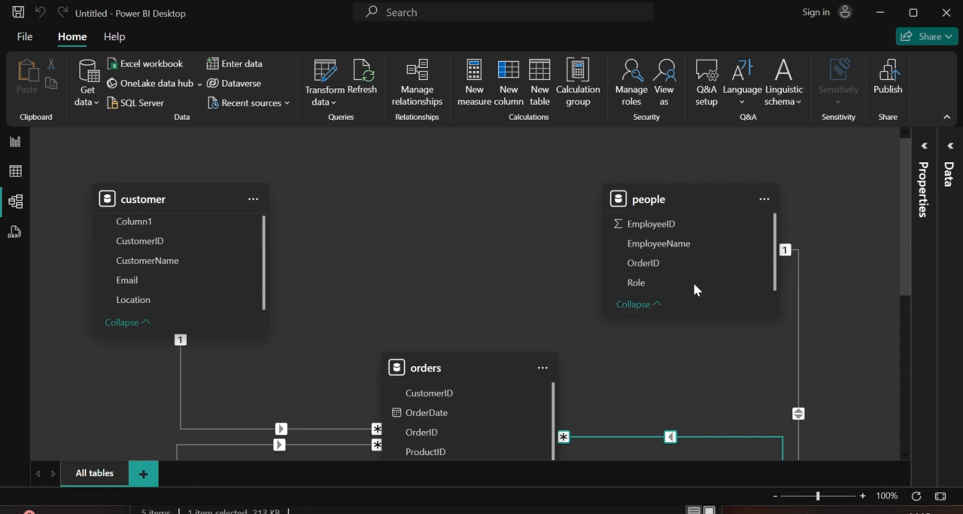
# - Review the settings of the people–shipping relationship on OrderID, and delete that relationship from the model
pyautogui.scroll(-6, 710, 334)
pyautogui.scroll(4, 740, 337)
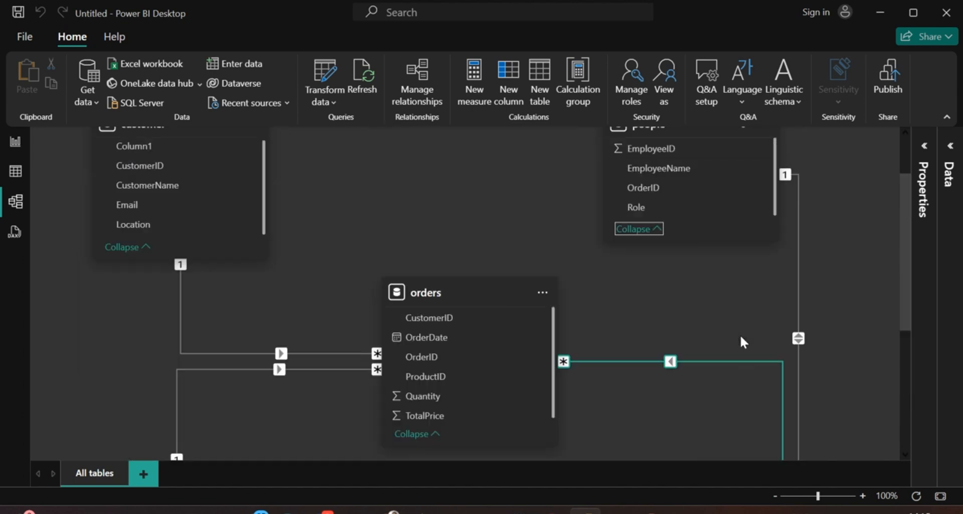
pyautogui.click(799, 345)
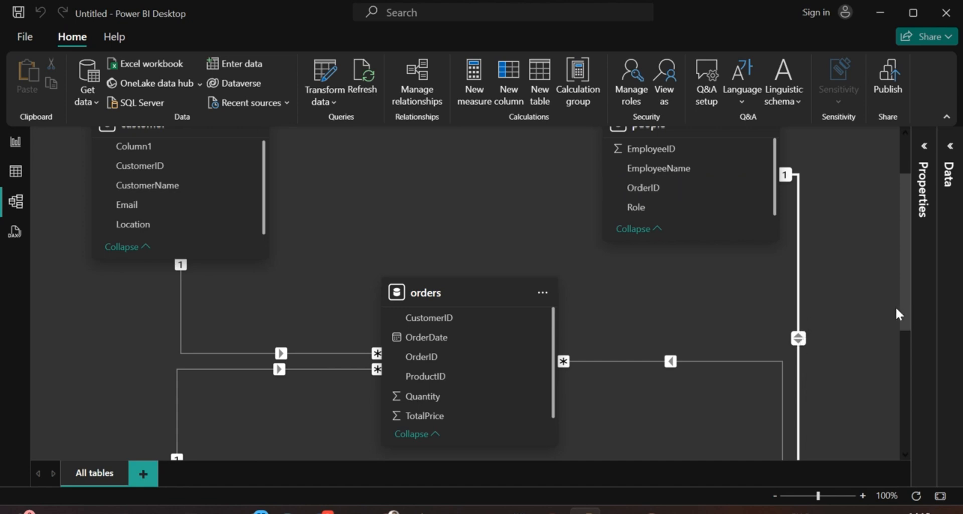
pyautogui.moveTo(903, 311); pyautogui.dragTo(905, 323)
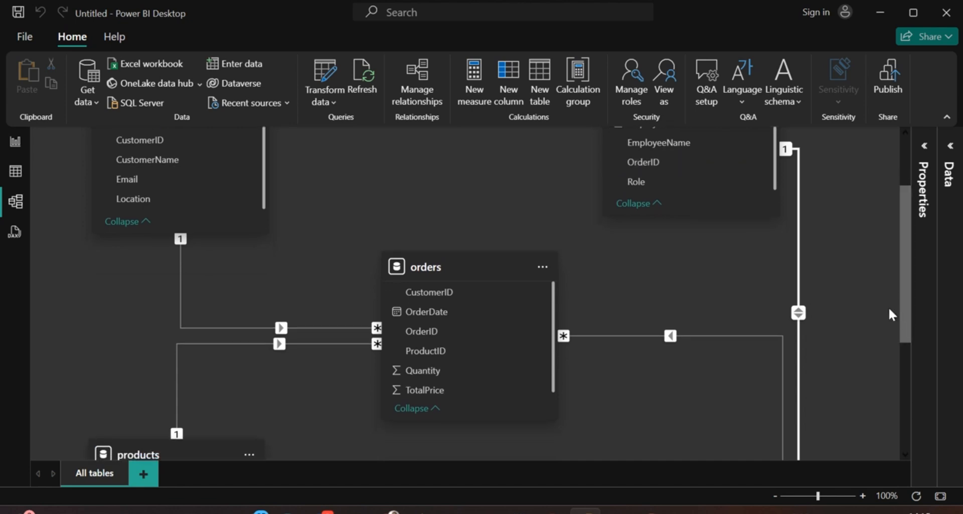
pyautogui.doubleClick(800, 313)
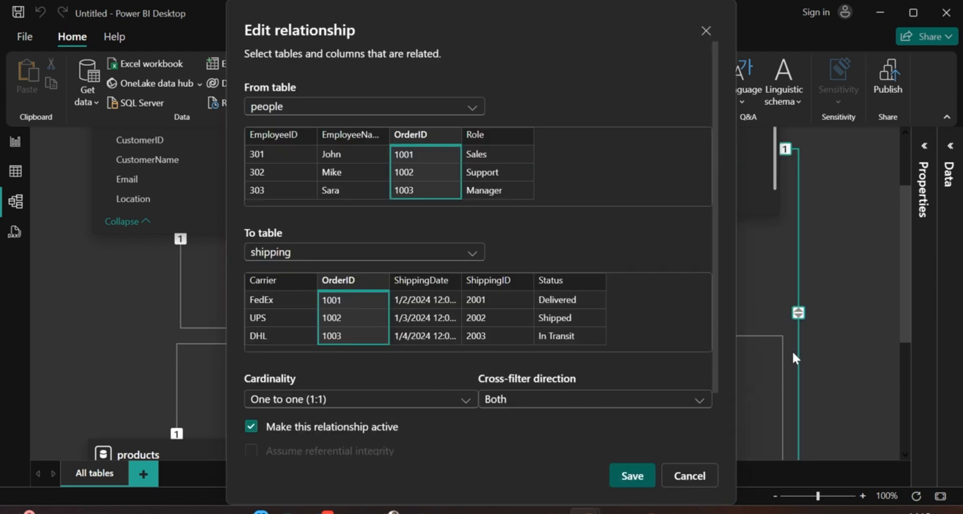
pyautogui.click(704, 30)
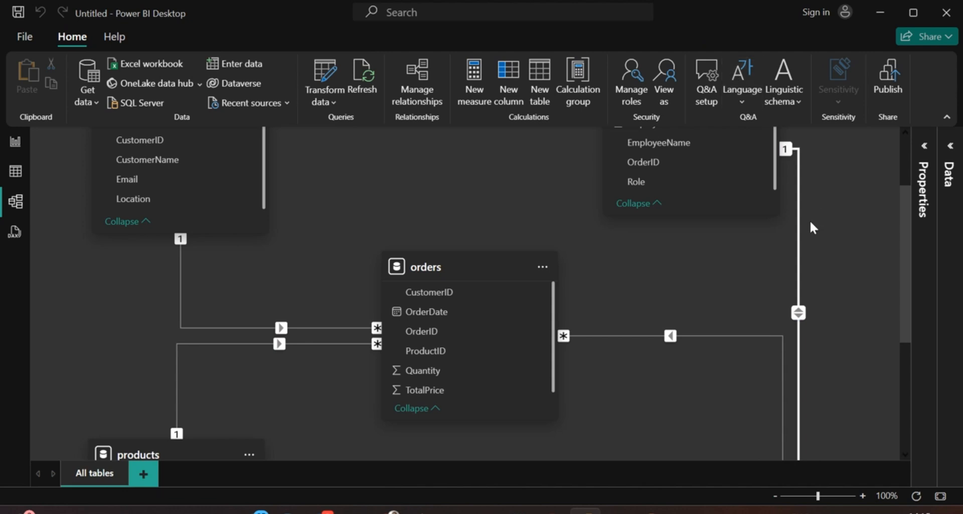
pyautogui.rightClick(800, 312)
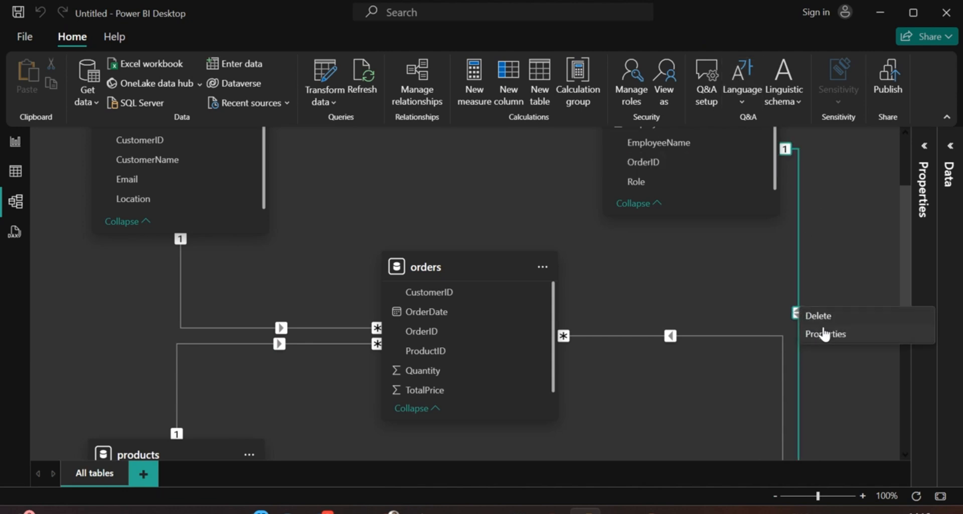
pyautogui.click(828, 317)
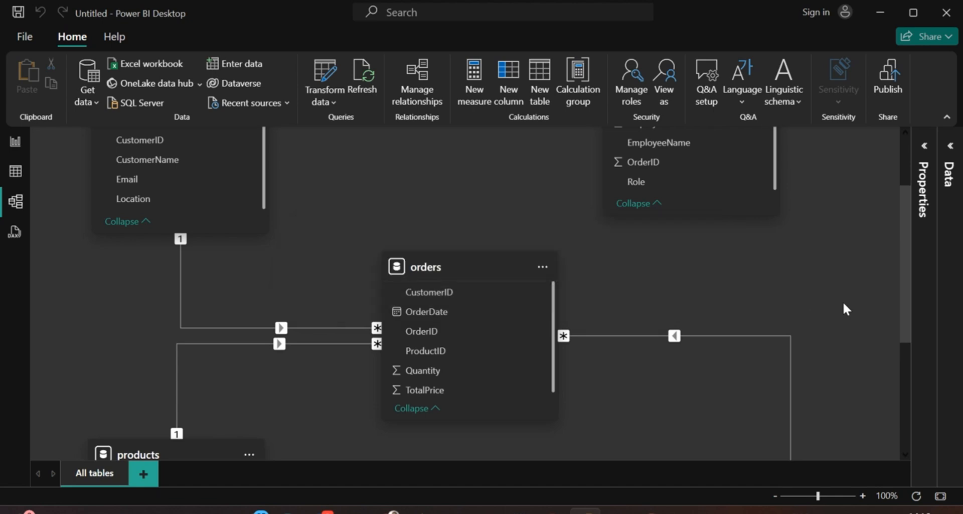
# - Create and save an active many-to-one (*:1) relationship from orders OrderID to people OrderID with Single cross-filter direction
pyautogui.scroll(1, 897, 278)
pyautogui.scroll(2, 897, 273)
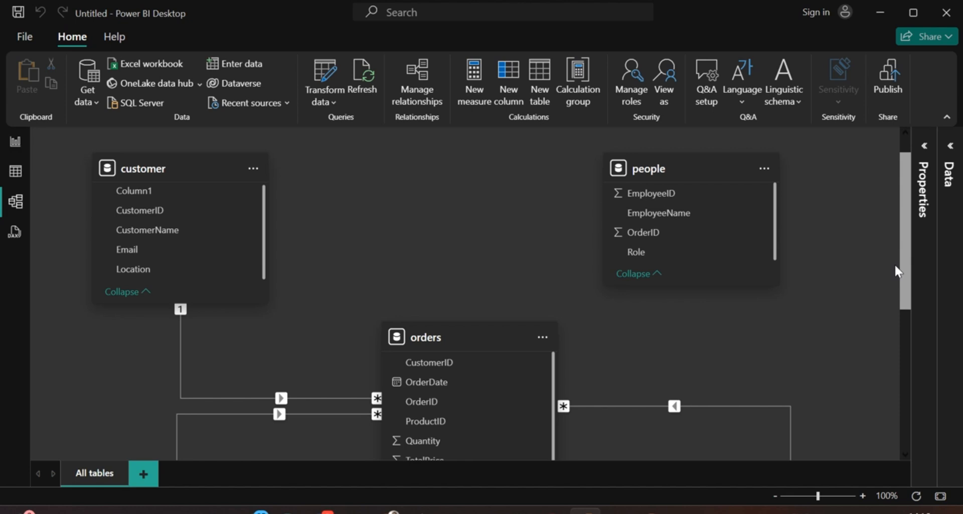
pyautogui.scroll(1, 895, 263)
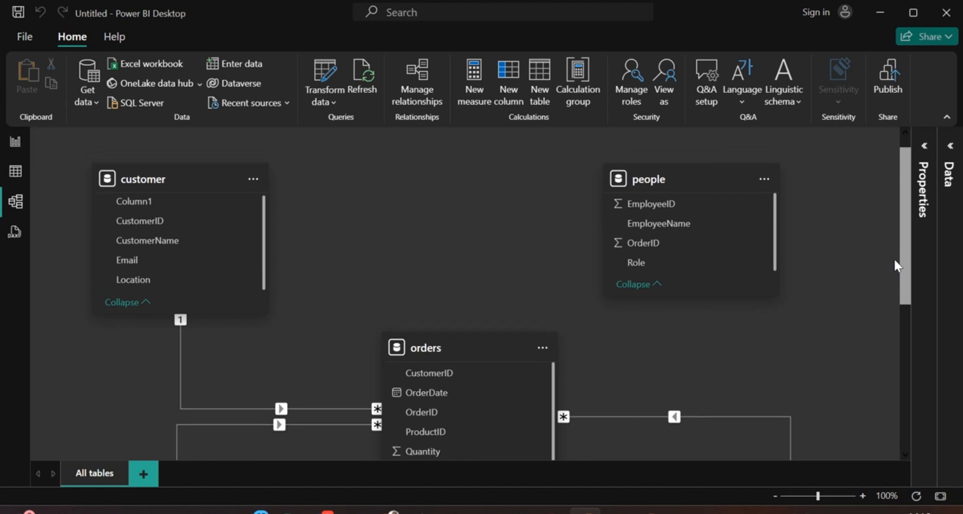
pyautogui.scroll(-2, 895, 266)
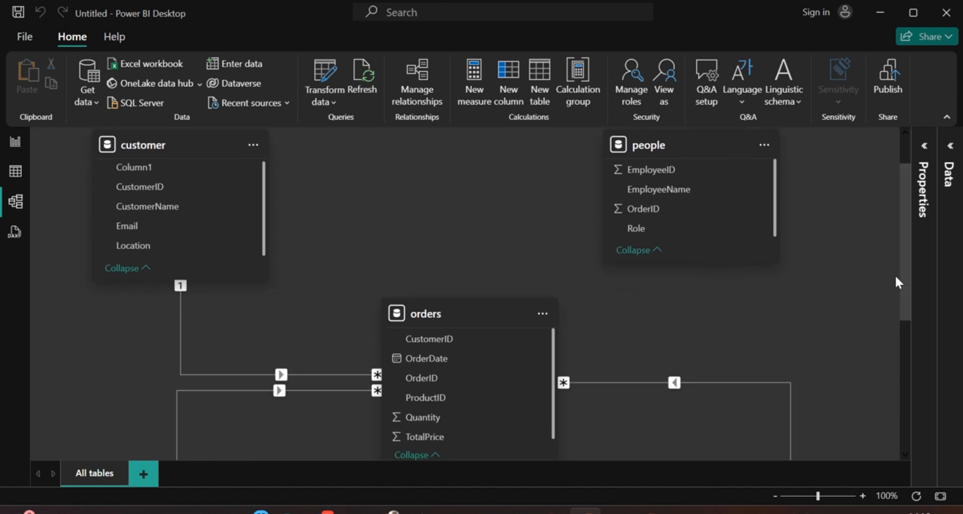
pyautogui.moveTo(445, 376); pyautogui.dragTo(667, 211)
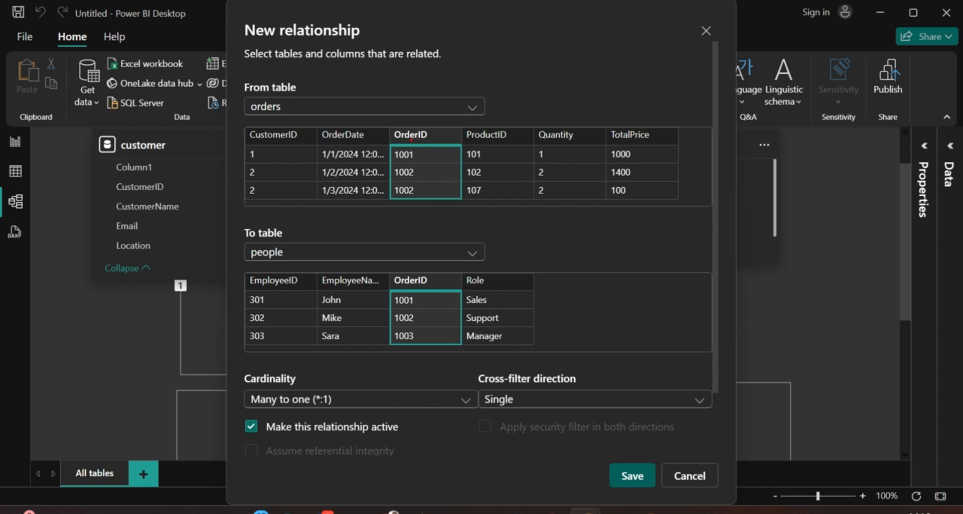
pyautogui.moveTo(385, 127)
pyautogui.mouseDown()
pyautogui.moveTo(460, 188)
pyautogui.moveTo(462, 202)
pyautogui.mouseUp()
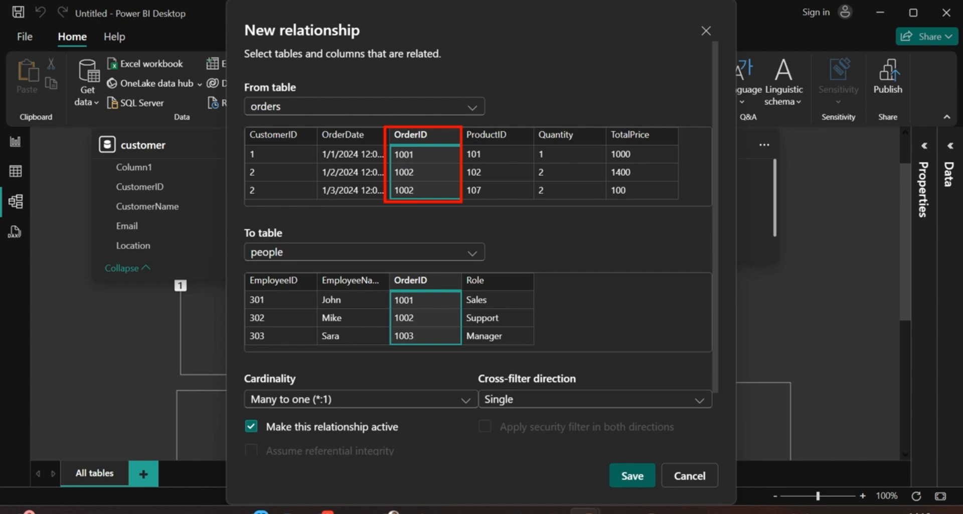
pyautogui.moveTo(385, 274)
pyautogui.mouseDown()
pyautogui.moveTo(445, 329)
pyautogui.moveTo(450, 350)
pyautogui.mouseUp()
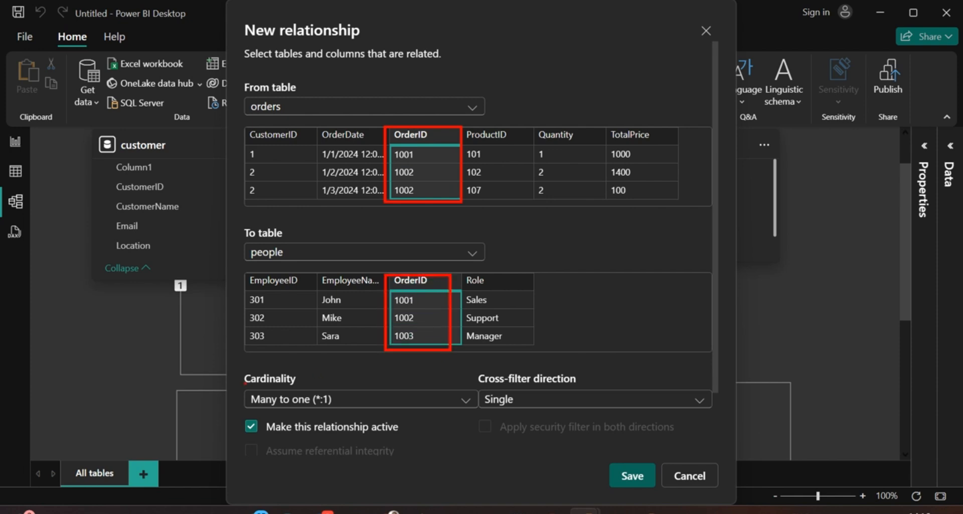
pyautogui.moveTo(233, 371); pyautogui.dragTo(371, 418)
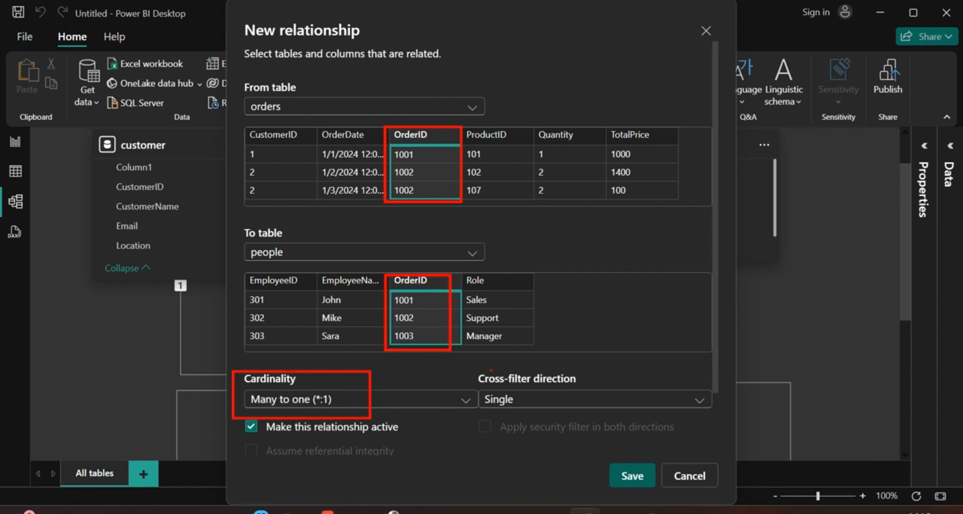
pyautogui.moveTo(473, 360)
pyautogui.mouseDown()
pyautogui.moveTo(566, 411)
pyautogui.moveTo(701, 411)
pyautogui.mouseUp()
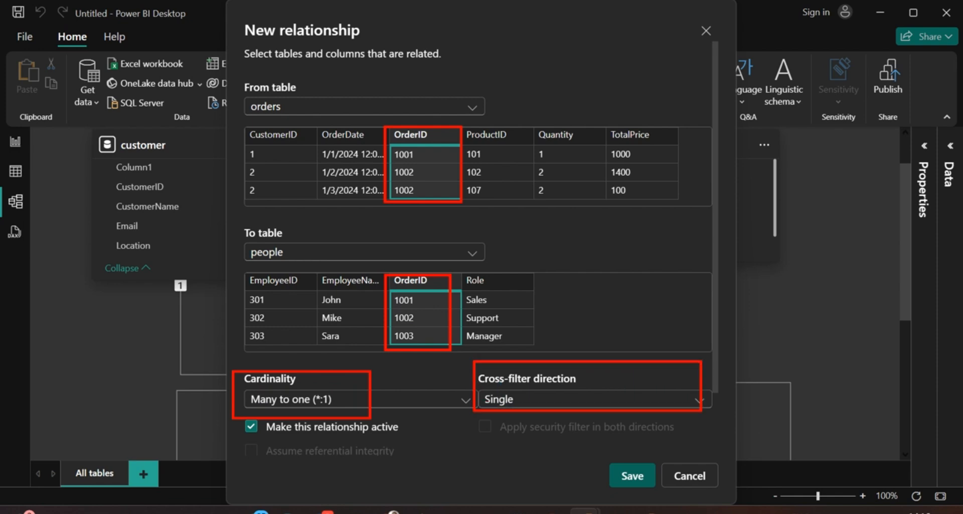
pyautogui.click(626, 474)
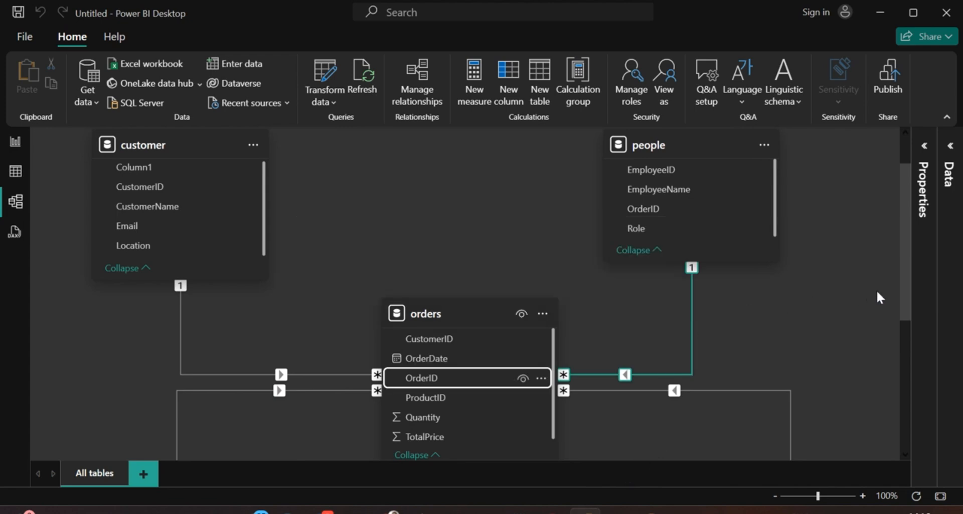
# - Trace the relationship lines linking people and shipping to orders in the model diagram
pyautogui.moveTo(906, 297); pyautogui.dragTo(899, 331)
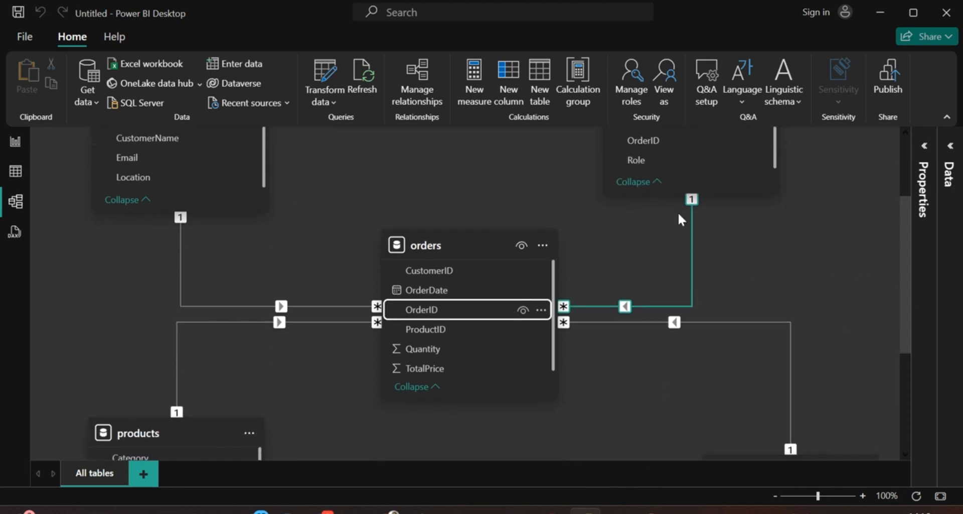
pyautogui.click(643, 323)
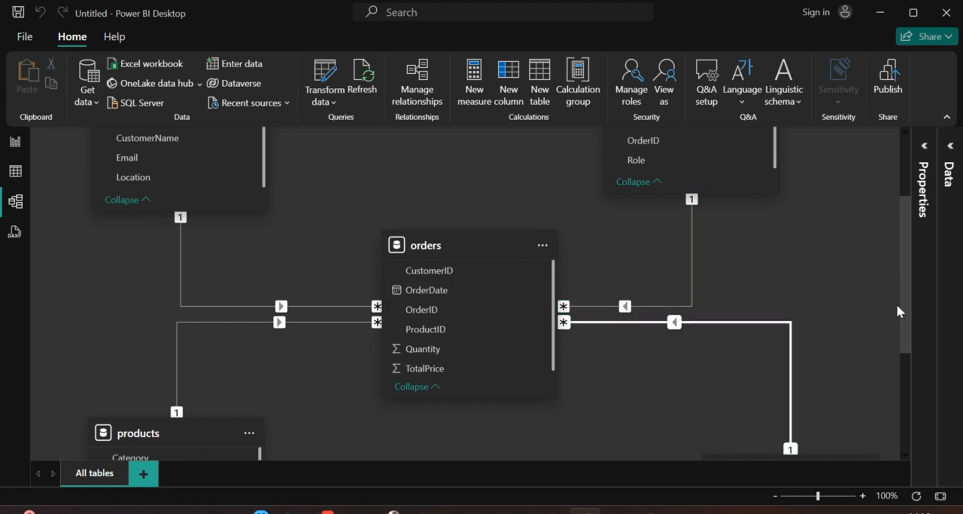
pyautogui.moveTo(904, 312)
pyautogui.mouseDown()
pyautogui.moveTo(899, 302)
pyautogui.moveTo(898, 319)
pyautogui.mouseUp()
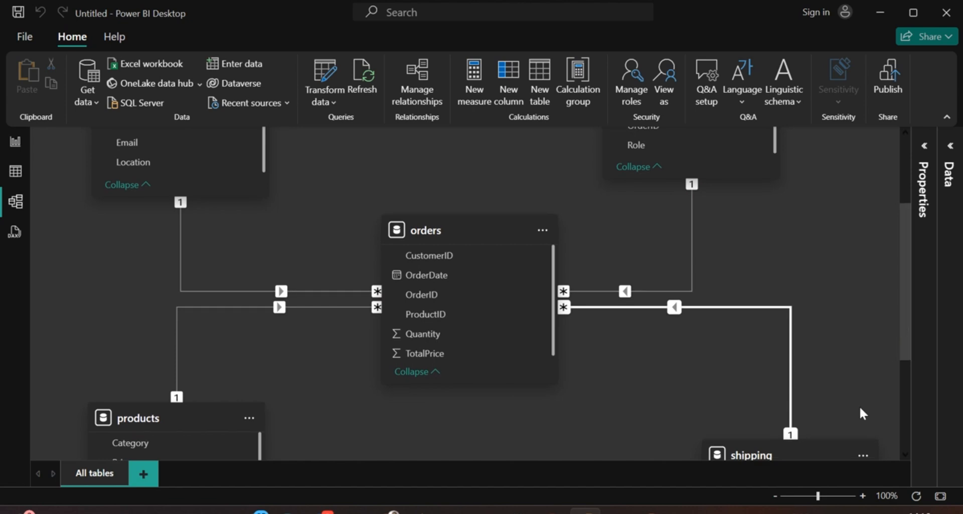
pyautogui.moveTo(816, 496); pyautogui.dragTo(808, 496)
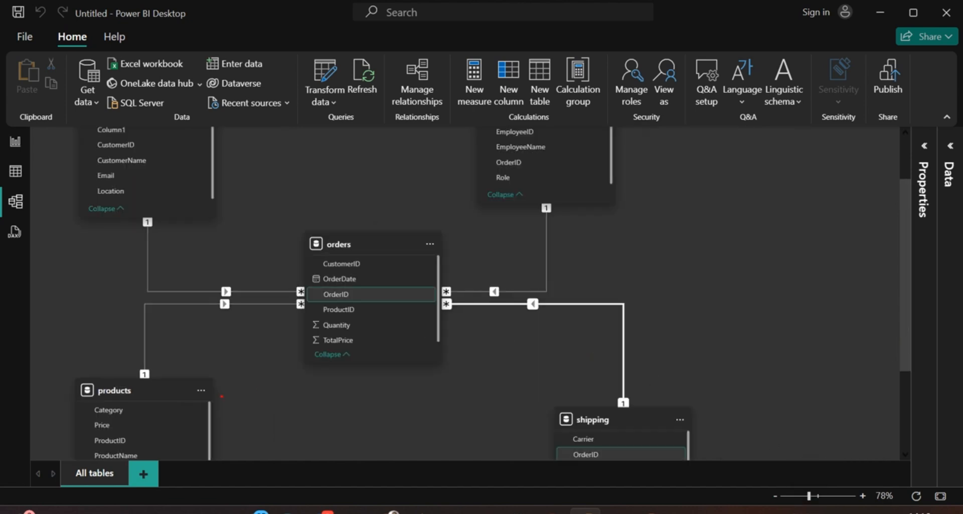
# - Examine the star schema layout with orders as the fact table and customer, people, products and shipping as dimension tables
pyautogui.moveTo(161, 434)
pyautogui.mouseDown()
pyautogui.moveTo(436, 234)
pyautogui.moveTo(539, 189)
pyautogui.moveTo(610, 449)
pyautogui.moveTo(135, 150)
pyautogui.moveTo(644, 187)
pyautogui.moveTo(217, 429)
pyautogui.moveTo(164, 435)
pyautogui.mouseUp()
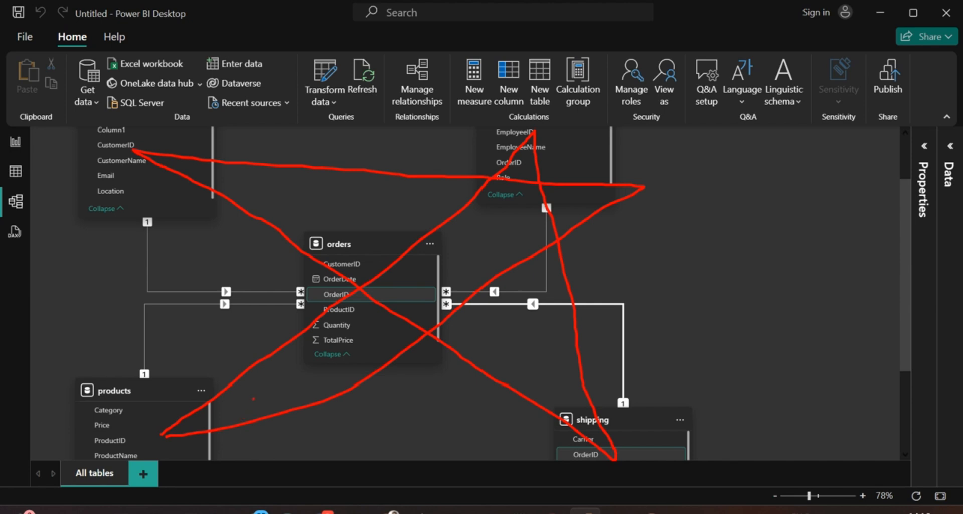
pyautogui.press('Escape')
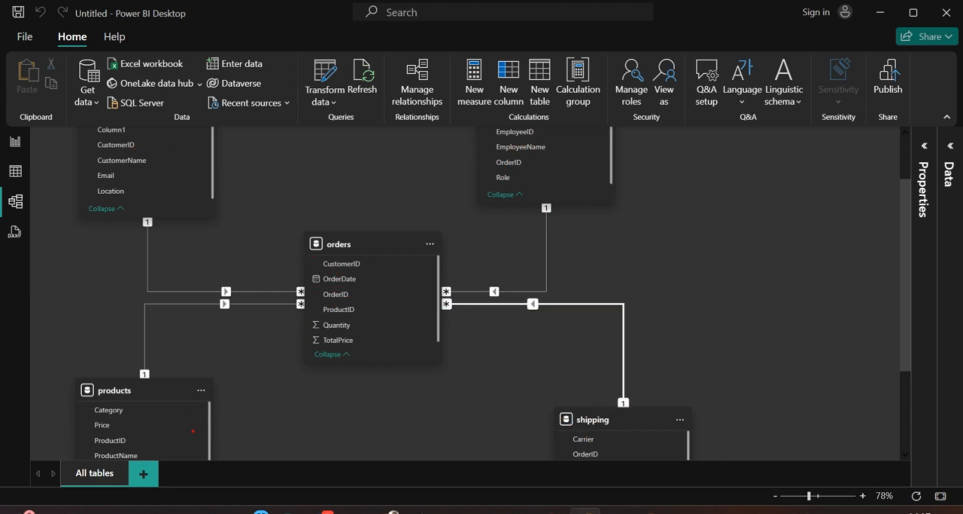
pyautogui.moveTo(193, 431)
pyautogui.mouseDown()
pyautogui.moveTo(364, 99)
pyautogui.moveTo(447, 303)
pyautogui.moveTo(577, 466)
pyautogui.moveTo(409, 352)
pyautogui.moveTo(165, 159)
pyautogui.moveTo(594, 184)
pyautogui.moveTo(152, 444)
pyautogui.mouseUp()
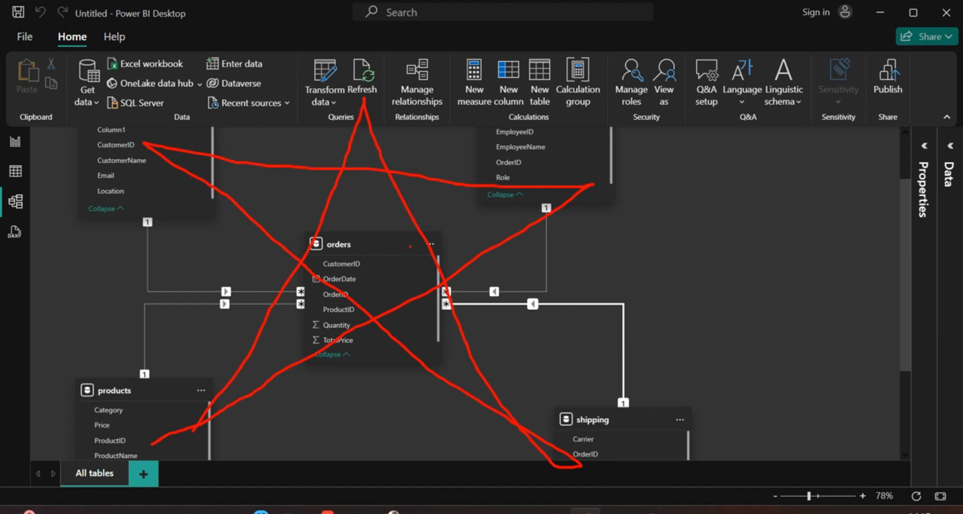
pyautogui.moveTo(411, 246)
pyautogui.mouseDown()
pyautogui.moveTo(355, 212)
pyautogui.moveTo(307, 354)
pyautogui.moveTo(433, 273)
pyautogui.moveTo(406, 239)
pyautogui.mouseUp()
pyautogui.moveTo(408, 273); pyautogui.dragTo(518, 271)
pyautogui.moveTo(535, 221)
pyautogui.mouseDown()
pyautogui.moveTo(553, 306)
pyautogui.moveTo(606, 274)
pyautogui.moveTo(631, 282)
pyautogui.moveTo(647, 254)
pyautogui.mouseUp()
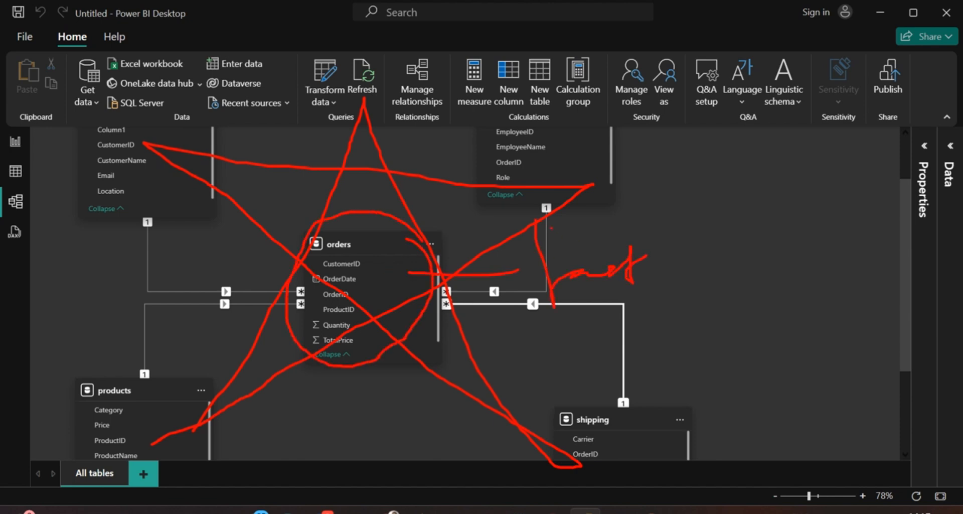
pyautogui.moveTo(538, 215); pyautogui.dragTo(551, 210)
pyautogui.moveTo(667, 450); pyautogui.dragTo(709, 362)
pyautogui.moveTo(734, 369)
pyautogui.mouseDown()
pyautogui.moveTo(738, 315)
pyautogui.moveTo(777, 332)
pyautogui.moveTo(788, 361)
pyautogui.moveTo(818, 329)
pyautogui.moveTo(849, 336)
pyautogui.moveTo(888, 317)
pyautogui.mouseUp()
pyautogui.moveTo(74, 399); pyautogui.dragTo(83, 430)
pyautogui.moveTo(77, 390); pyautogui.dragTo(112, 414)
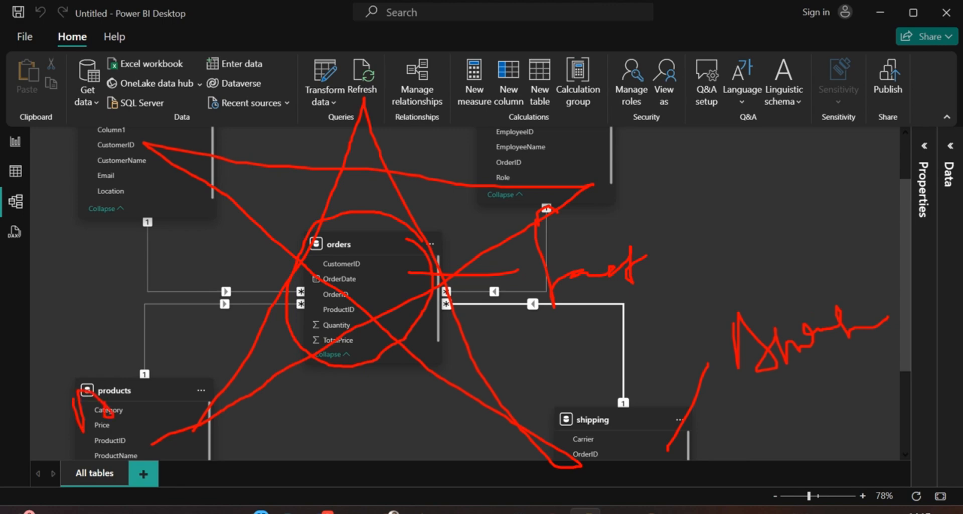
pyautogui.moveTo(105, 373); pyautogui.dragTo(105, 409)
pyautogui.moveTo(116, 155); pyautogui.dragTo(120, 183)
pyautogui.moveTo(515, 143)
pyautogui.mouseDown()
pyautogui.moveTo(509, 185)
pyautogui.moveTo(524, 193)
pyautogui.mouseUp()
pyautogui.moveTo(608, 422); pyautogui.dragTo(607, 472)
pyautogui.moveTo(623, 427); pyautogui.dragTo(613, 473)
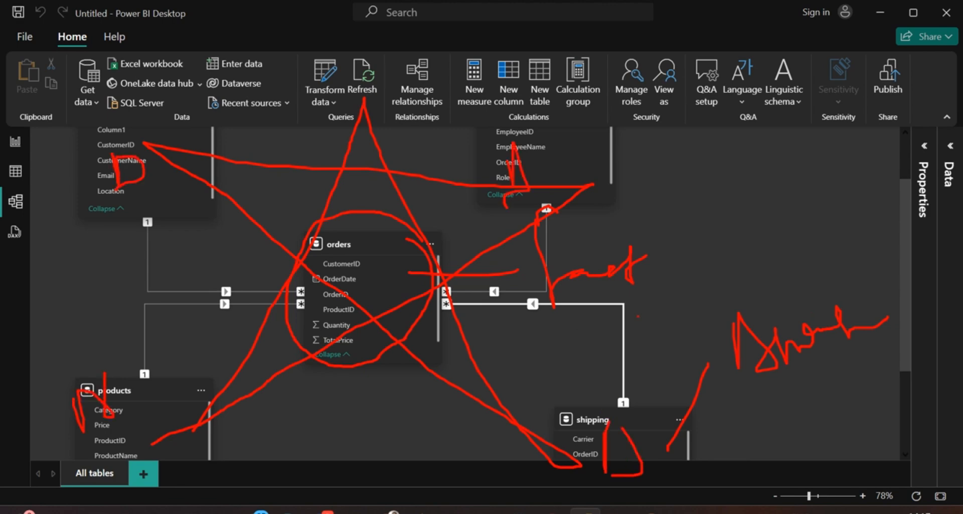
pyautogui.hotkey('ctrl', '1')
pyautogui.press('Escape')
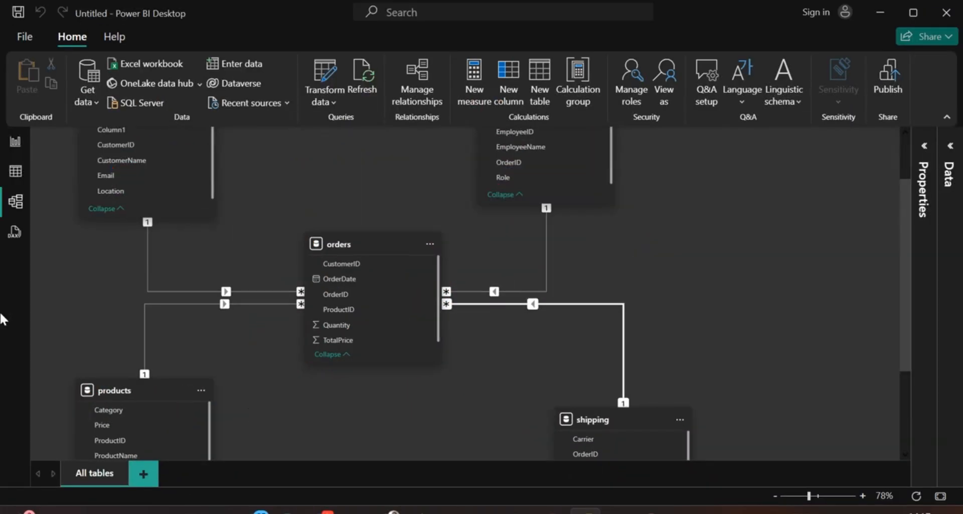
# - Switch from the model diagram to the report canvas
pyautogui.click(15, 141)
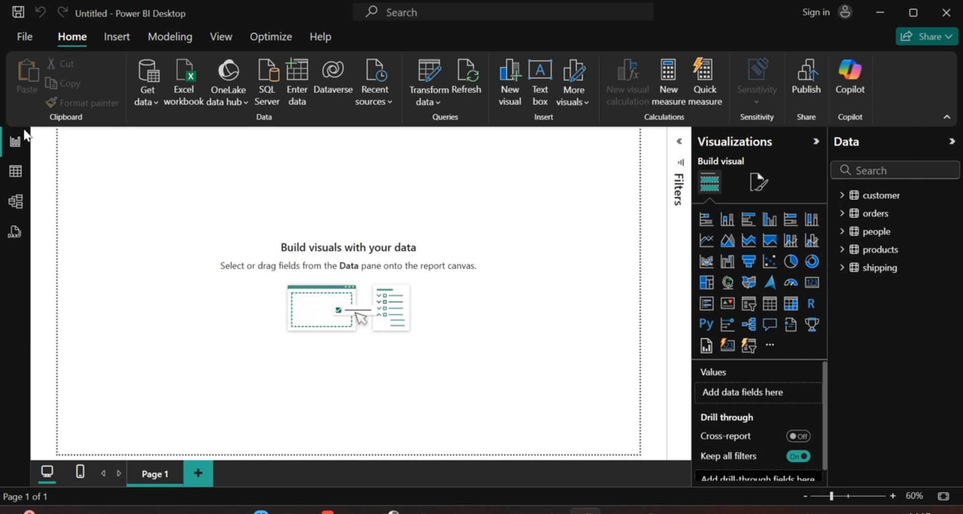
# - Delete the relationship between orders and people in the model diagram
pyautogui.click(14, 202)
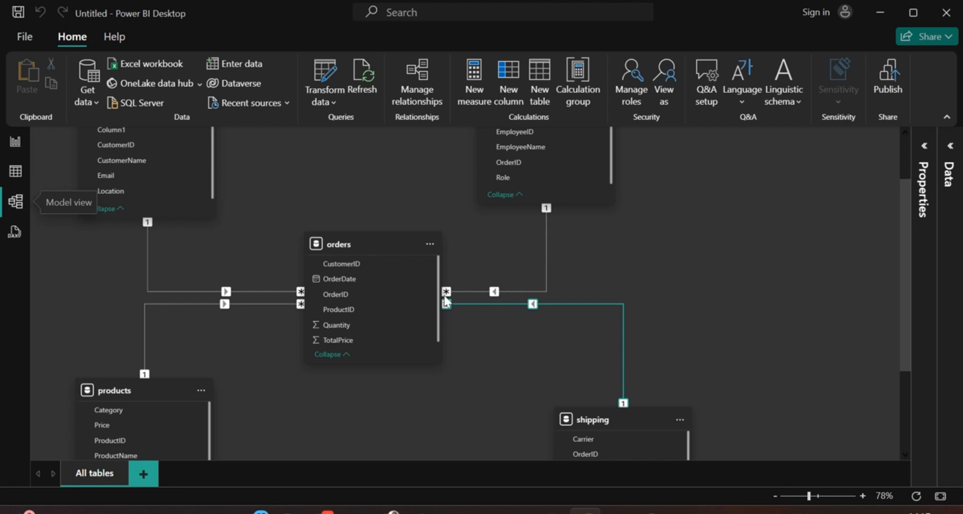
pyautogui.click(534, 291)
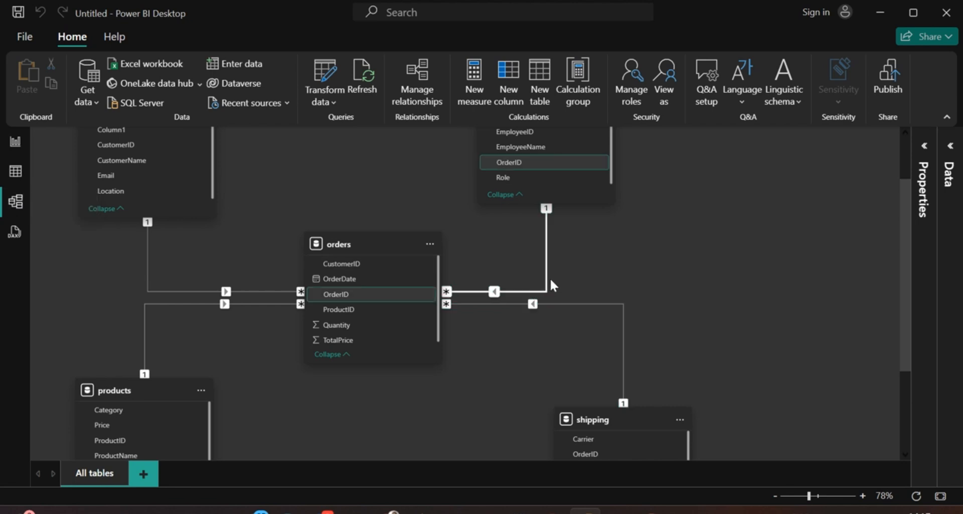
pyautogui.rightClick(547, 276)
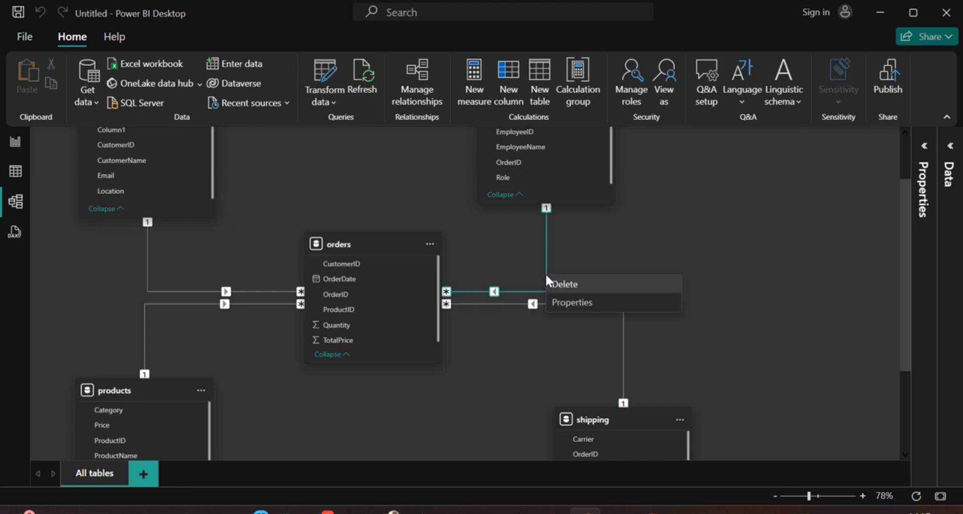
pyautogui.click(586, 284)
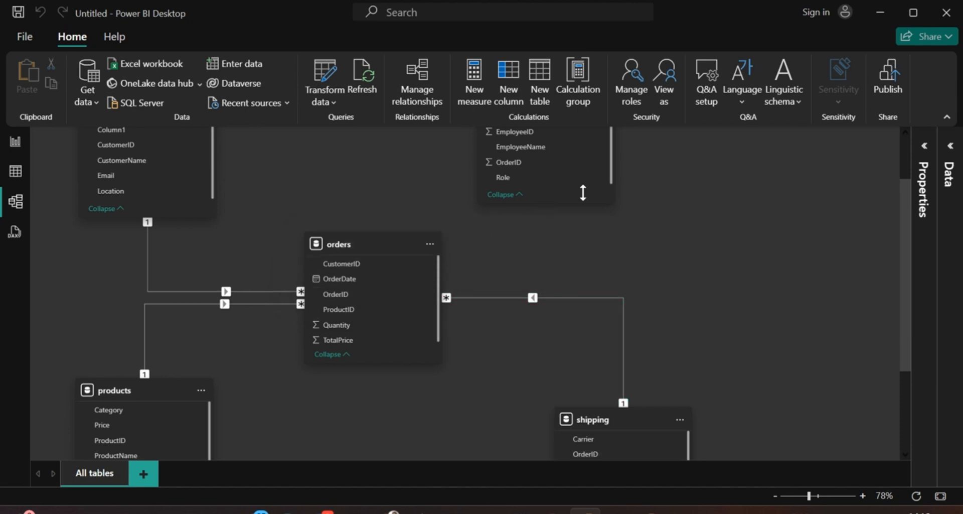
# - Move the people table farther from orders, toward the outer side of the model diagram
pyautogui.moveTo(560, 193); pyautogui.dragTo(627, 245)
pyautogui.scroll(3, 604, 171)
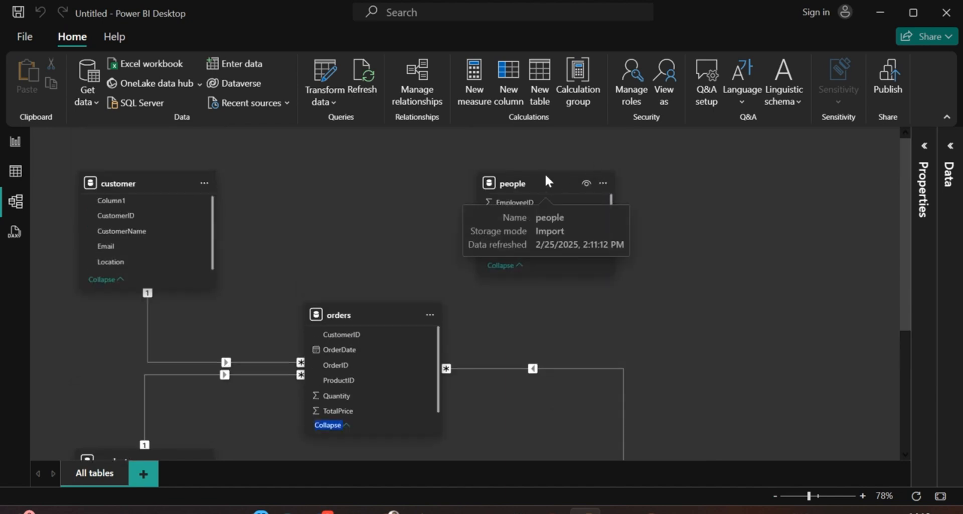
pyautogui.moveTo(545, 183); pyautogui.dragTo(676, 185)
# - Try to build an enlarged table visual on the report canvas from orders OrderID and people EmployeeName
pyautogui.click(16, 142)
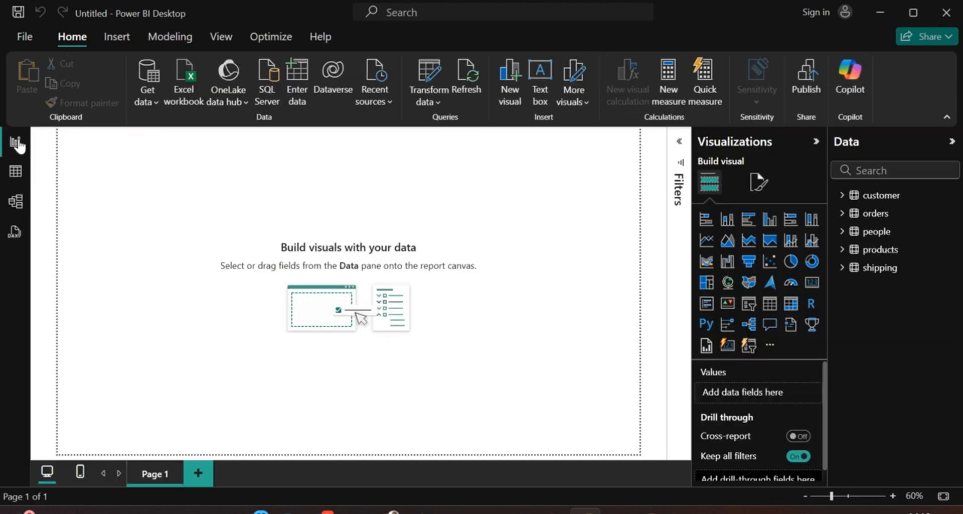
pyautogui.click(842, 197)
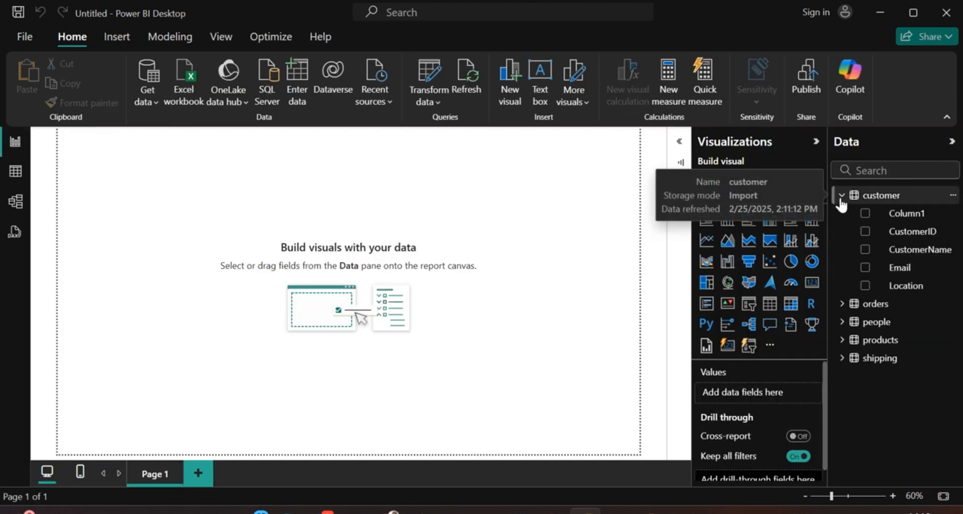
pyautogui.click(842, 197)
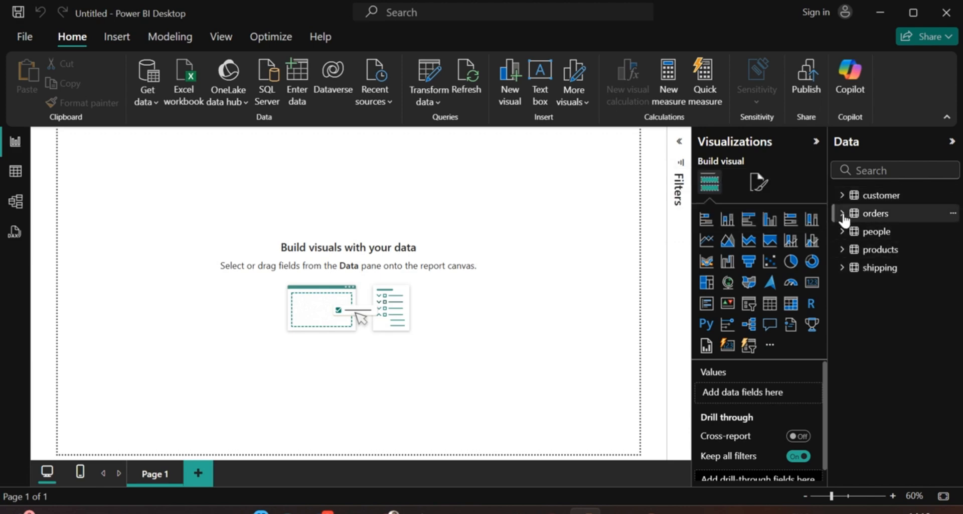
pyautogui.click(843, 215)
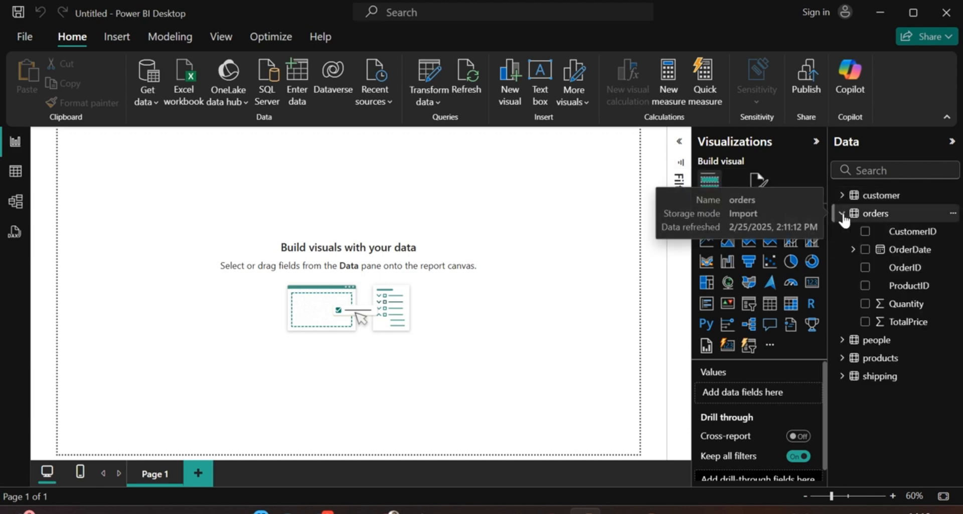
pyautogui.click(865, 270)
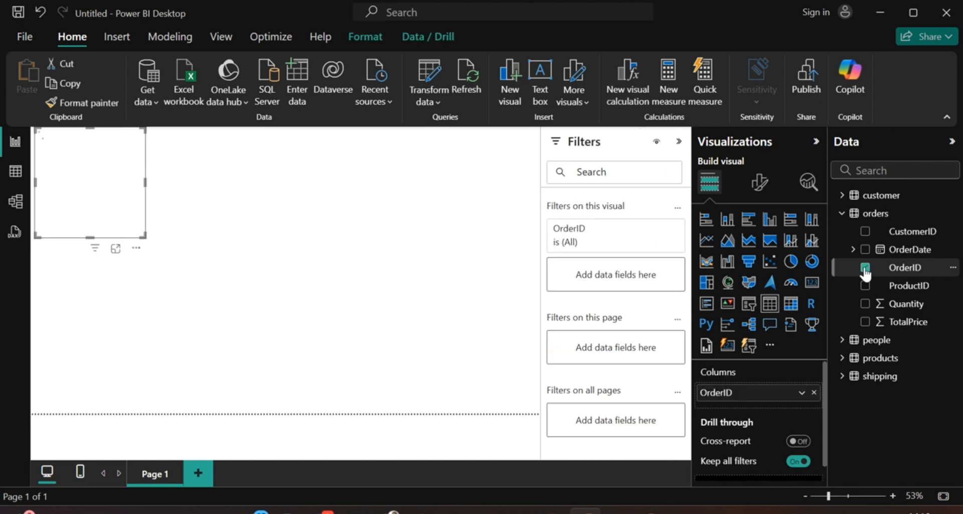
pyautogui.click(843, 343)
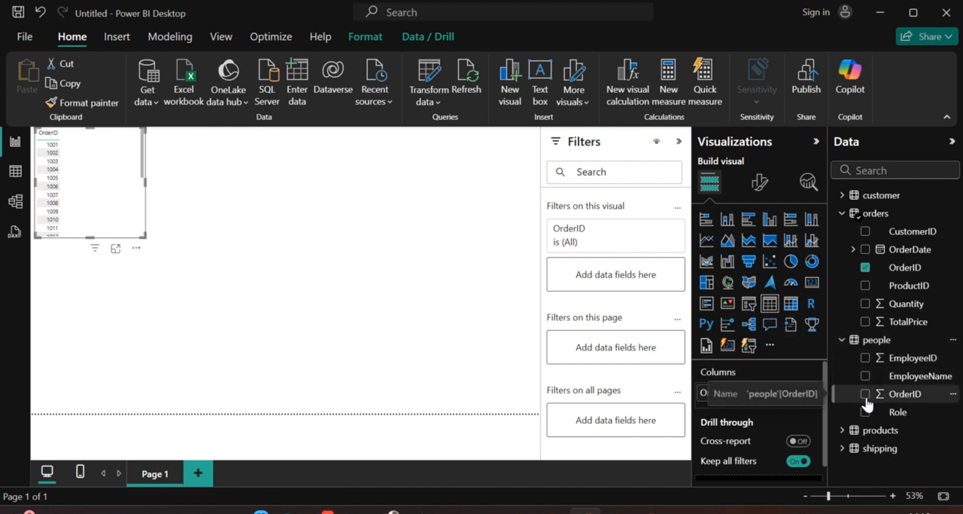
pyautogui.click(865, 376)
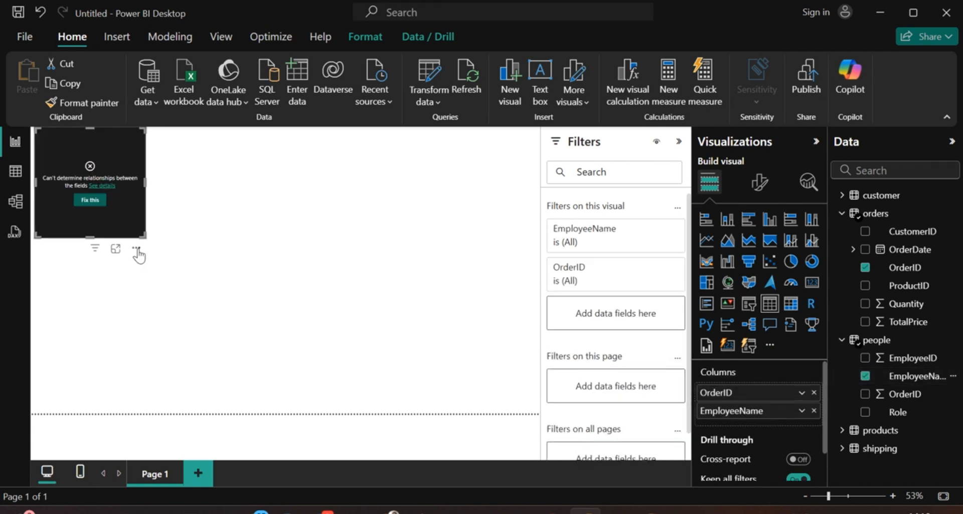
pyautogui.moveTo(140, 251); pyautogui.dragTo(387, 380)
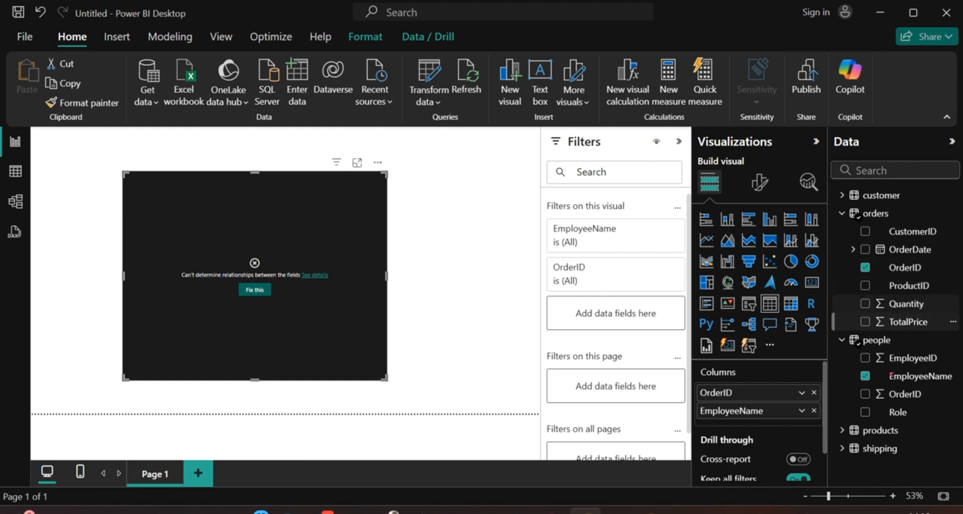
pyautogui.moveTo(885, 366)
pyautogui.mouseDown()
pyautogui.moveTo(912, 394)
pyautogui.moveTo(962, 390)
pyautogui.mouseUp()
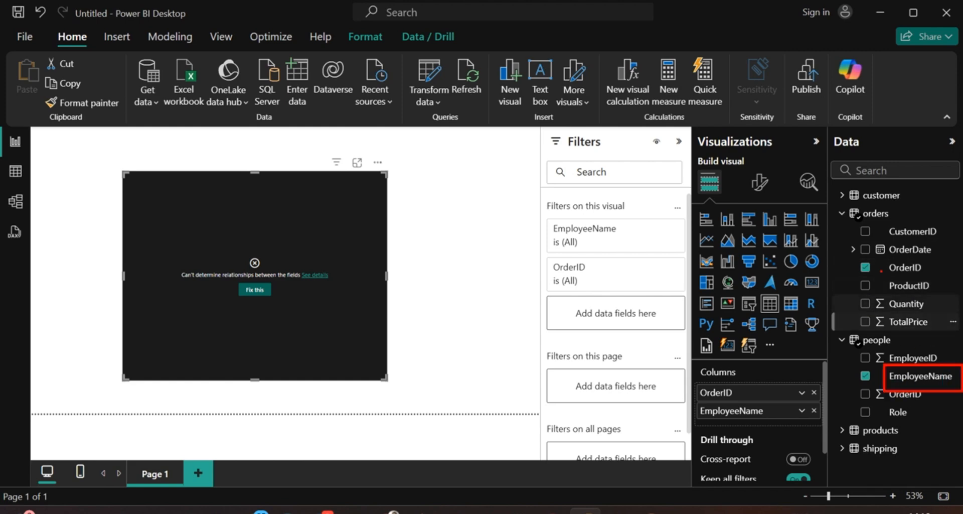
pyautogui.moveTo(881, 255); pyautogui.dragTo(931, 277)
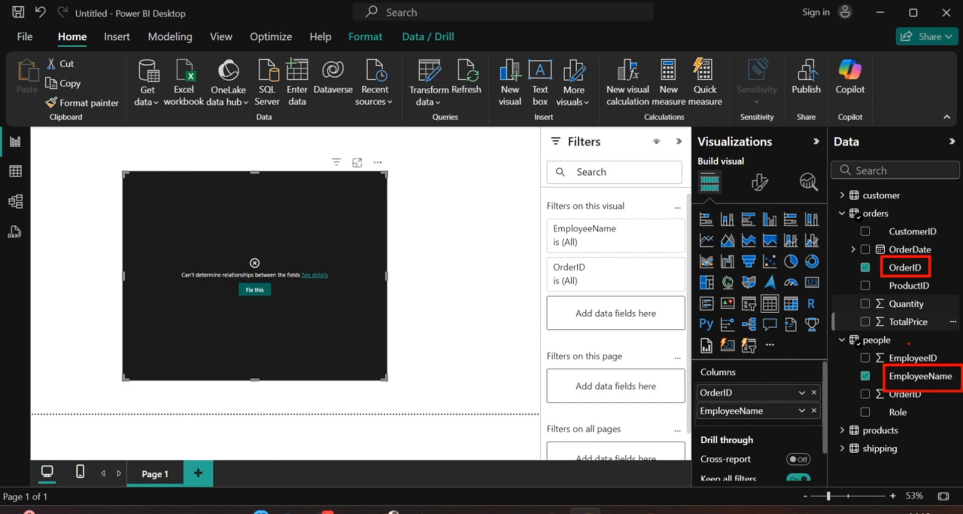
pyautogui.moveTo(843, 206)
pyautogui.mouseDown()
pyautogui.moveTo(931, 305)
pyautogui.moveTo(931, 326)
pyautogui.mouseUp()
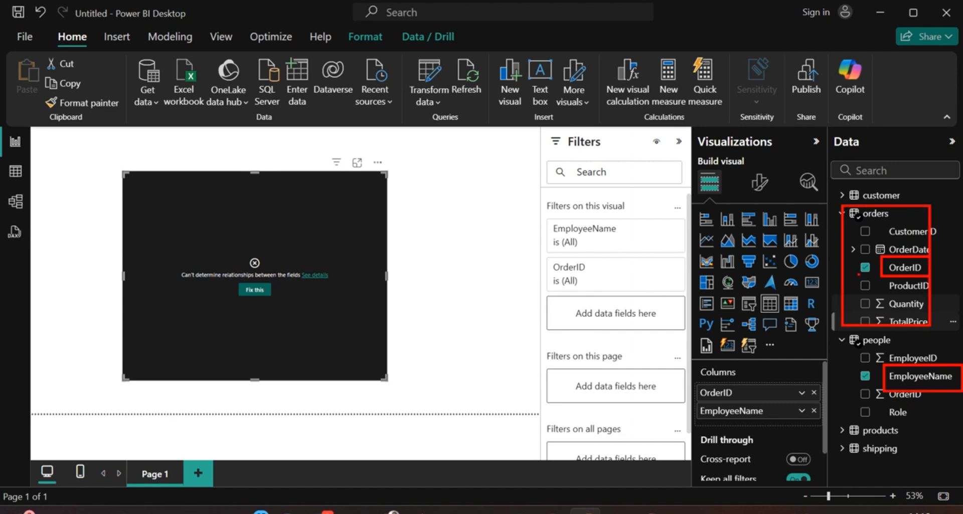
pyautogui.moveTo(878, 318)
pyautogui.mouseDown()
pyautogui.moveTo(876, 369)
pyautogui.moveTo(863, 365)
pyautogui.moveTo(883, 370)
pyautogui.mouseUp()
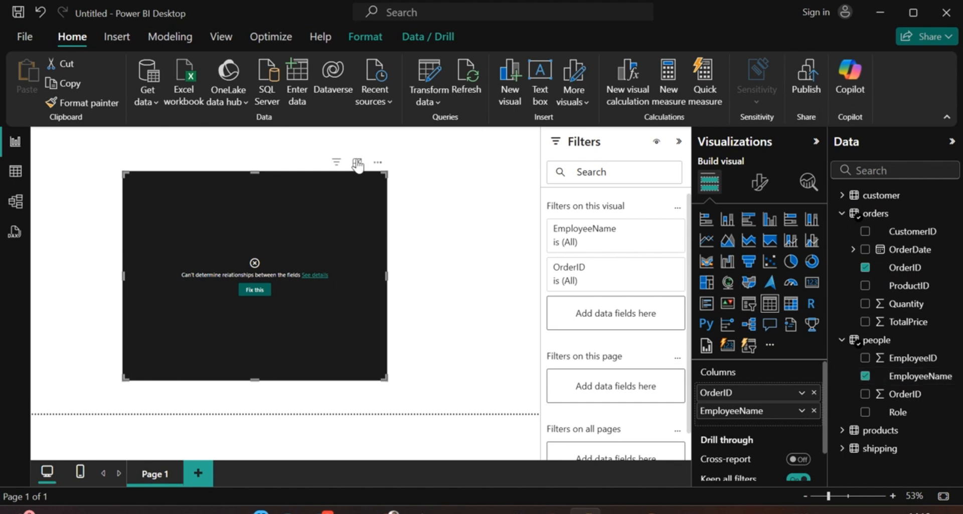
# - Remove the OrderID and EmployeeName table visual and create a new, enlarged one with orders OrderID
pyautogui.click(377, 164)
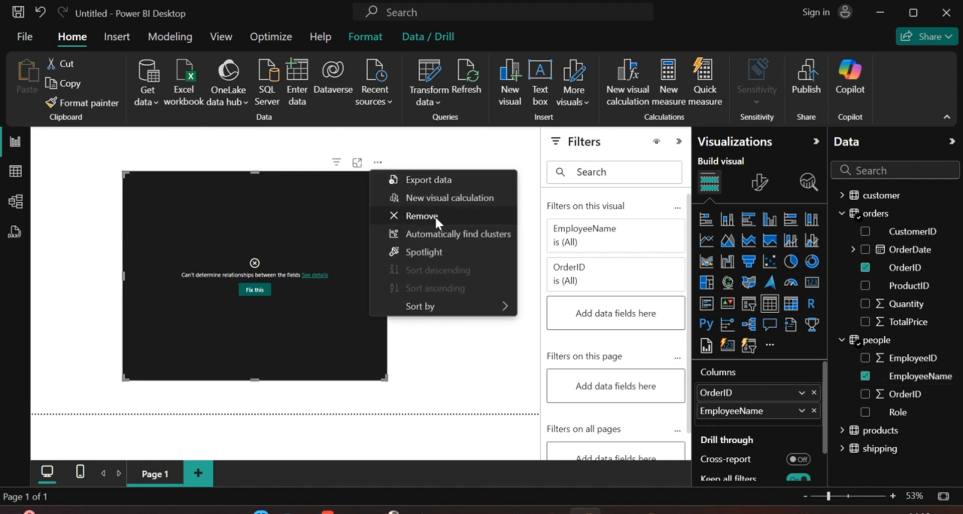
pyautogui.click(435, 215)
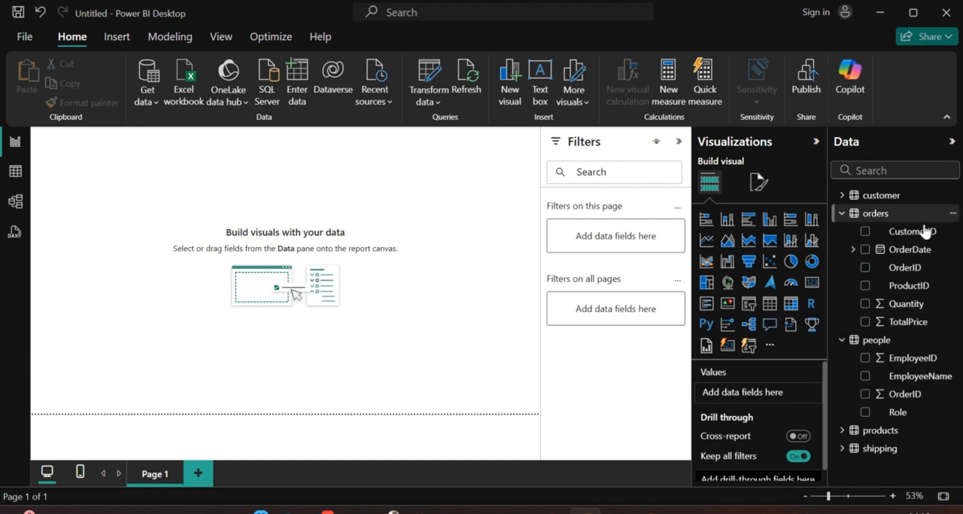
pyautogui.click(865, 268)
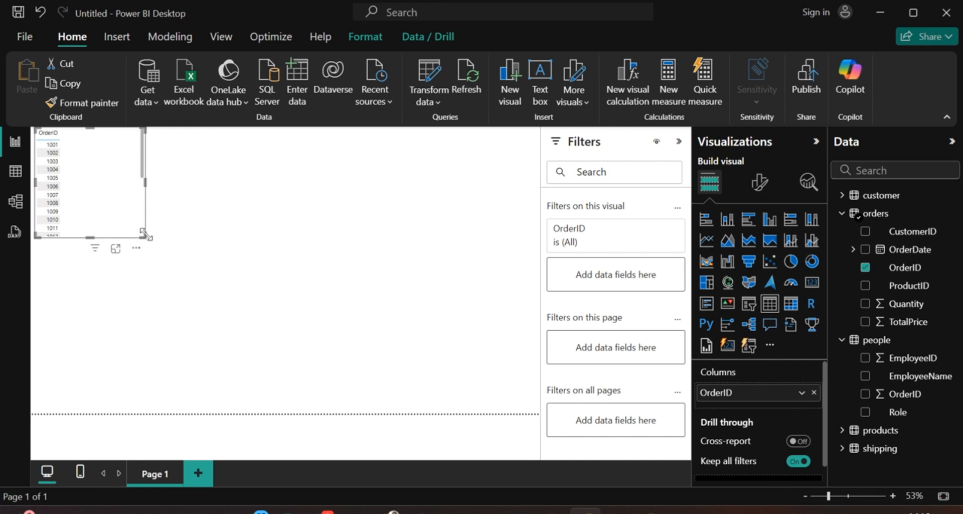
pyautogui.moveTo(143, 236); pyautogui.dragTo(193, 313)
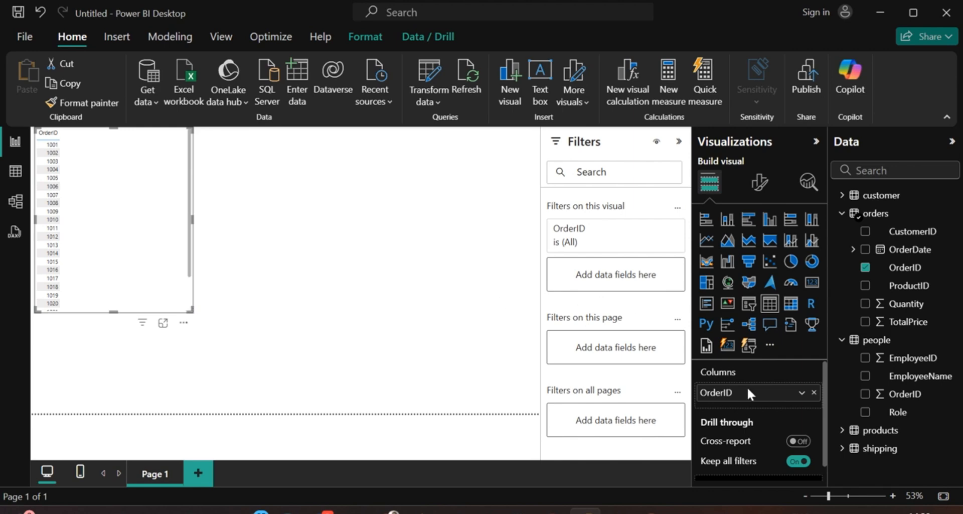
# - Add the shipping Carrier field to the OrderID table visual, enlarge it and move it away from the page corner
pyautogui.click(843, 448)
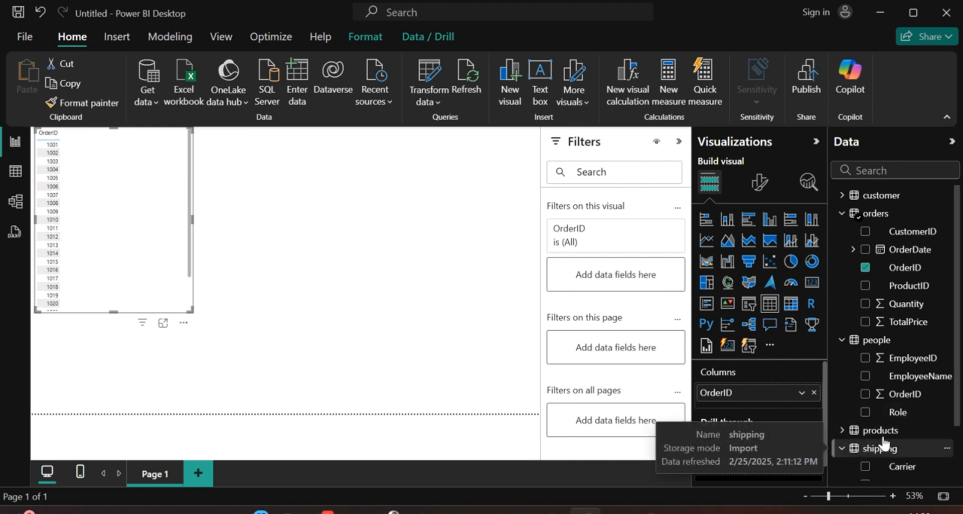
pyautogui.scroll(-2, 883, 441)
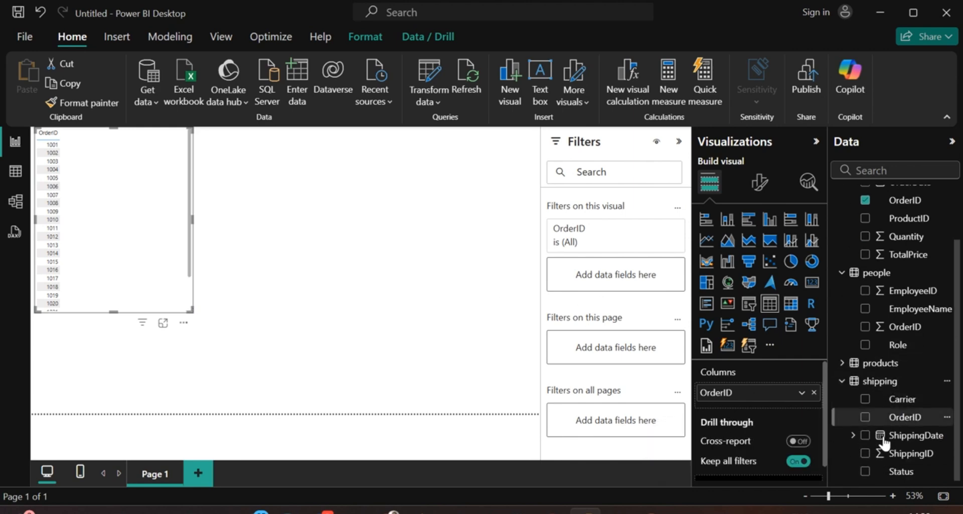
pyautogui.click(866, 399)
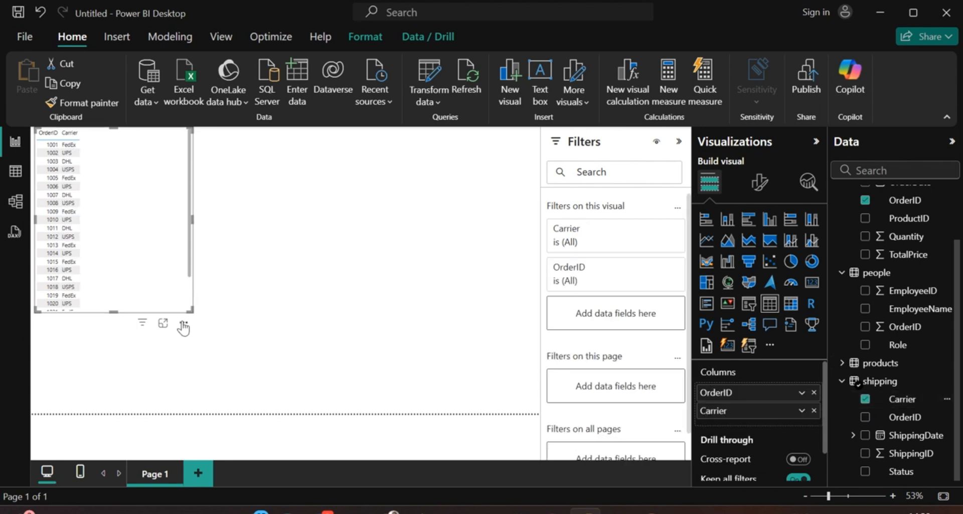
pyautogui.moveTo(191, 310); pyautogui.dragTo(216, 356)
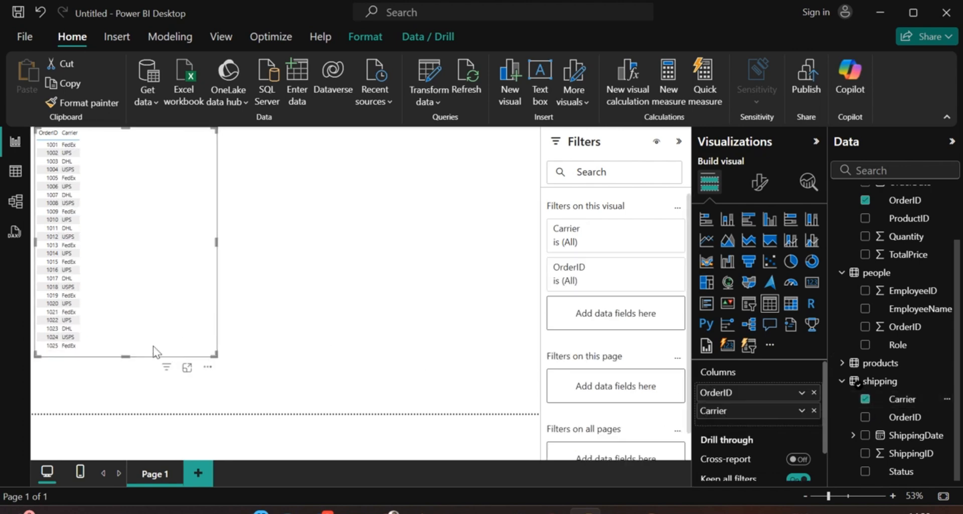
pyautogui.scroll(3, 834, 344)
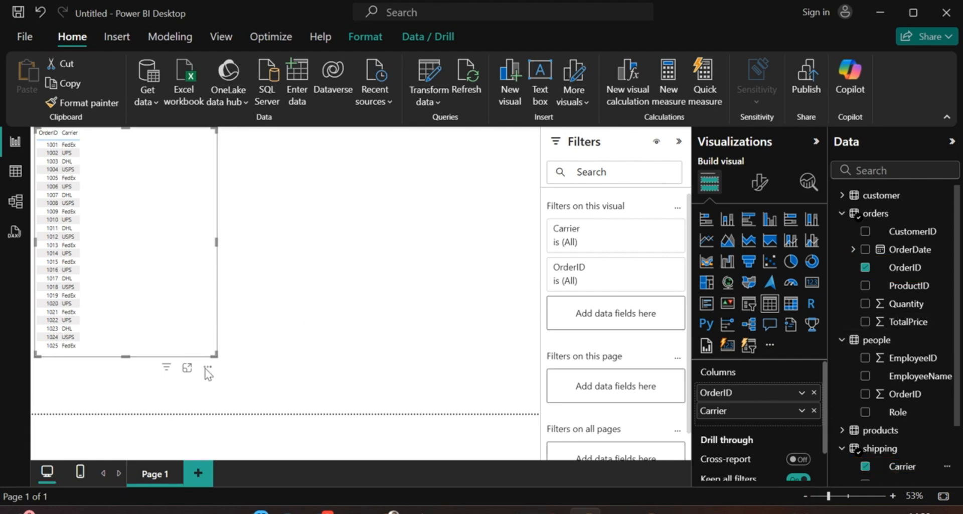
pyautogui.moveTo(206, 367); pyautogui.dragTo(263, 394)
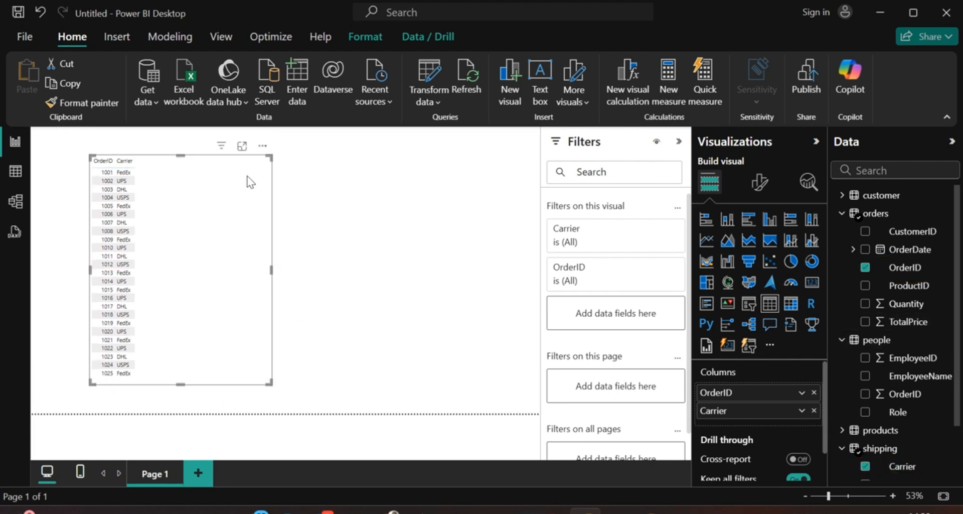
# - Examine the carrier for each OrderID in focus mode and look at the shipping table's data rows
pyautogui.click(242, 146)
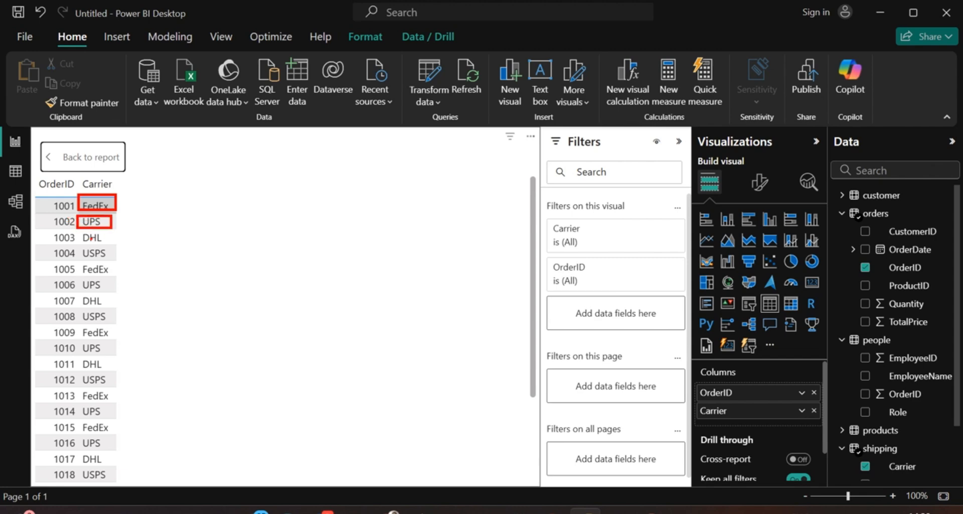
pyautogui.click(55, 158)
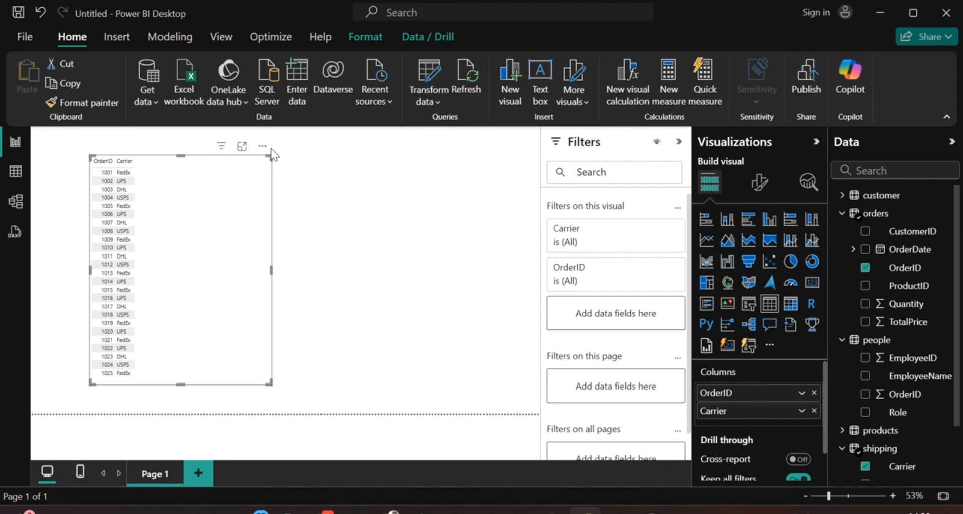
pyautogui.click(15, 172)
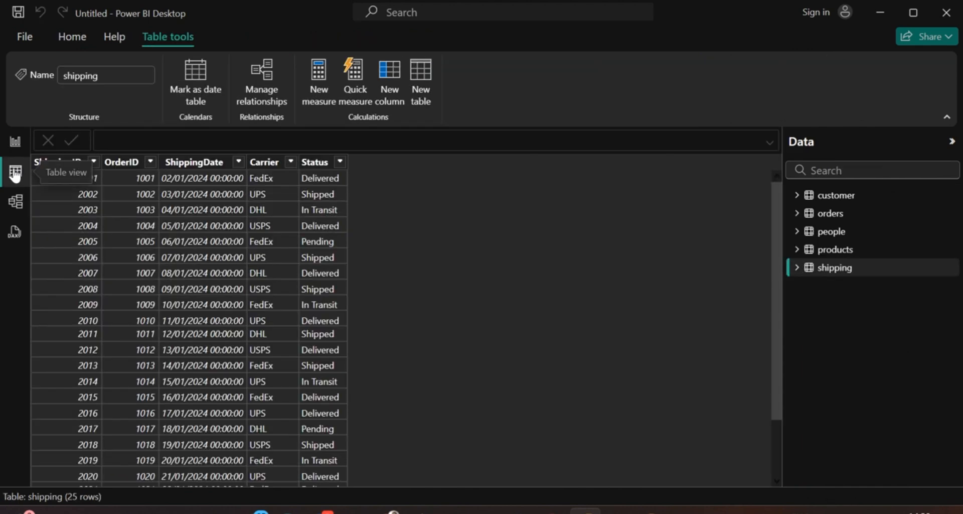
pyautogui.click(15, 141)
# - Create and save a relationship from orders OrderID to people OrderID with Single cross-filter direction
pyautogui.click(15, 202)
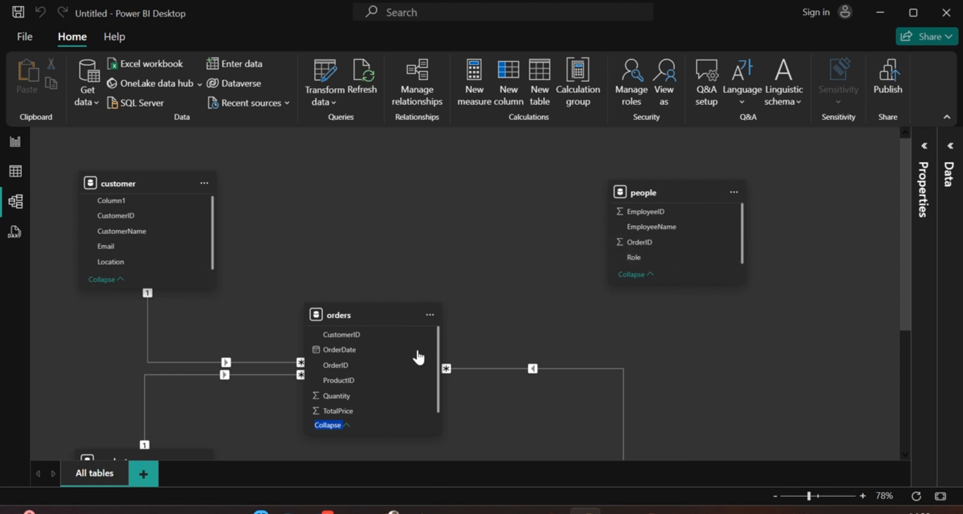
pyautogui.moveTo(345, 365); pyautogui.dragTo(657, 244)
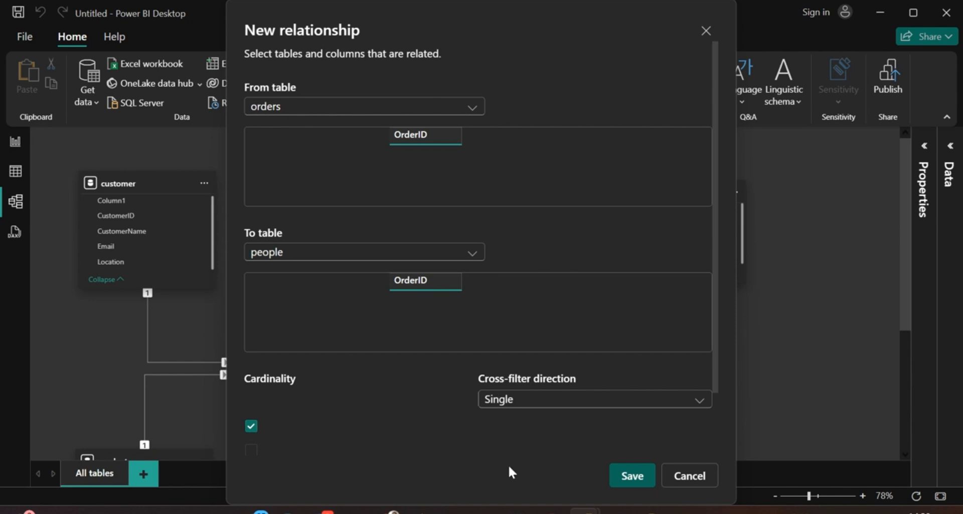
pyautogui.click(628, 476)
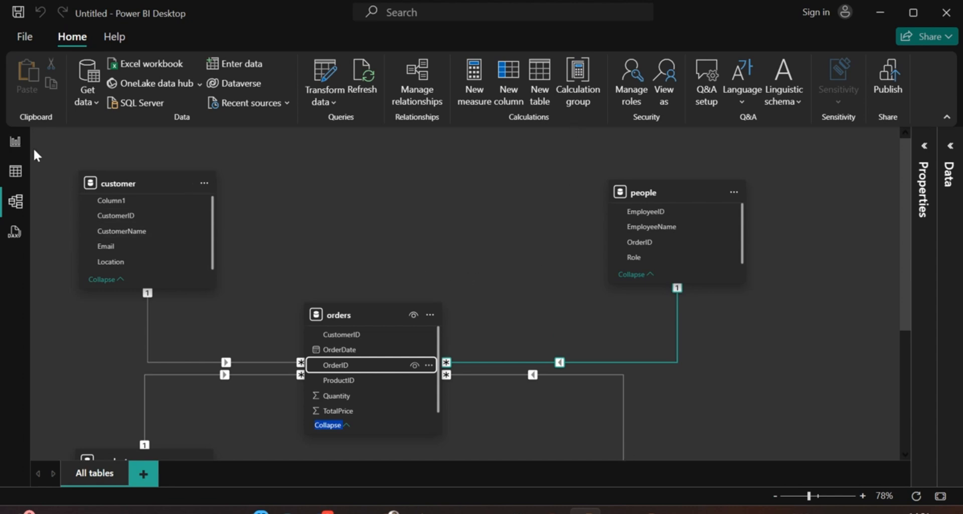
# - Return to the report page and add the people EmployeeName field to the OrderID and Carrier table visual
pyautogui.click(14, 143)
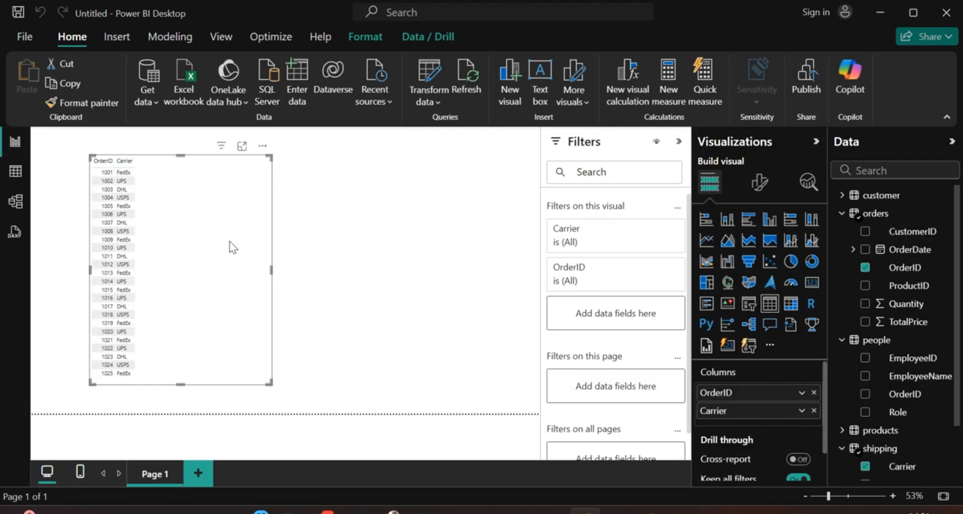
pyautogui.click(211, 226)
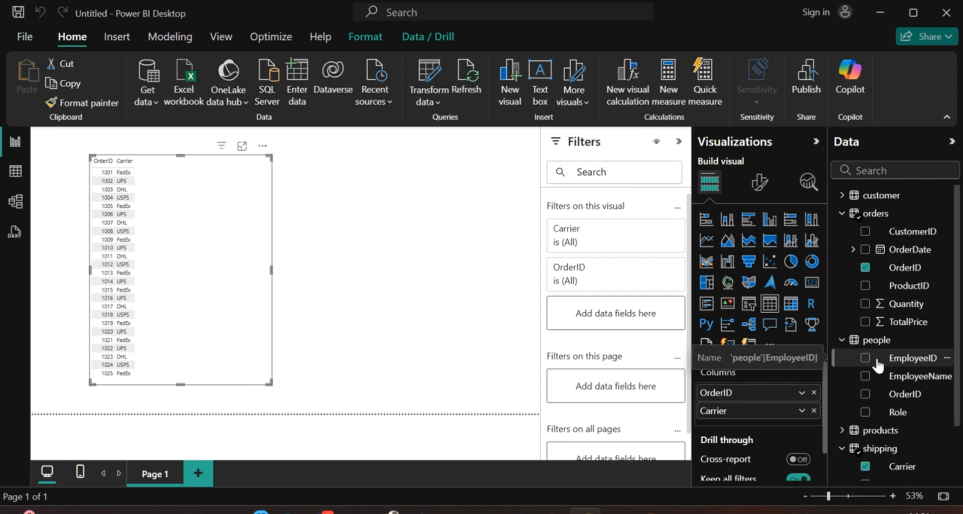
pyautogui.click(865, 375)
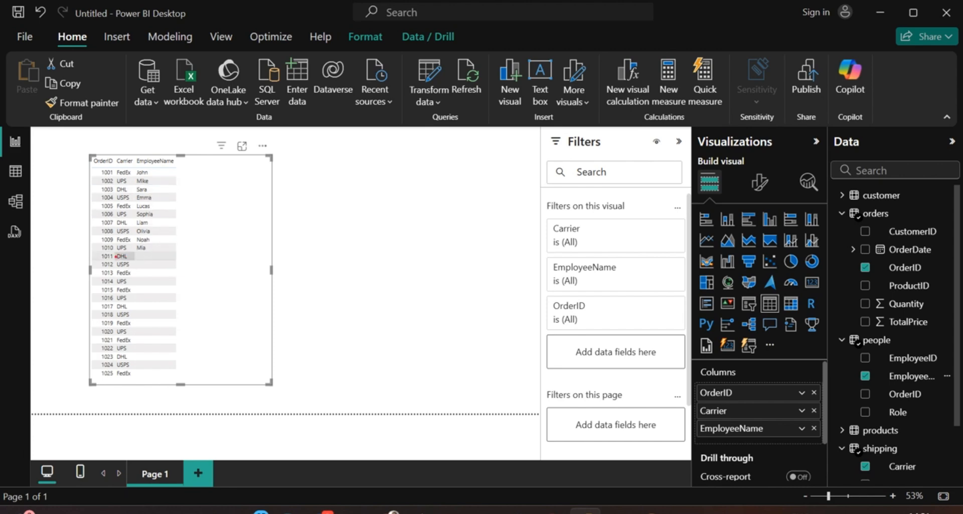
pyautogui.moveTo(94, 250)
pyautogui.mouseDown()
pyautogui.moveTo(136, 270)
pyautogui.moveTo(157, 303)
pyautogui.moveTo(176, 381)
pyautogui.mouseUp()
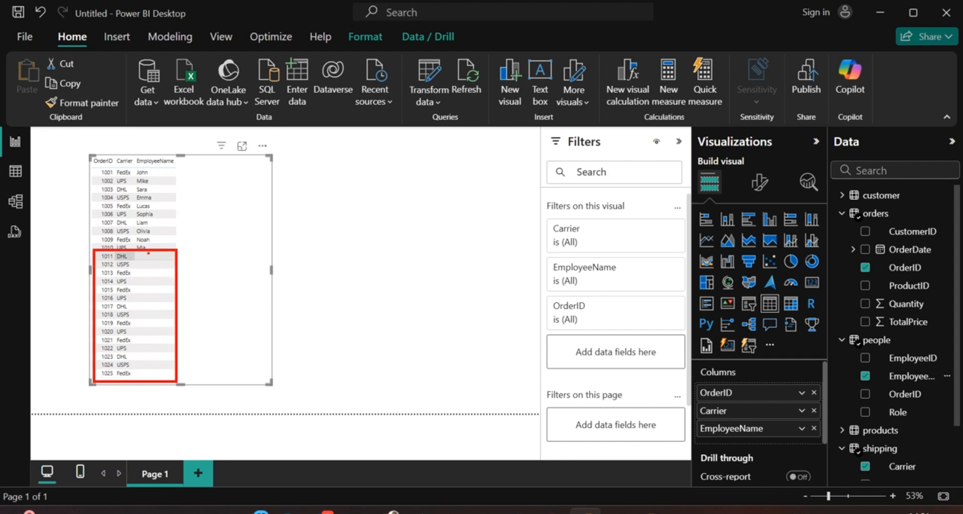
pyautogui.moveTo(149, 255); pyautogui.dragTo(144, 327)
pyautogui.moveTo(178, 305); pyautogui.dragTo(169, 235)
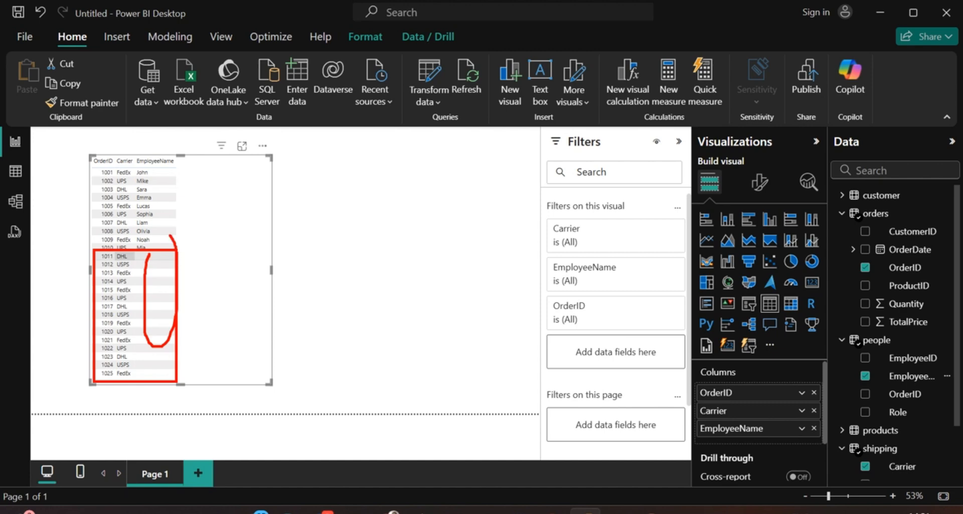
pyautogui.press('Escape')
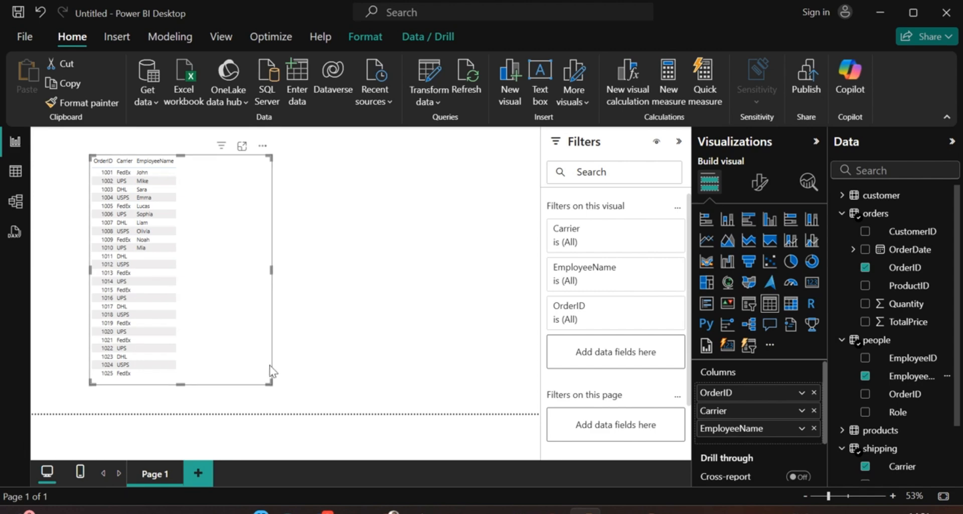
# - Shrink the OrderID, Carrier and EmployeeName table visual to free canvas space and deselect it
pyautogui.moveTo(271, 384); pyautogui.dragTo(213, 362)
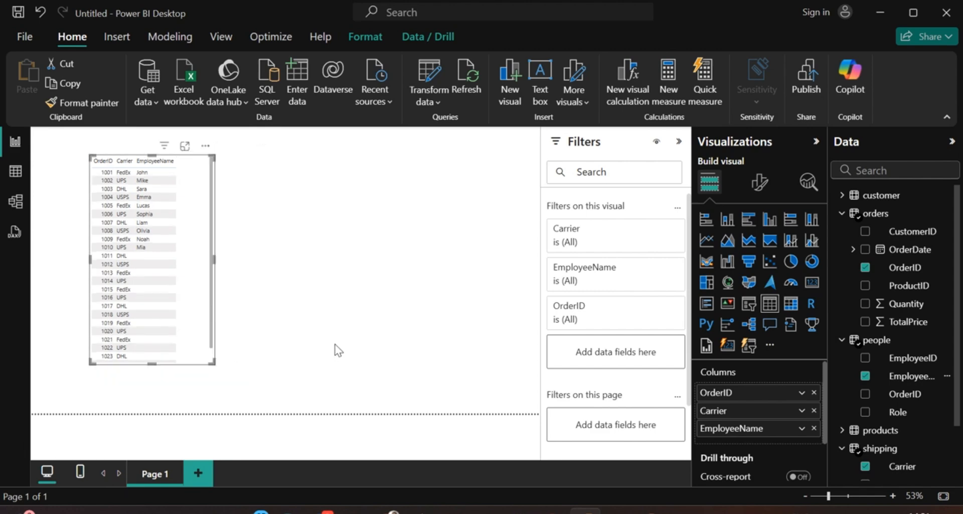
pyautogui.click(355, 317)
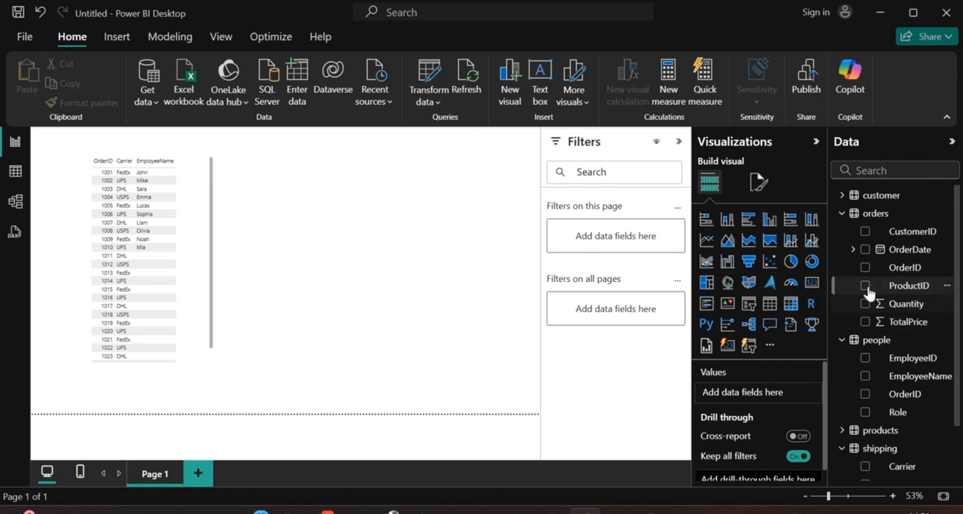
# - Create a clustered column chart of orders Quantity by products ProductName beside the table visual and widen it
pyautogui.scroll(-3, 861, 391)
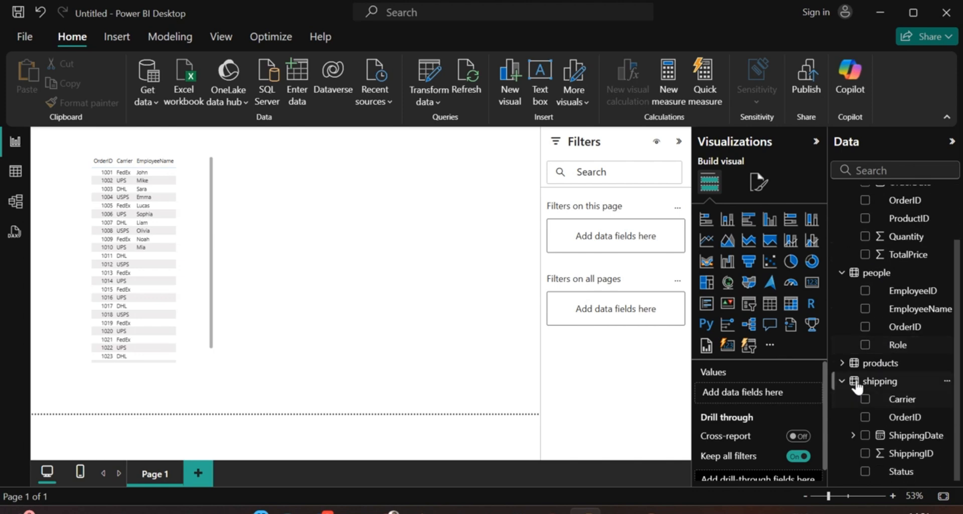
pyautogui.click(843, 363)
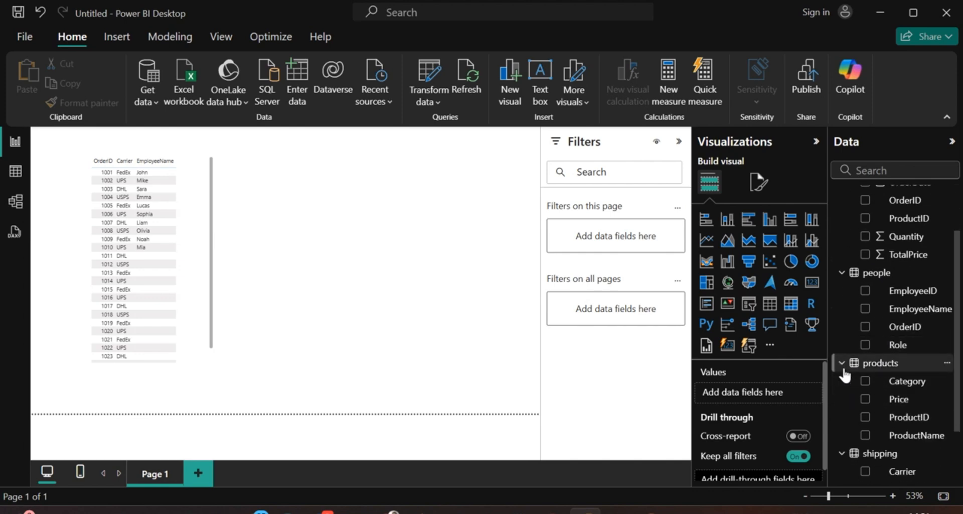
pyautogui.click(866, 435)
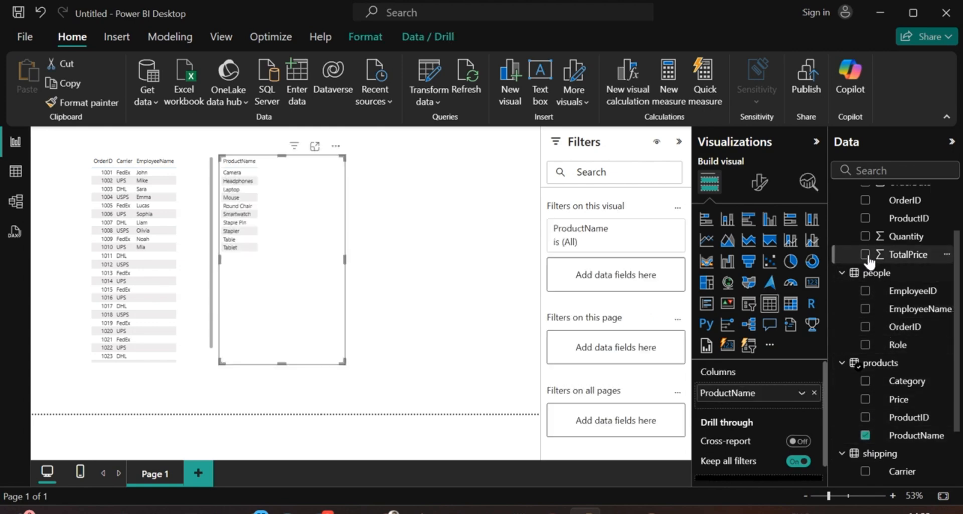
pyautogui.click(866, 236)
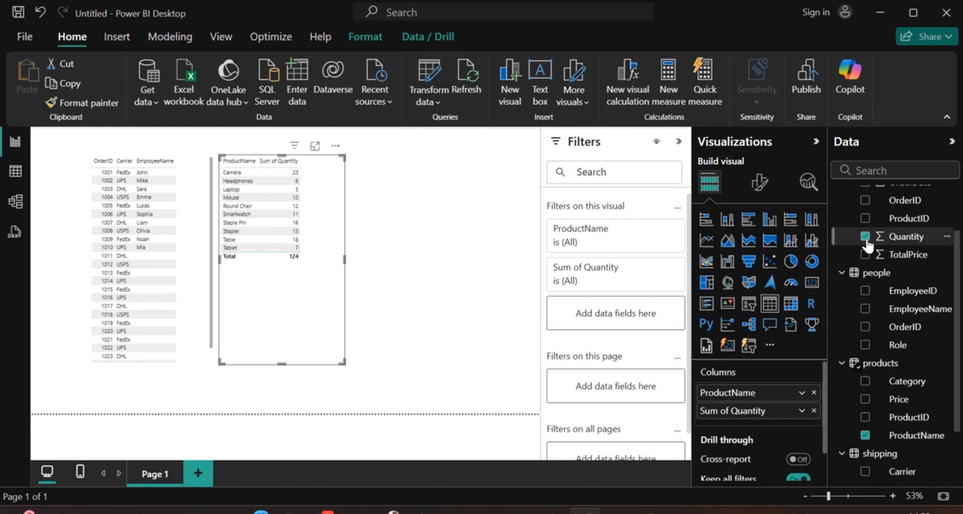
pyautogui.click(769, 226)
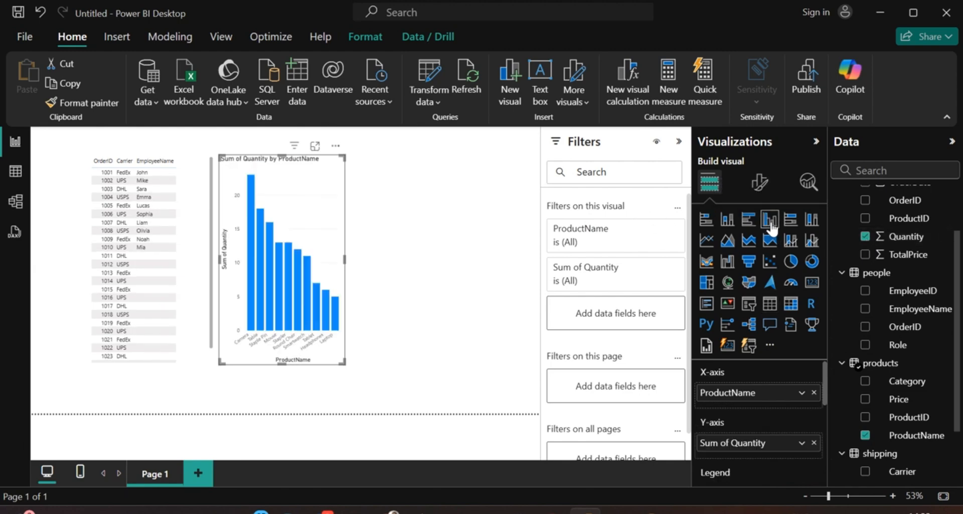
pyautogui.moveTo(342, 359); pyautogui.dragTo(476, 366)
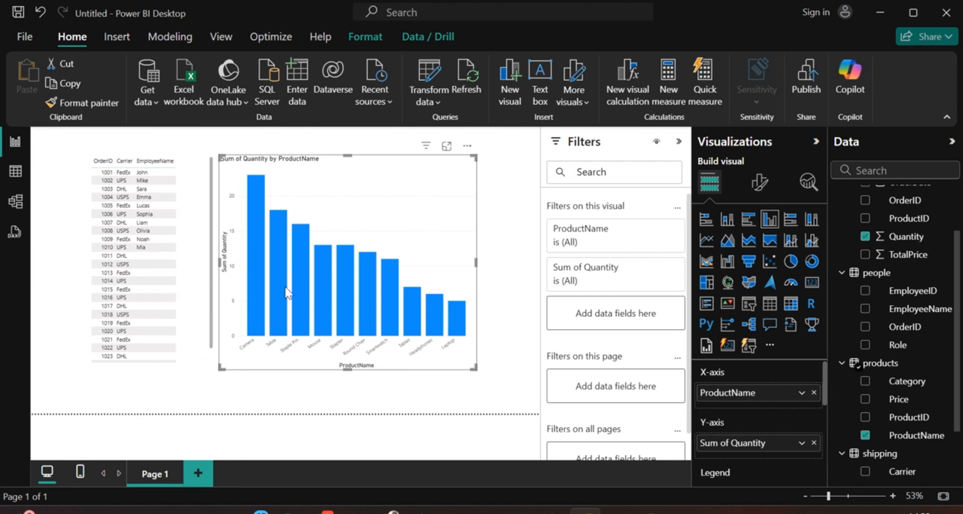
pyautogui.moveTo(297, 307)
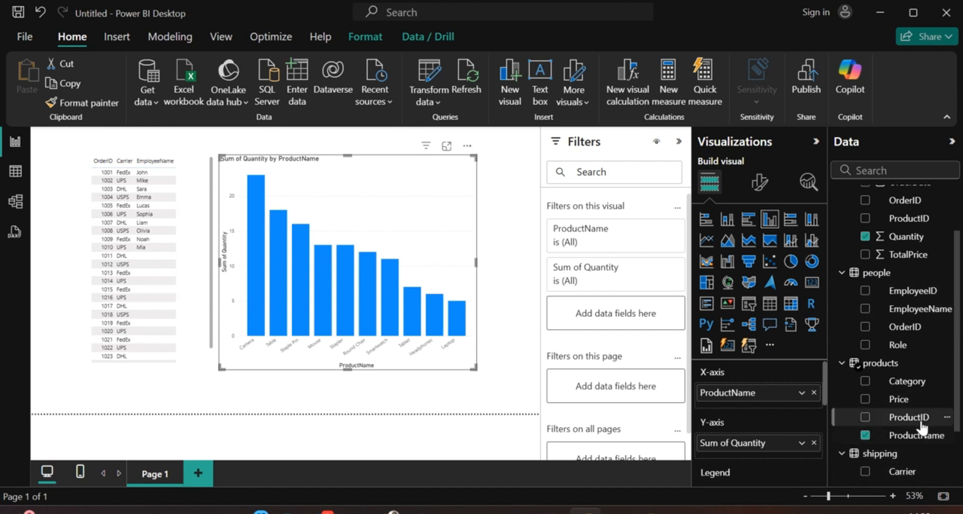
pyautogui.scroll(3, 906, 433)
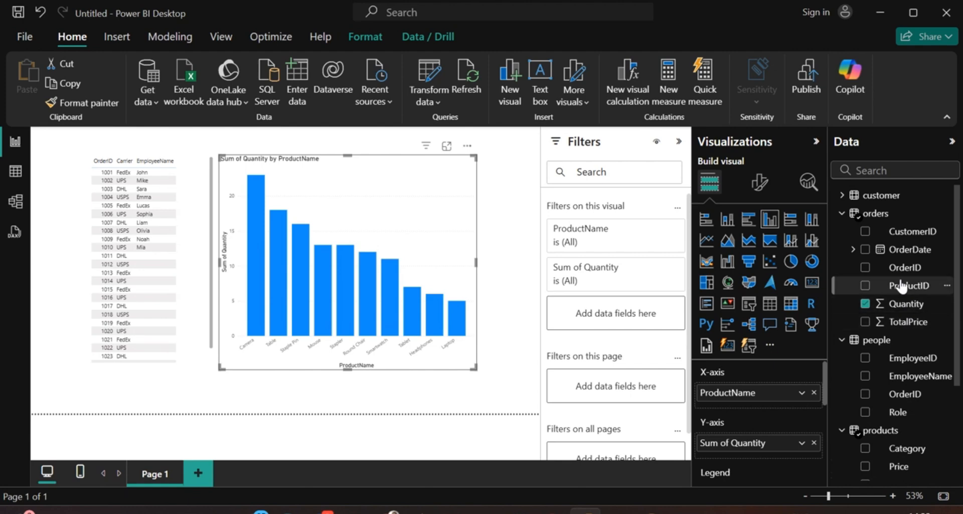
pyautogui.scroll(-6, 902, 301)
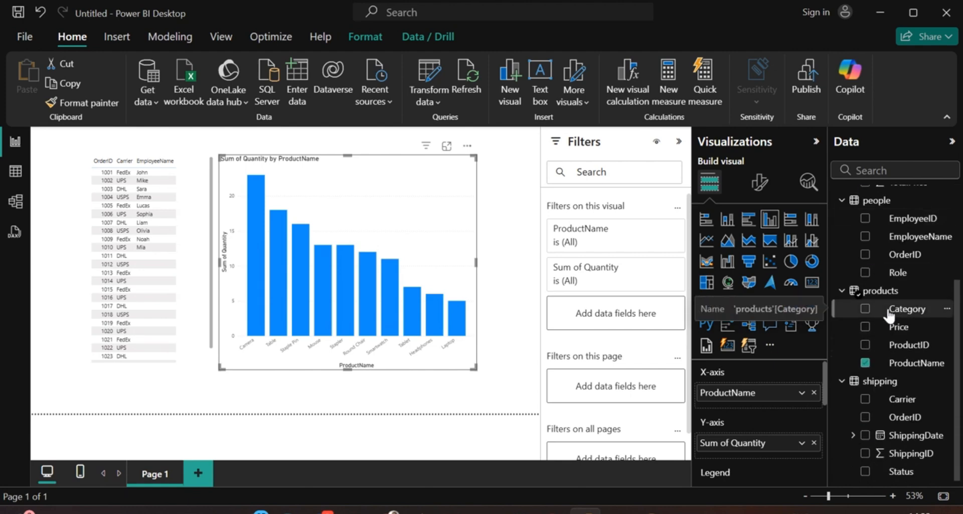